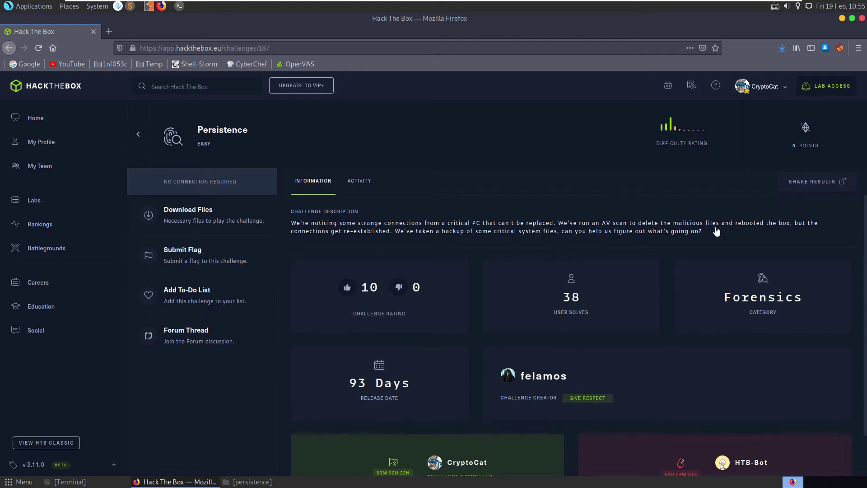
# Download the Persistence challenge files, open Persistence.zip with Engrampa Archive Manager, and minimise the browser.
pyautogui.click(203, 220)
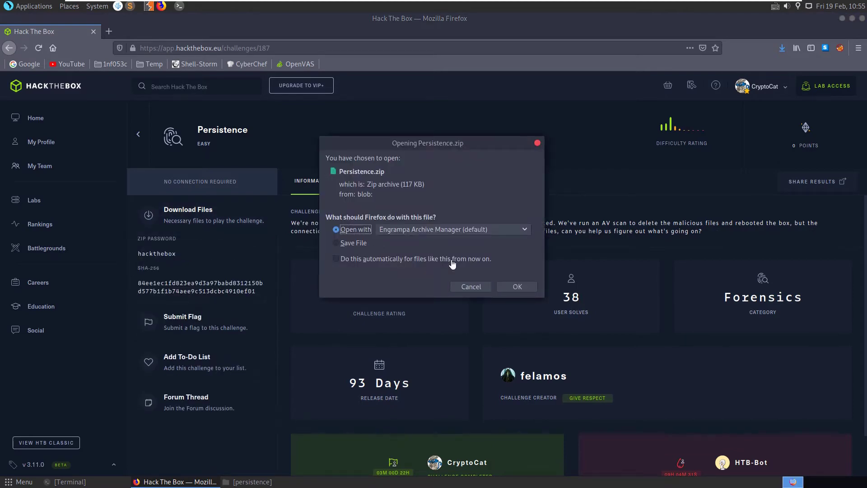
pyautogui.click(507, 287)
pyautogui.click(842, 18)
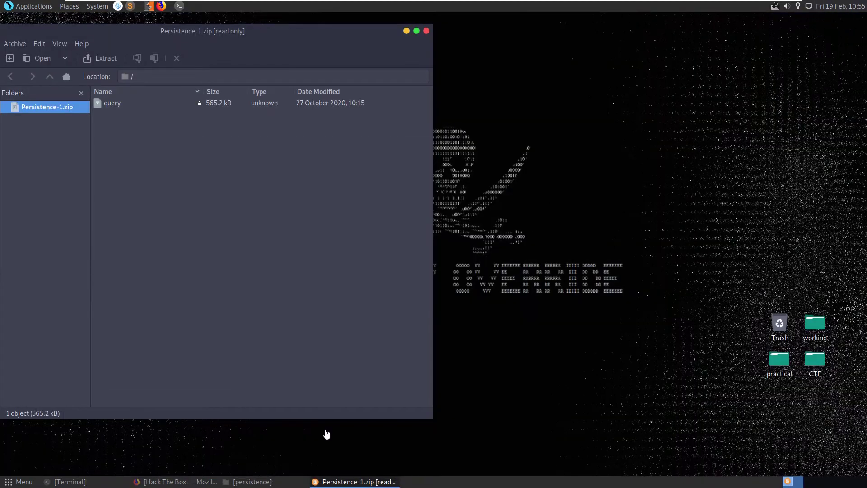
# Extract query from the archive into the persistence folder, supplying the archive password, and clear both windows off the desktop.
pyautogui.click(252, 481)
pyautogui.moveTo(120, 107); pyautogui.dragTo(470, 189)
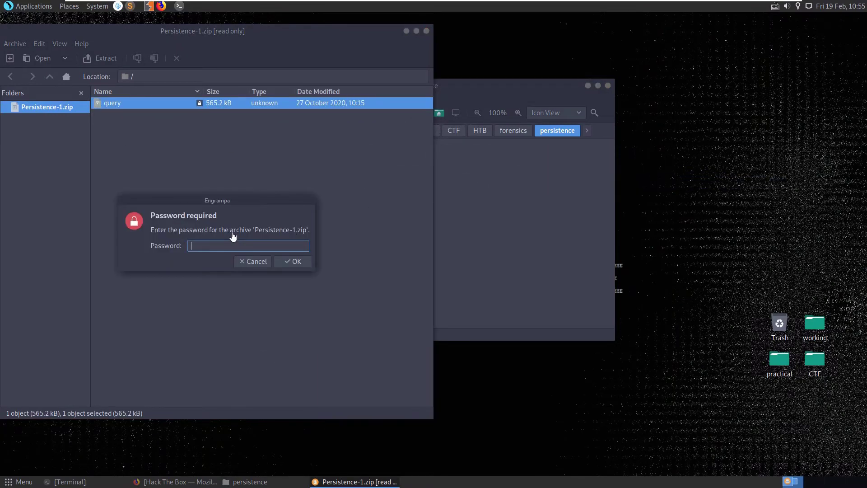
pyautogui.press('Return')
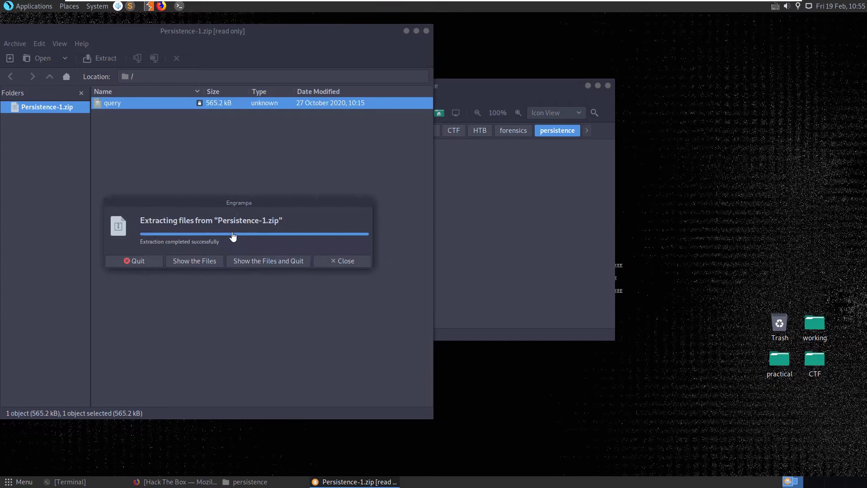
pyautogui.click(350, 265)
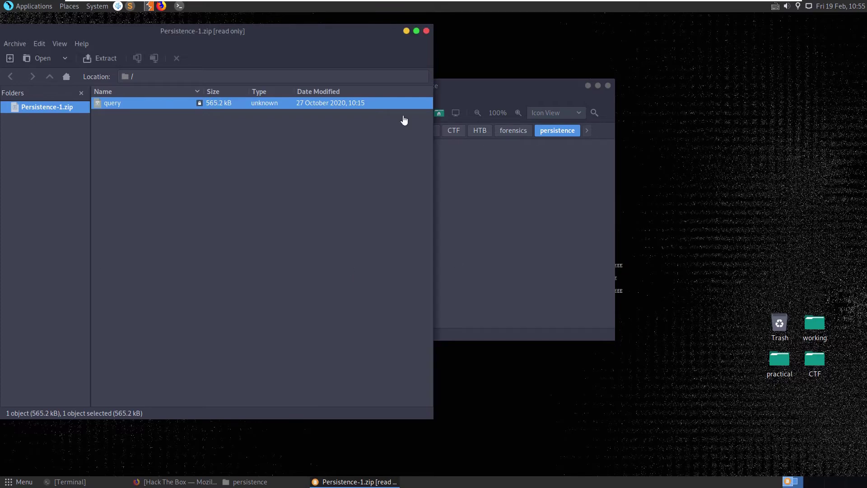
pyautogui.click(426, 31)
pyautogui.click(588, 85)
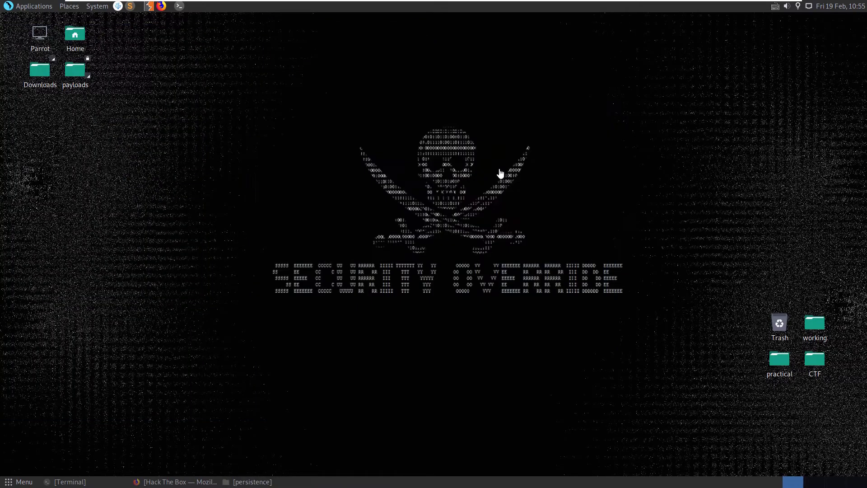
# Identify the file type of query in the terminal with "file query" and examine the reported type.
pyautogui.click(81, 482)
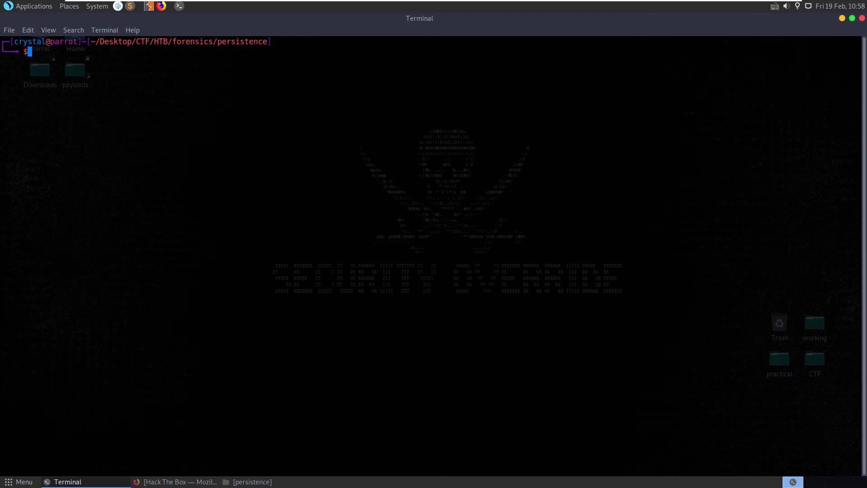
pyautogui.write('file query')
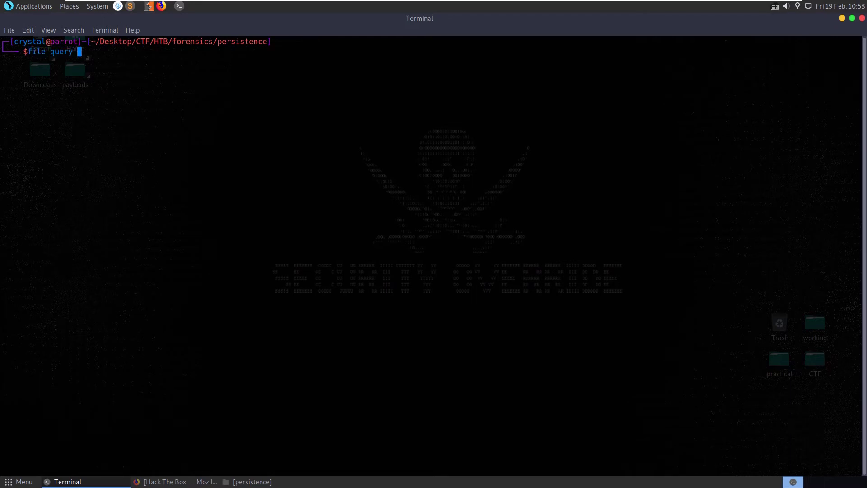
pyautogui.press('Return')
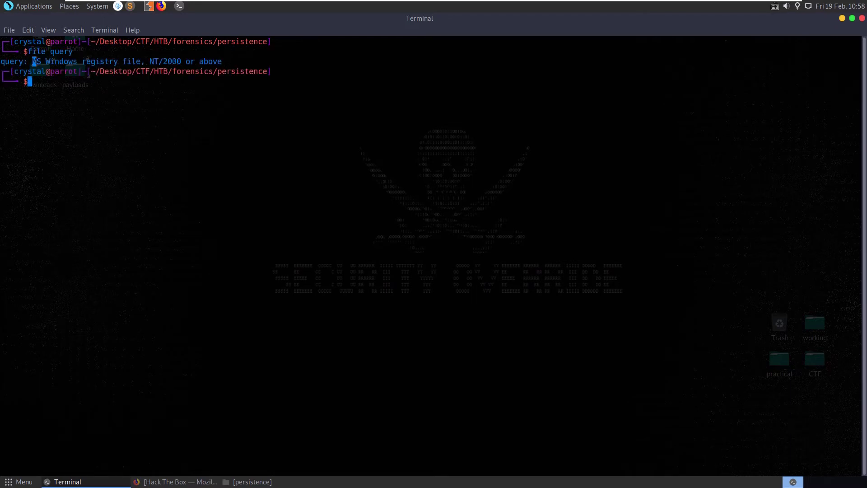
pyautogui.moveTo(32, 61); pyautogui.dragTo(1, 62)
pyautogui.moveTo(181, 61); pyautogui.dragTo(154, 61)
pyautogui.click(154, 61)
# Run "strings -n 10 query" and look back through the output for suspicious or encoded entries.
pyautogui.write('strings -n 10 query')
pyautogui.press('Return')
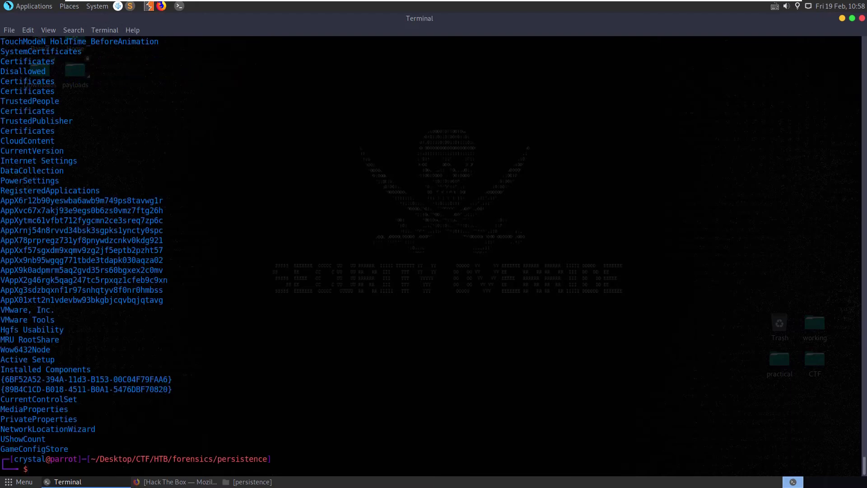
pyautogui.scroll(20, 429, 253)
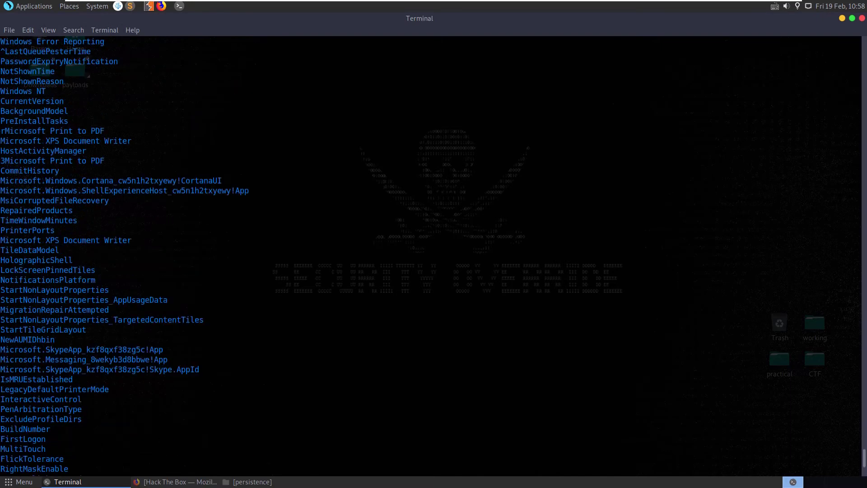
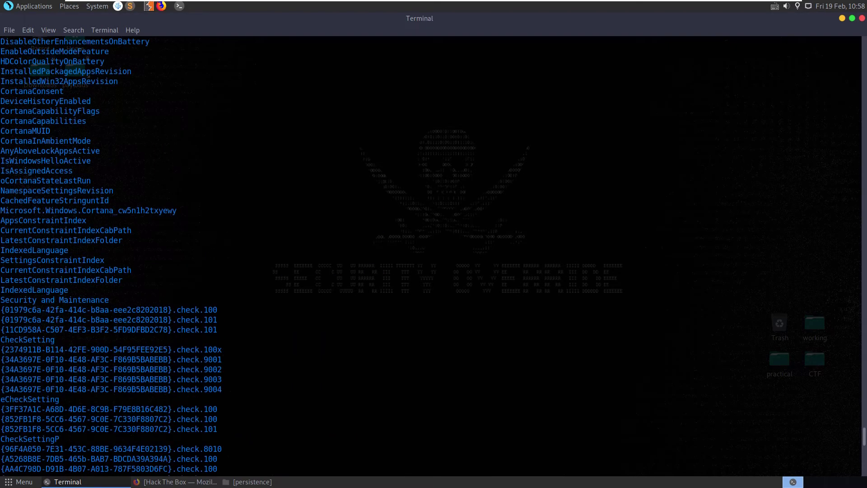
pyautogui.scroll(3, 429, 252)
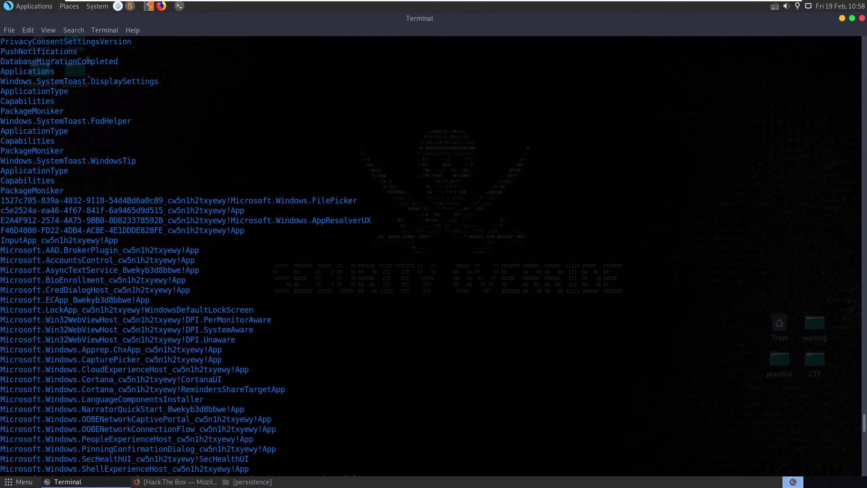
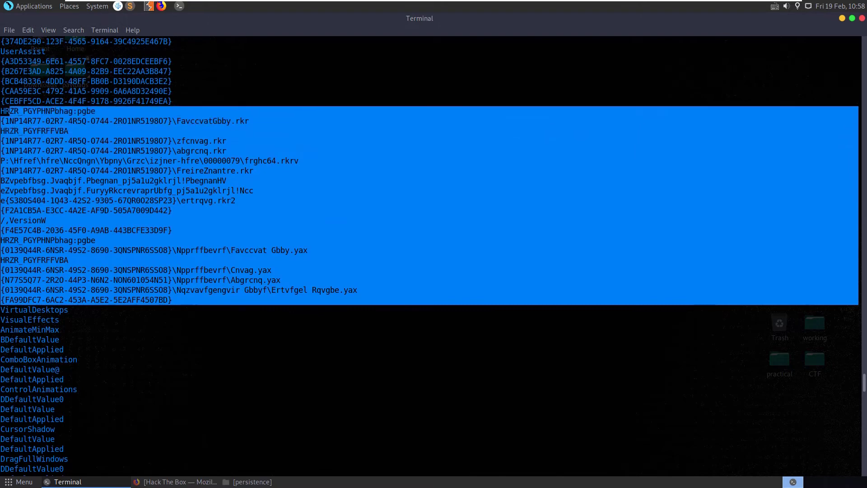
# Copy the block of scrambled UserAssist entries, from the {CEBFF5CD-...} line through the {FA99DFC7-...} line.
pyautogui.moveTo(9, 111); pyautogui.dragTo(4, 101)
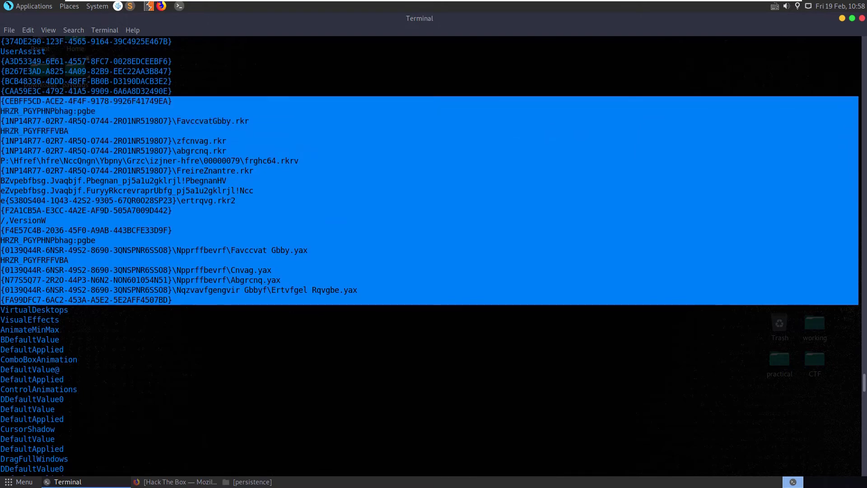
pyautogui.rightClick(29, 124)
pyautogui.click(45, 178)
# Decode the copied entries with the ROT13 operation in CyberChef, opened in a new Firefox tab.
pyautogui.hotkey('alt', 'Tab')
pyautogui.click(108, 31)
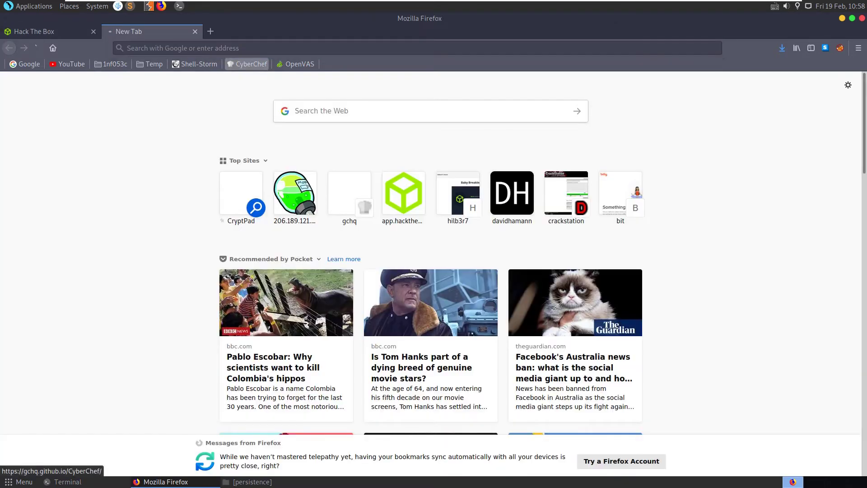
pyautogui.click(247, 63)
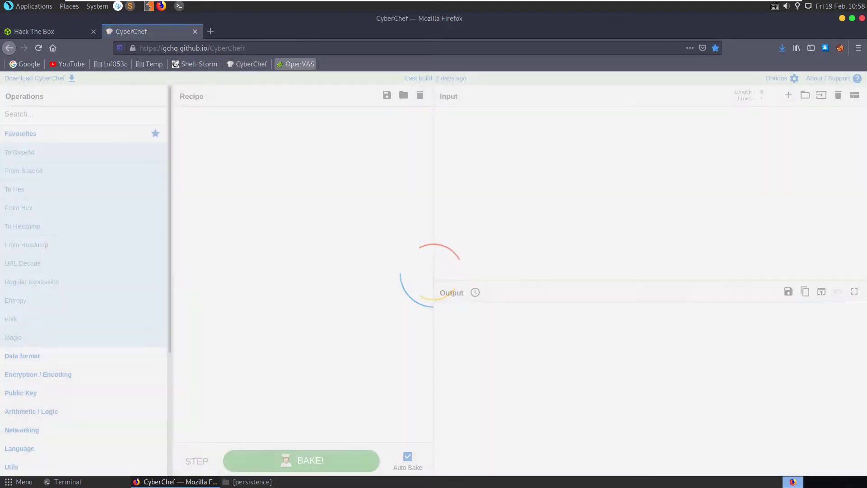
pyautogui.write('r')
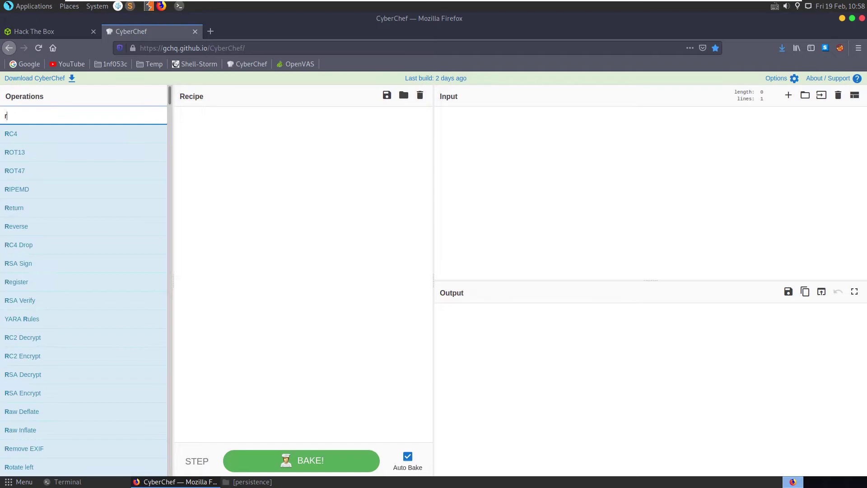
pyautogui.write('ot')
pyautogui.moveTo(45, 133); pyautogui.dragTo(369, 140)
pyautogui.click(497, 145)
pyautogui.hotkey('ctrl', 'v')
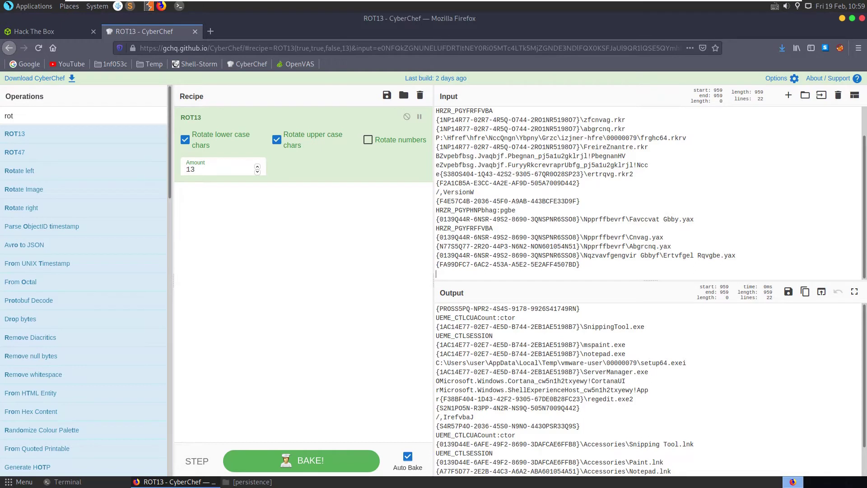
# Compare the scrambled input entries with their ROT13 output, examining the decoded program names and paths.
pyautogui.scroll(1, 648, 192)
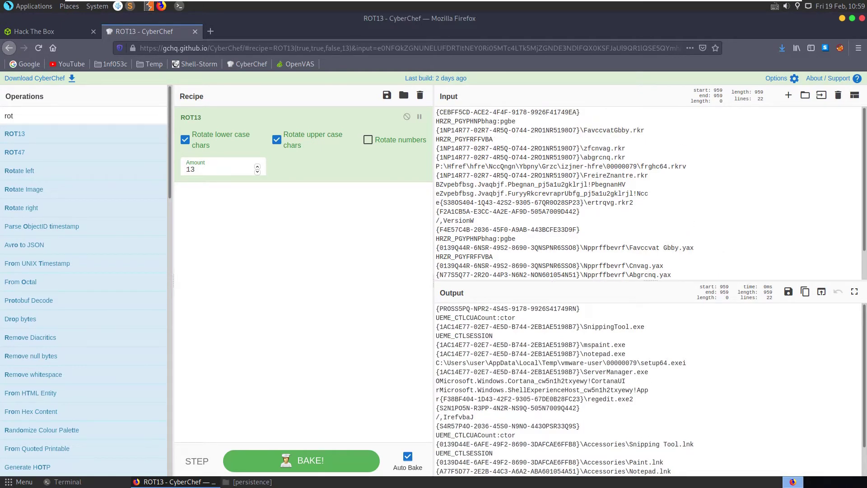
pyautogui.moveTo(595, 327); pyautogui.dragTo(614, 326)
pyautogui.moveTo(583, 130); pyautogui.dragTo(492, 139)
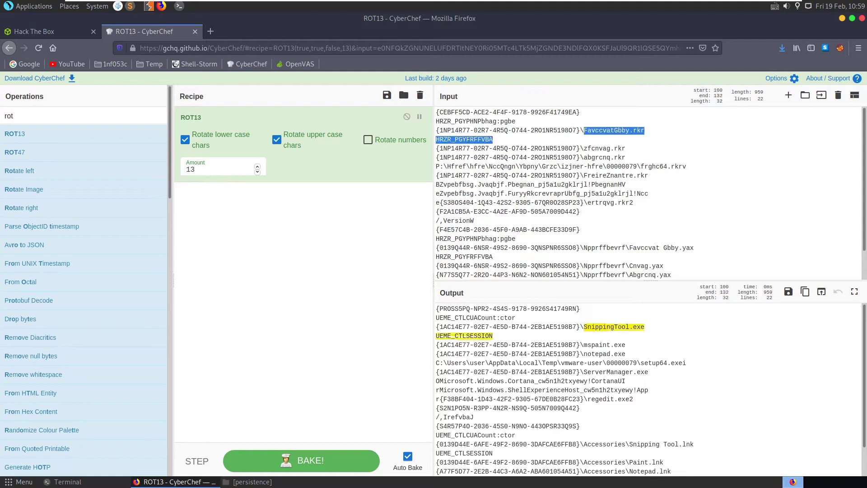
pyautogui.click(614, 326)
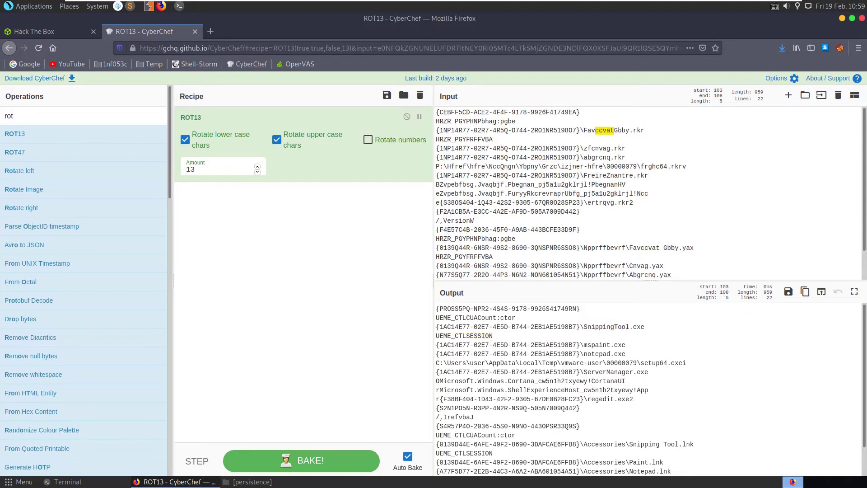
pyautogui.scroll(-1, 648, 388)
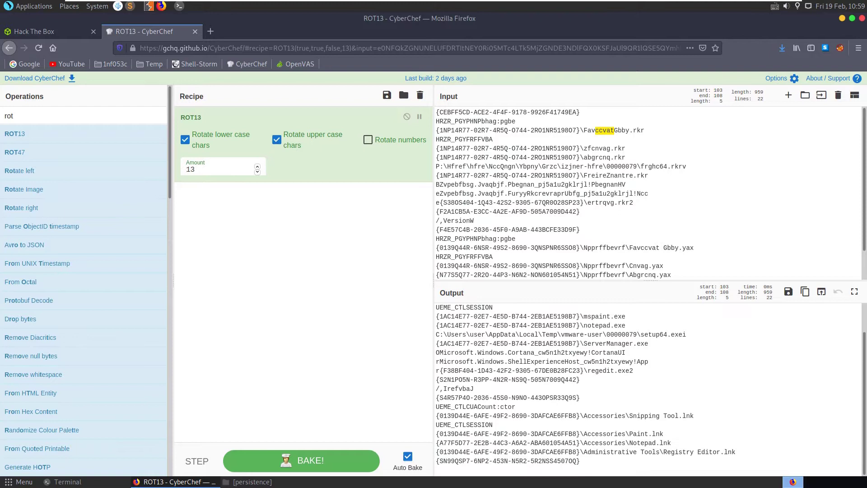
pyautogui.moveTo(633, 371); pyautogui.dragTo(580, 370)
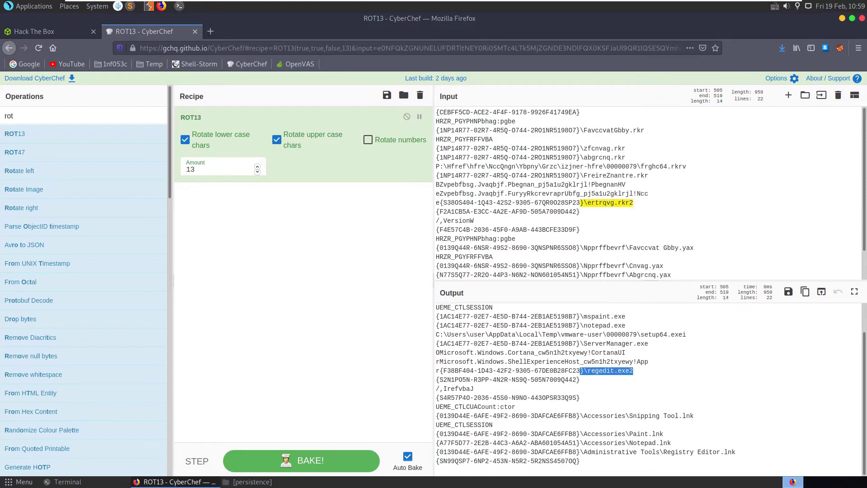
pyautogui.click(581, 371)
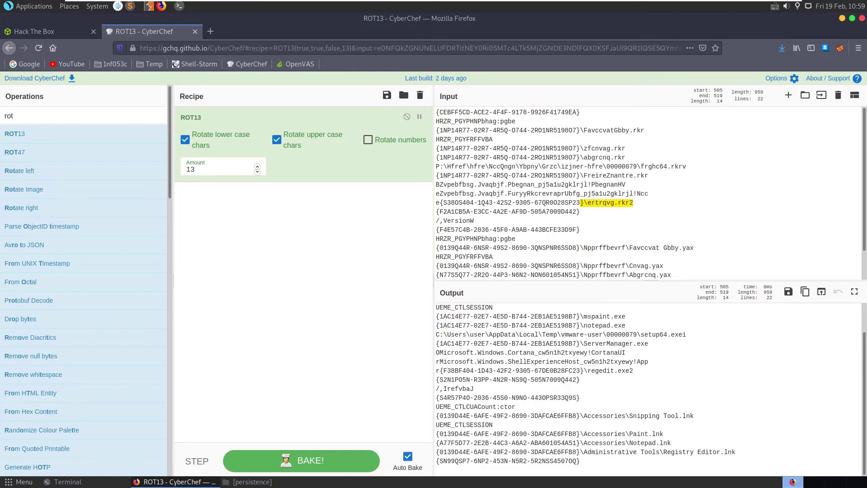
pyautogui.scroll(1, 649, 388)
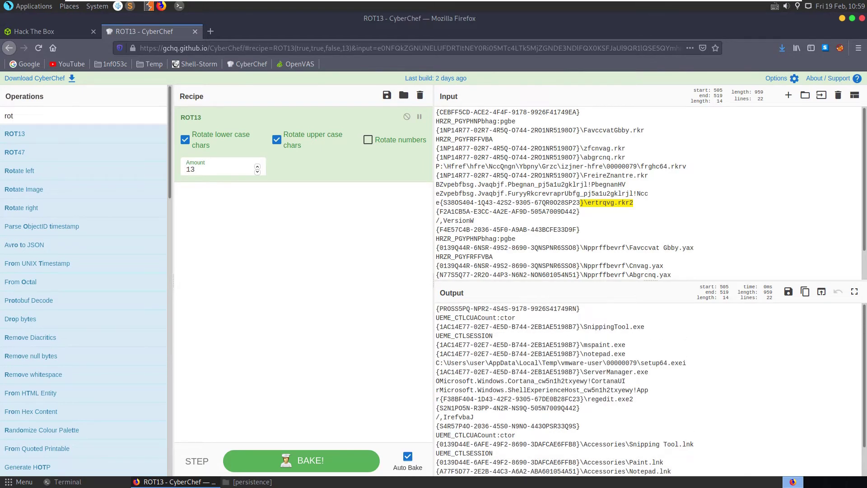
pyautogui.click(634, 203)
pyautogui.click(473, 221)
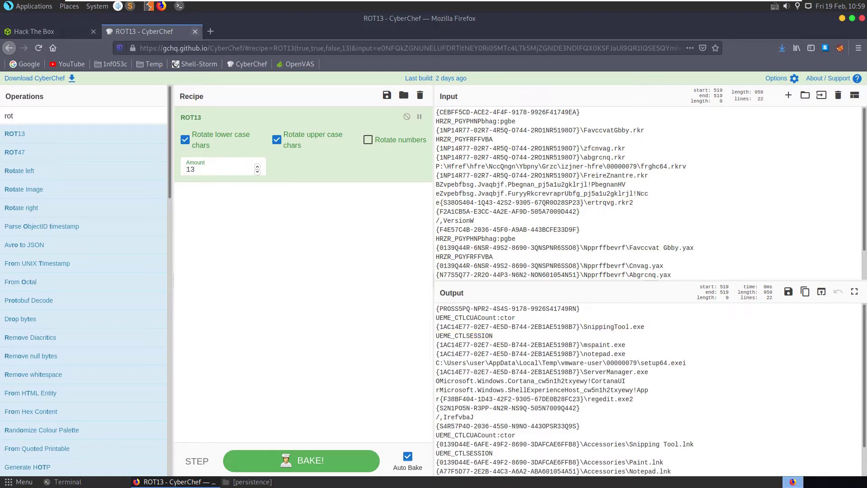
# Close the CyberChef tab, return to the terminal and clear its screen.
pyautogui.click(195, 32)
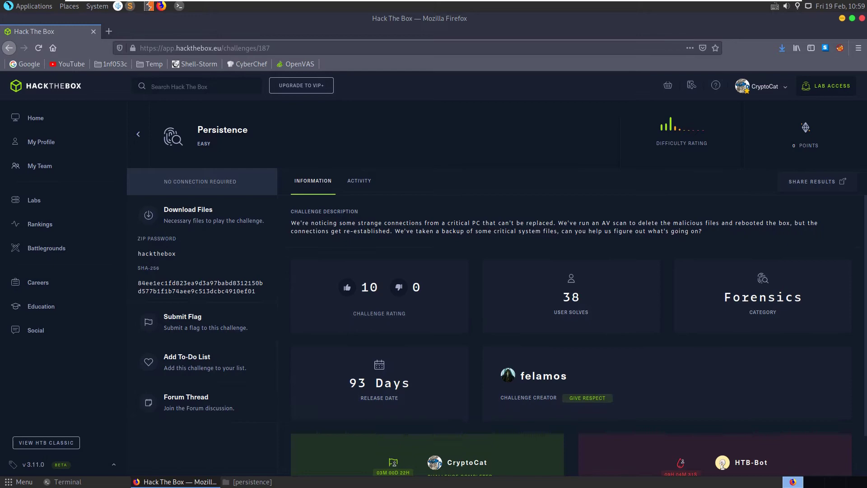
pyautogui.hotkey('alt', 'F9')
pyautogui.scroll(-15, 431, 253)
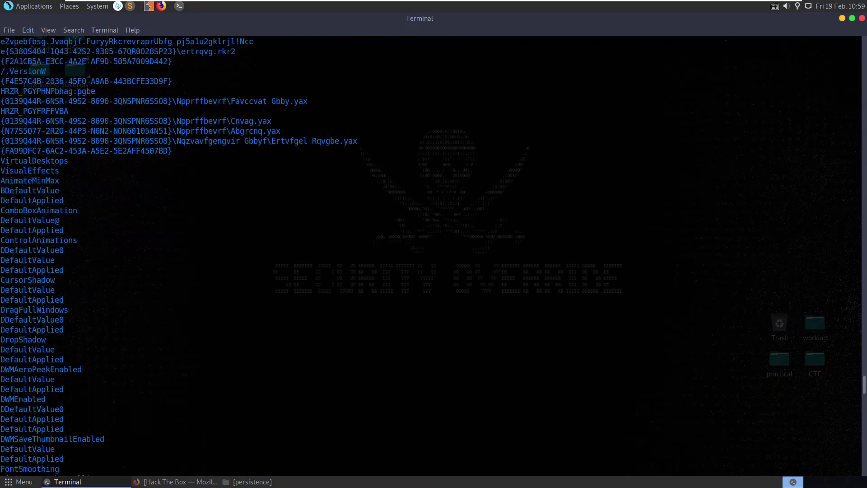
pyautogui.hotkey('ctrl', 'l')
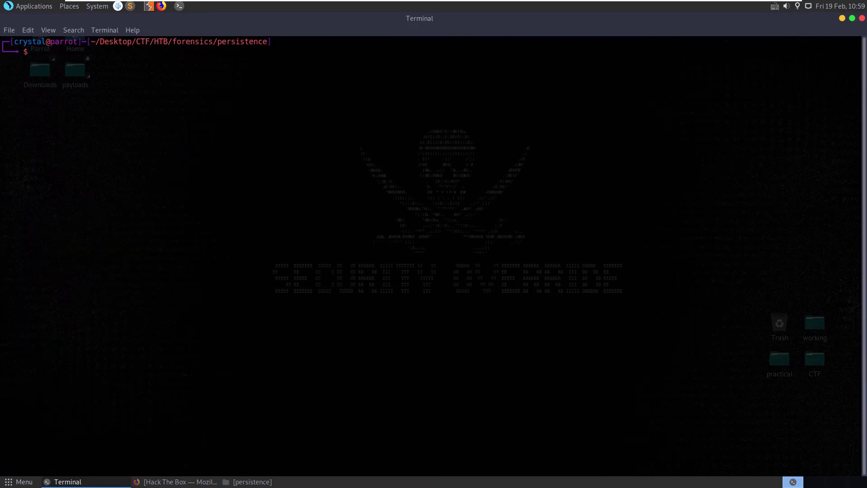
# Run "file query" again and copy the line describing the file type.
pyautogui.write('f')
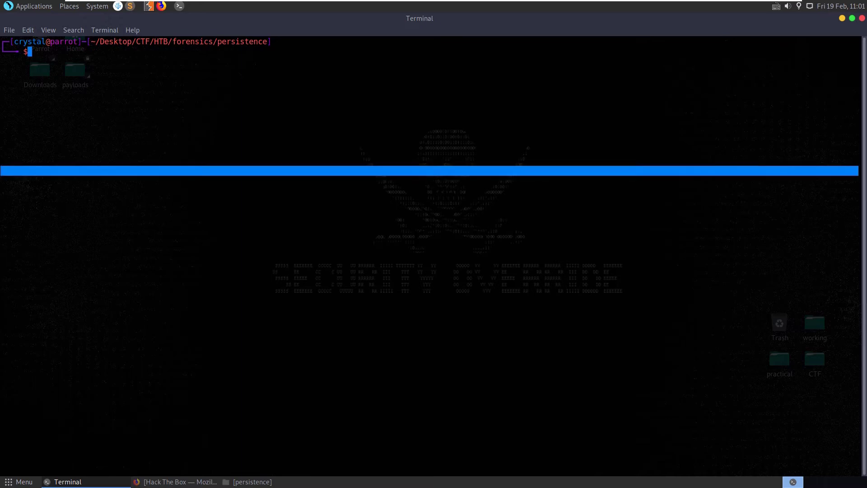
pyautogui.write('ile query')
pyautogui.press('Return')
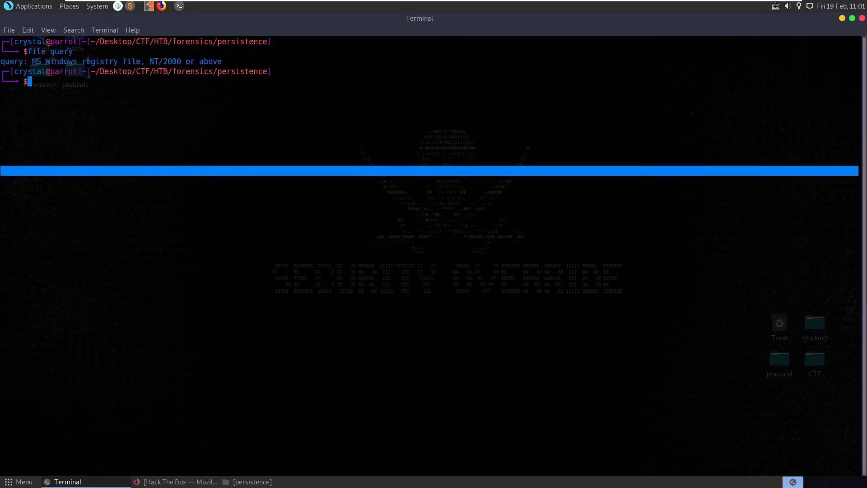
pyautogui.tripleClick(189, 62)
pyautogui.rightClick(190, 63)
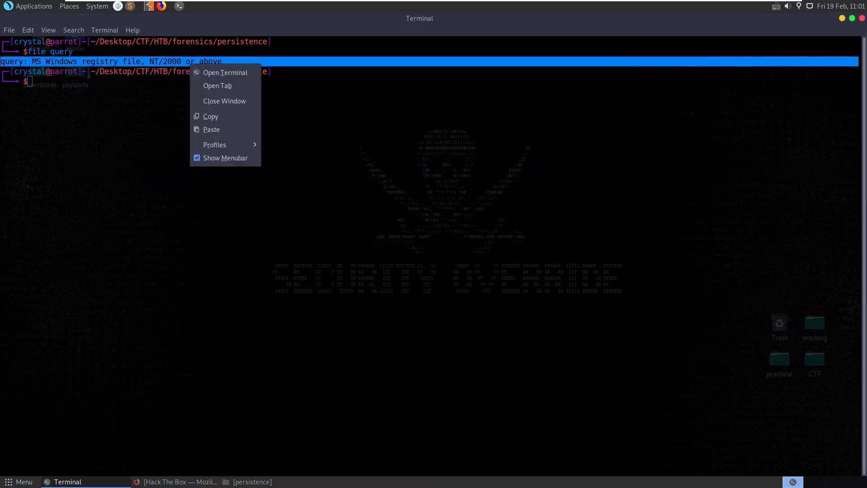
pyautogui.click(203, 115)
# Search the web for "MS Windows registry file, NT/2000 or above" in a new Firefox tab, dropping the copied file name prefix.
pyautogui.hotkey('alt', 'Tab')
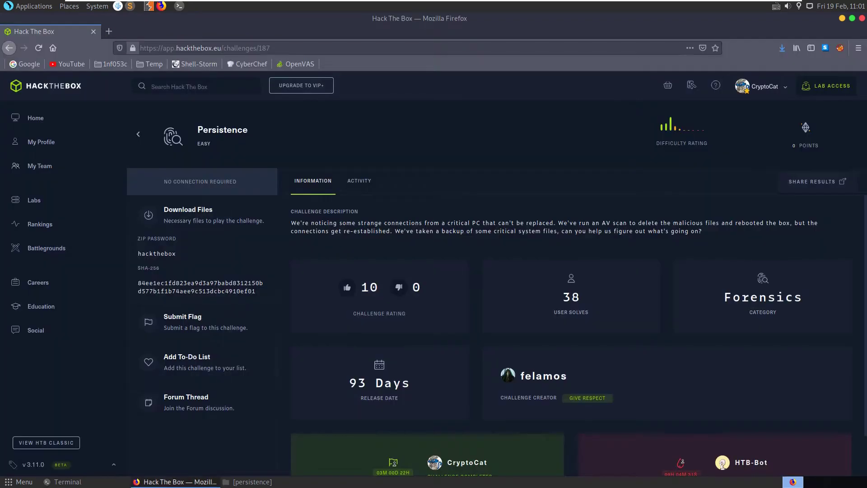
pyautogui.hotkey('ctrl', 't')
pyautogui.hotkey('ctrl', 'v')
pyautogui.moveTo(147, 47); pyautogui.dragTo(126, 48)
pyautogui.press('BackSpace')
pyautogui.press('Return')
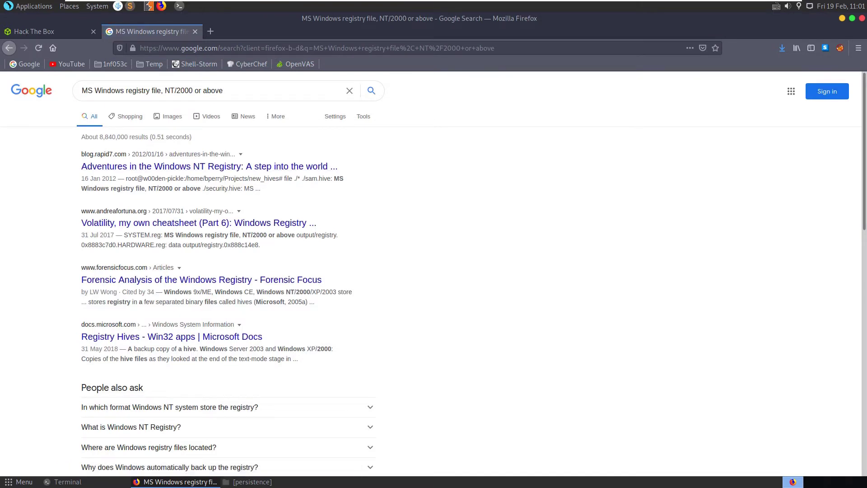
# Open the Rapid7 article "Adventures in the Windows NT Registry" from the results in a new tab and accept its cookie notice.
pyautogui.middleClick(209, 166)
pyautogui.moveTo(283, 235); pyautogui.dragTo(169, 235)
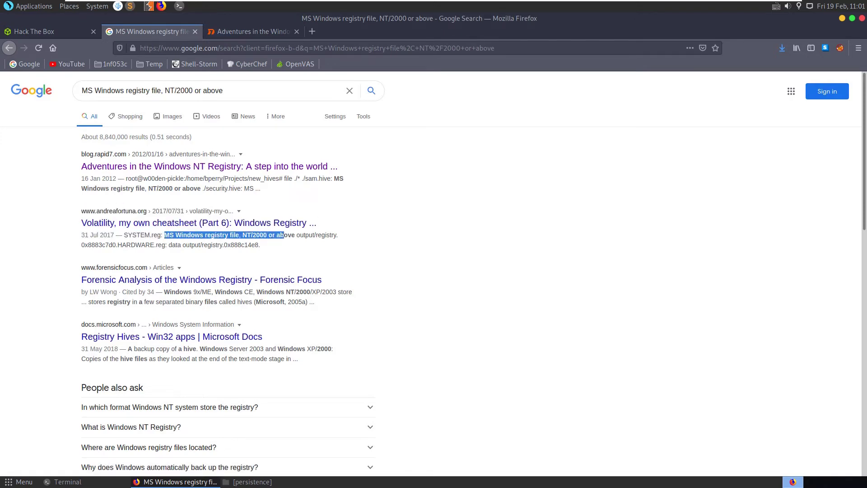
pyautogui.moveTo(318, 235); pyautogui.dragTo(231, 245)
pyautogui.click(231, 245)
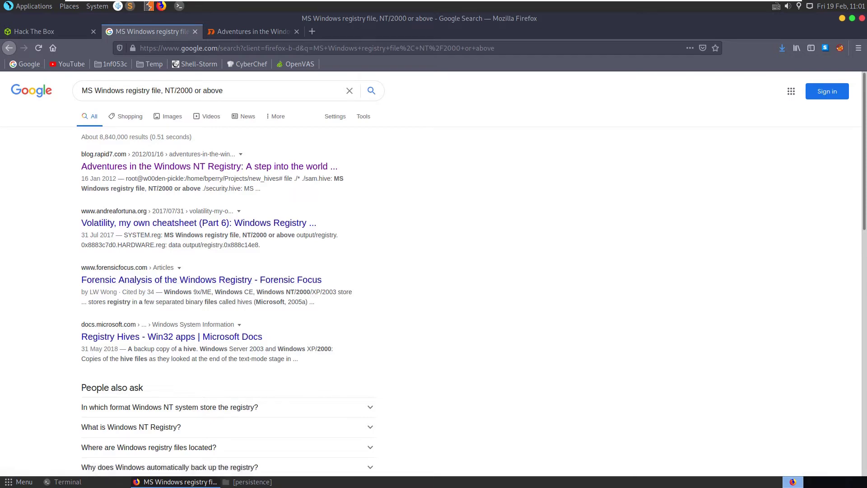
pyautogui.scroll(-3, 204, 280)
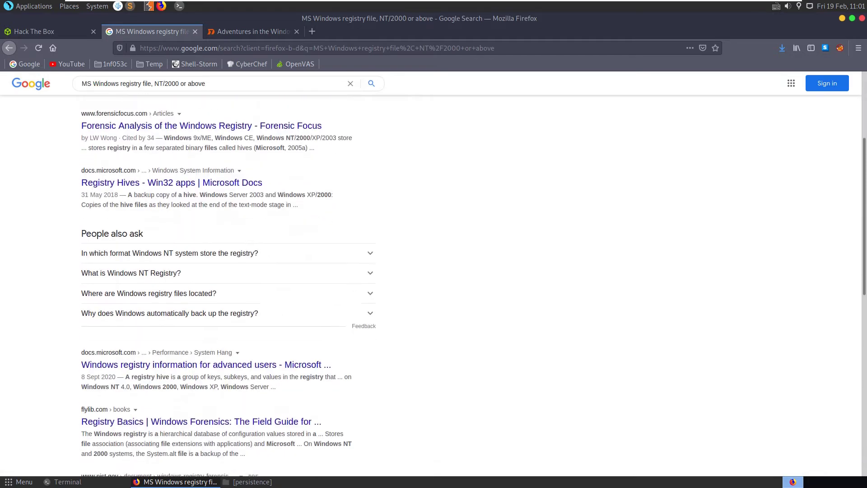
pyautogui.scroll(3, 203, 280)
pyautogui.click(253, 31)
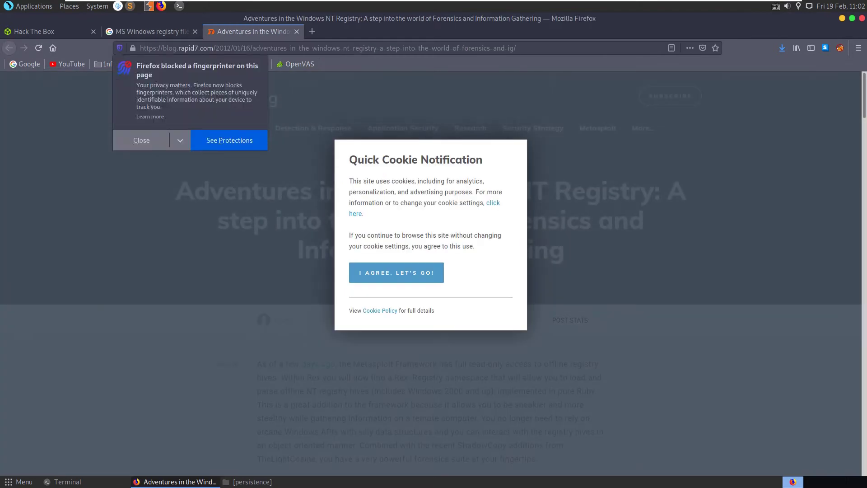
pyautogui.click(396, 273)
pyautogui.press('Escape')
# Read the article's paragraph on where registry hives are stored, examining the config folder path, hive names and user profile file.
pyautogui.scroll(-5, 431, 273)
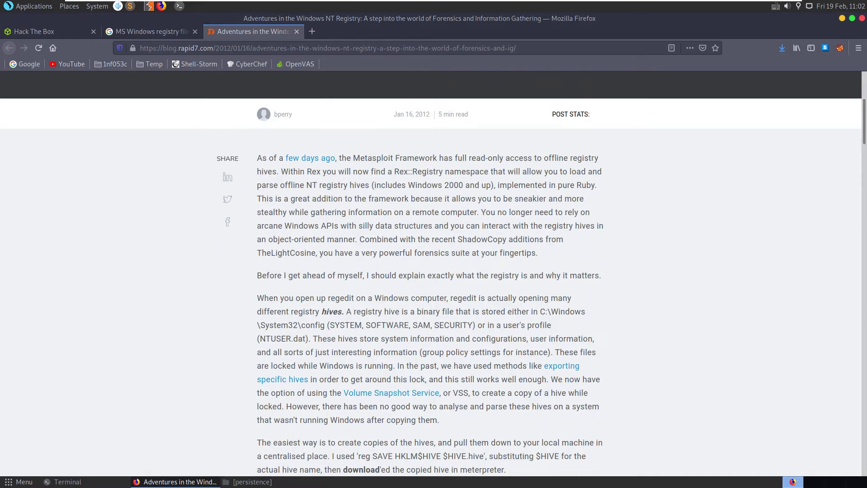
pyautogui.moveTo(341, 325); pyautogui.dragTo(450, 325)
pyautogui.click(450, 325)
pyautogui.moveTo(346, 311); pyautogui.dragTo(447, 311)
pyautogui.click(447, 311)
pyautogui.moveTo(334, 325); pyautogui.dragTo(376, 325)
pyautogui.click(377, 325)
pyautogui.moveTo(477, 325); pyautogui.dragTo(543, 325)
pyautogui.doubleClick(300, 339)
pyautogui.moveTo(294, 339); pyautogui.dragTo(260, 338)
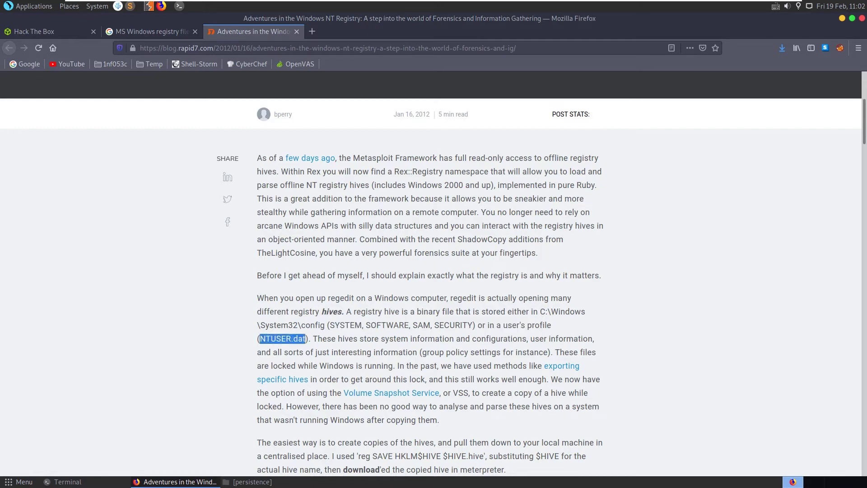
pyautogui.click(261, 339)
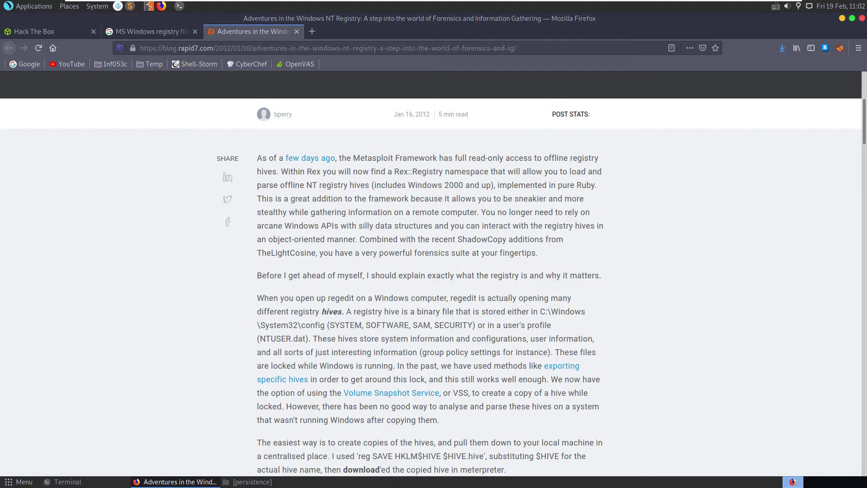
# Examine the rest of the article, including the registry value types and the reg.rb query examples, and close its tab.
pyautogui.scroll(-5, 432, 271)
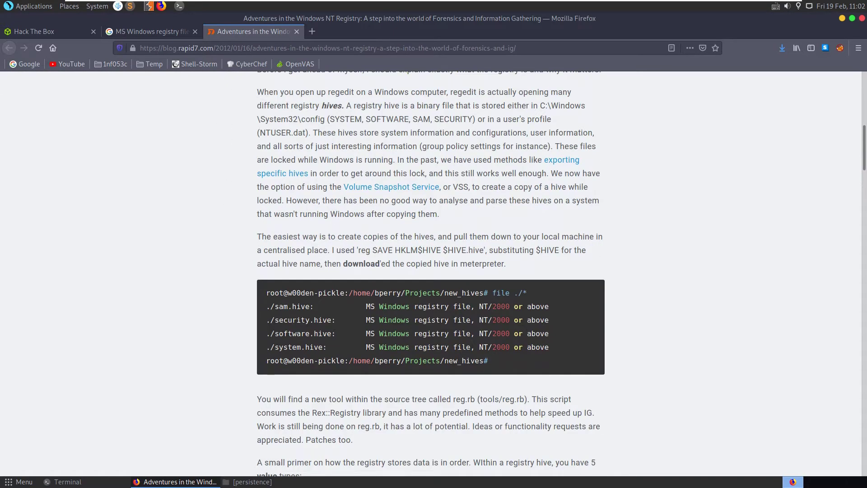
pyautogui.scroll(-5, 431, 271)
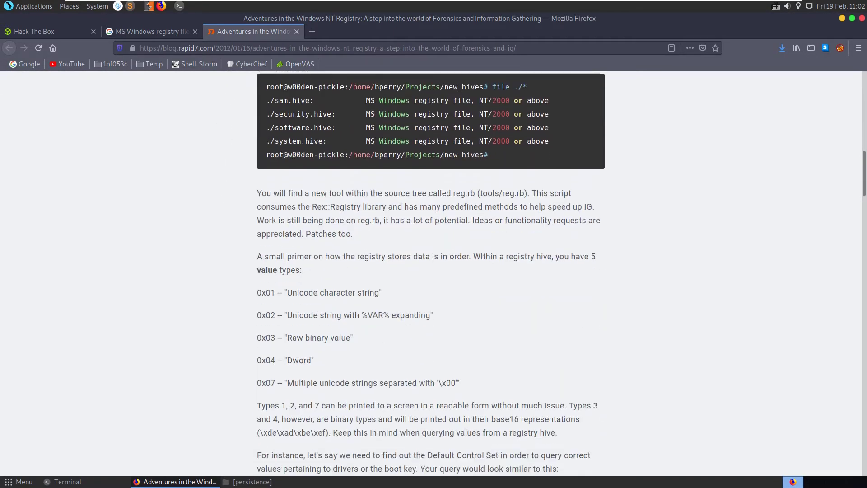
pyautogui.moveTo(266, 360); pyautogui.dragTo(314, 360)
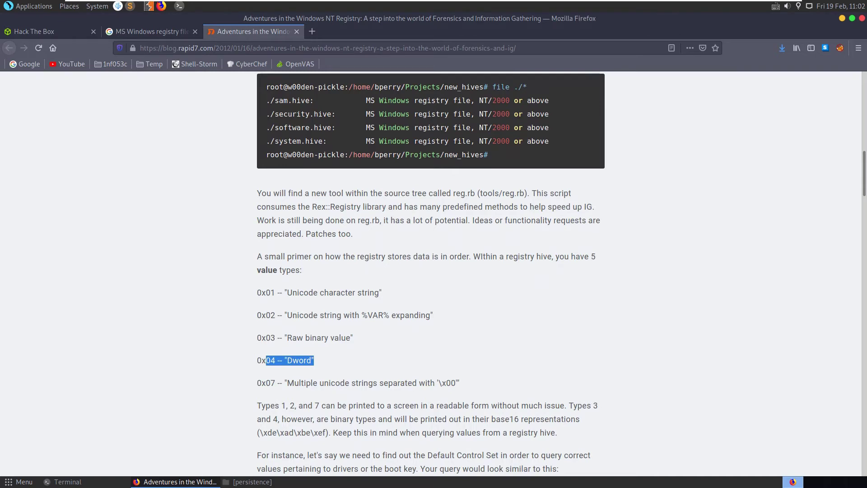
pyautogui.scroll(-7, 430, 274)
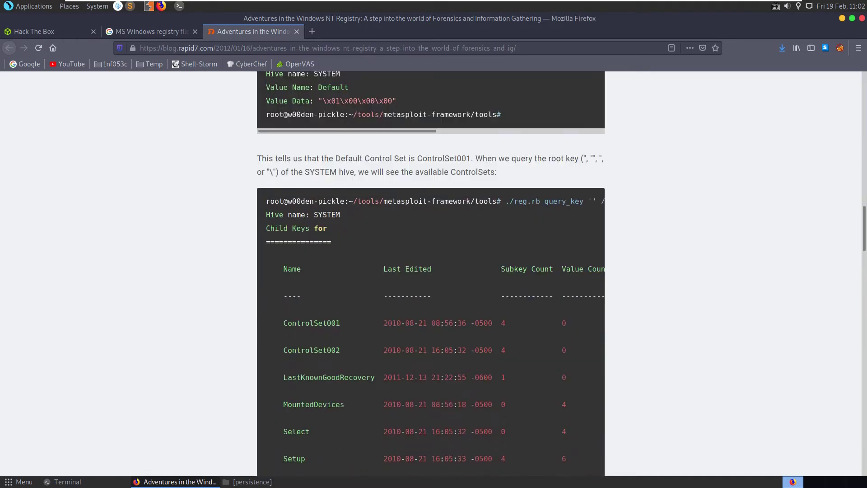
pyautogui.scroll(-3, 431, 274)
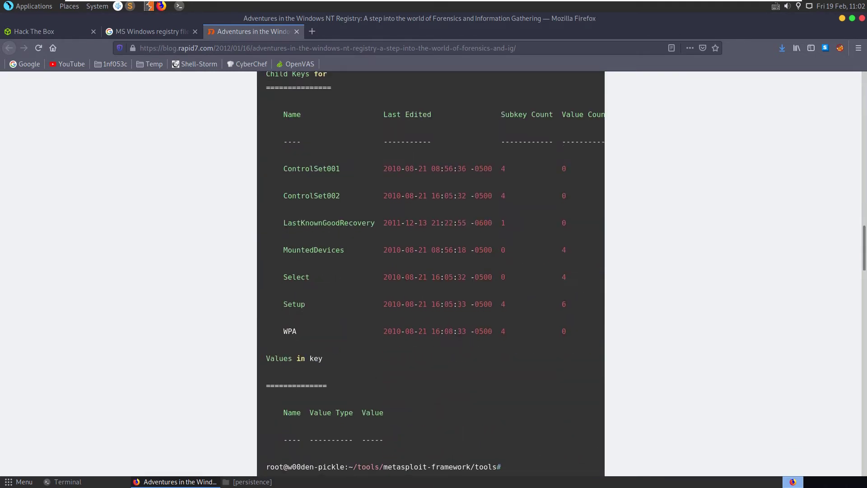
pyautogui.scroll(3, 430, 273)
pyautogui.scroll(-7, 431, 273)
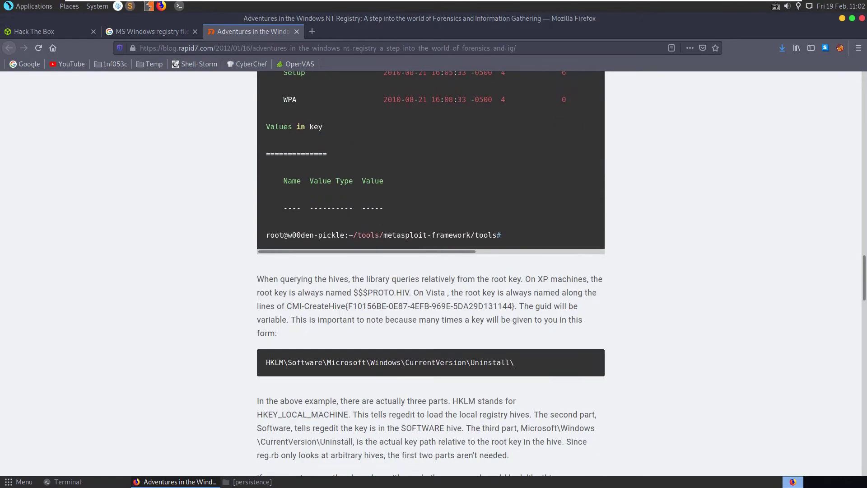
pyautogui.scroll(-3, 431, 271)
pyautogui.scroll(-19, 431, 271)
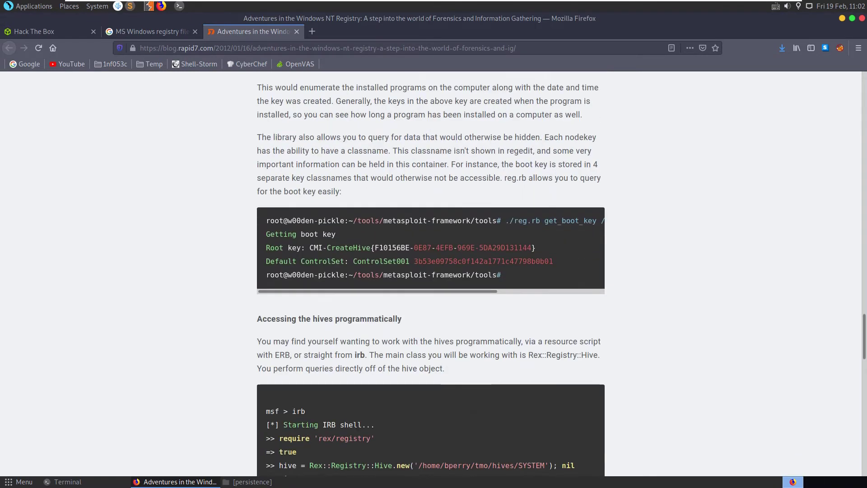
pyautogui.scroll(-6, 431, 271)
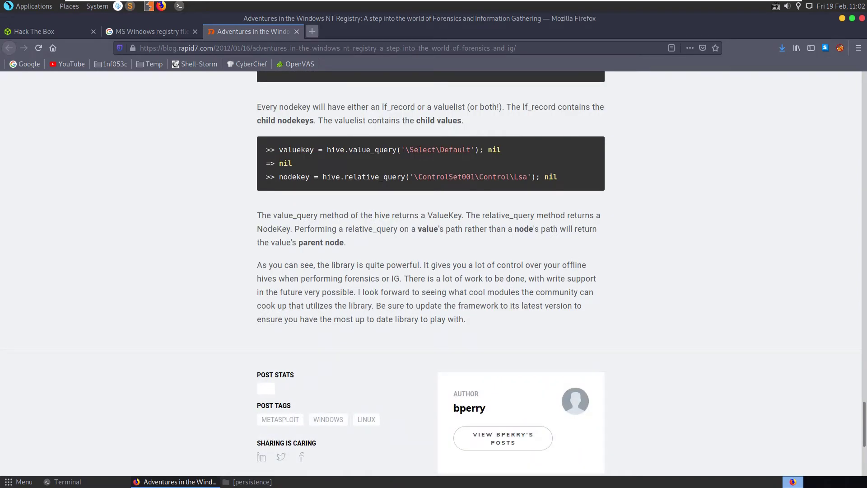
pyautogui.click(296, 31)
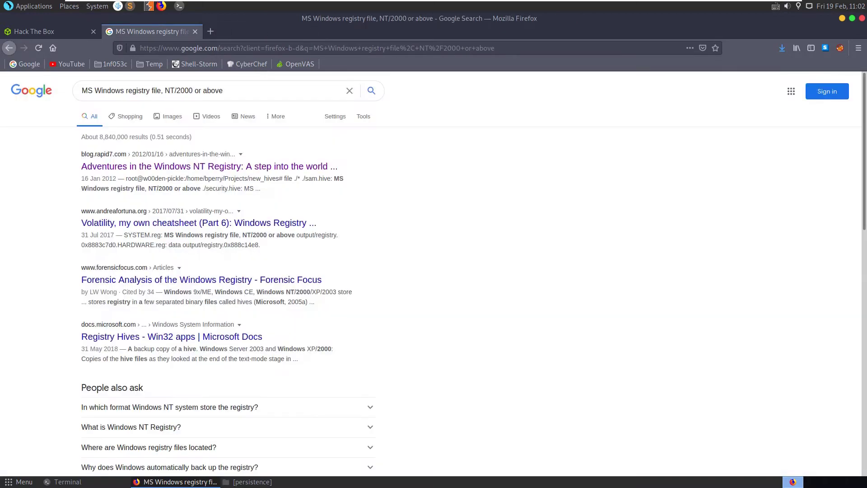
# Replace the Google query with "registry persistence" to look up registry-based persistence techniques.
pyautogui.moveTo(223, 90); pyautogui.dragTo(82, 90)
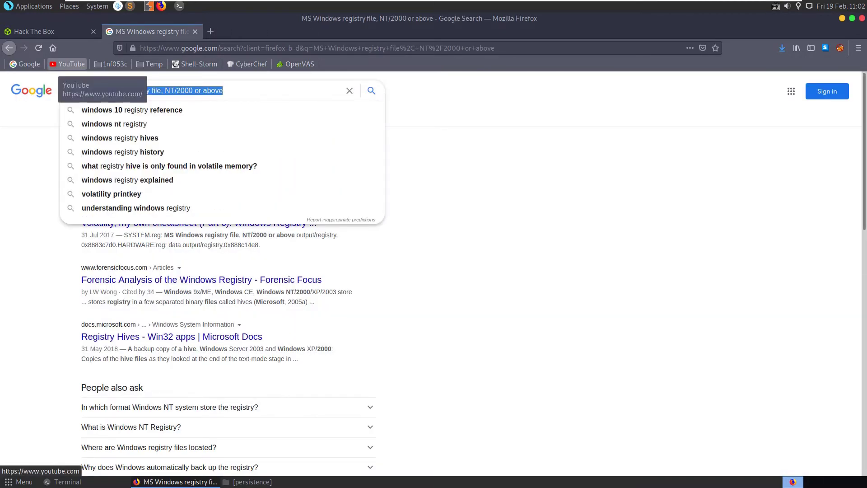
pyautogui.click(37, 31)
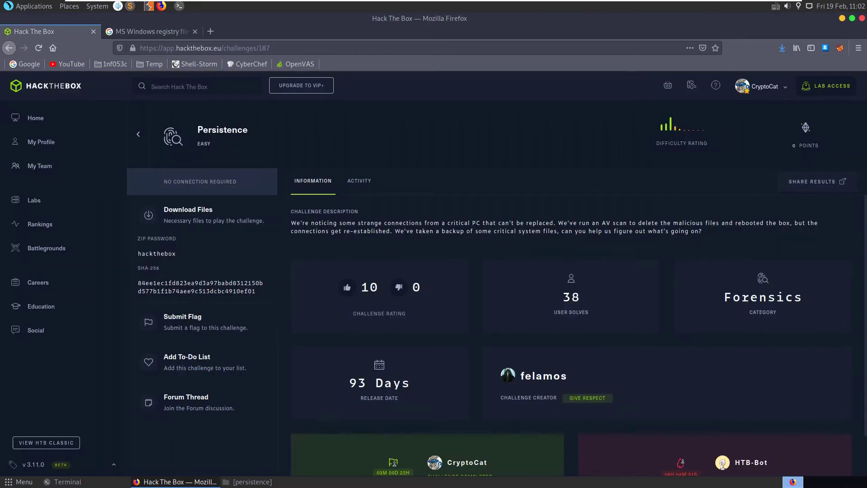
pyautogui.click(149, 31)
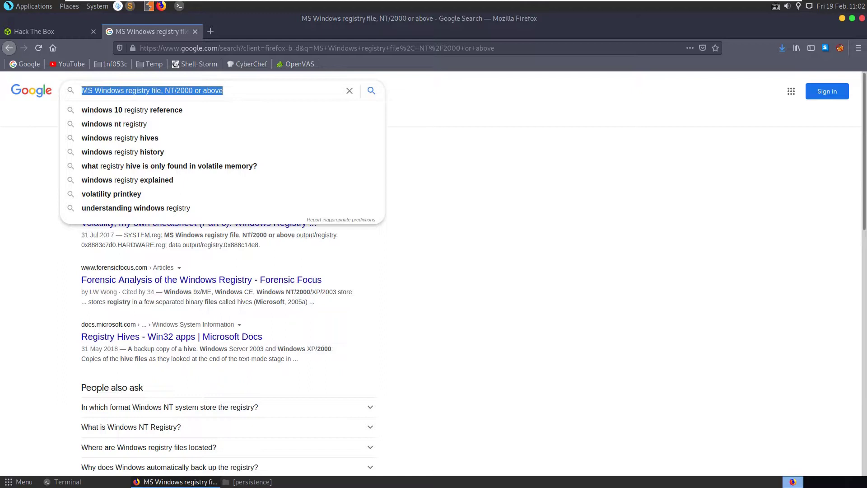
pyautogui.write('regist')
pyautogui.press('BackSpace')
pyautogui.press('BackSpace')
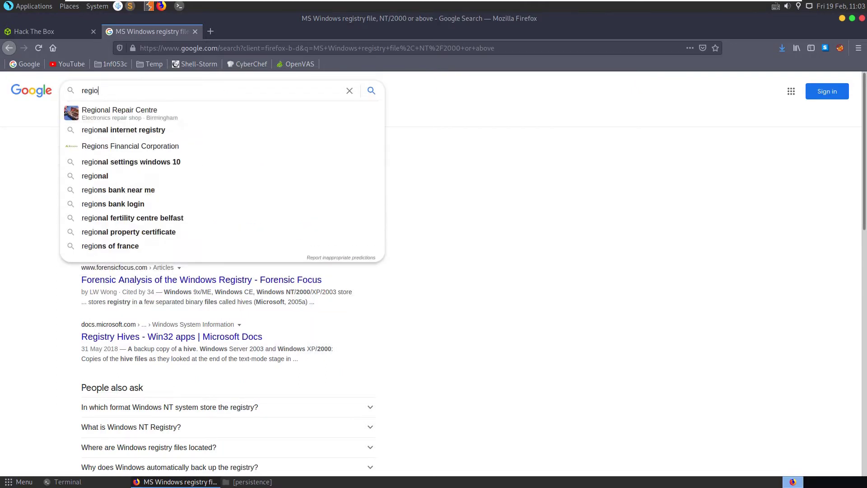
pyautogui.press('BackSpace')
pyautogui.write('s')
pyautogui.press('BackSpace')
pyautogui.write('istry per')
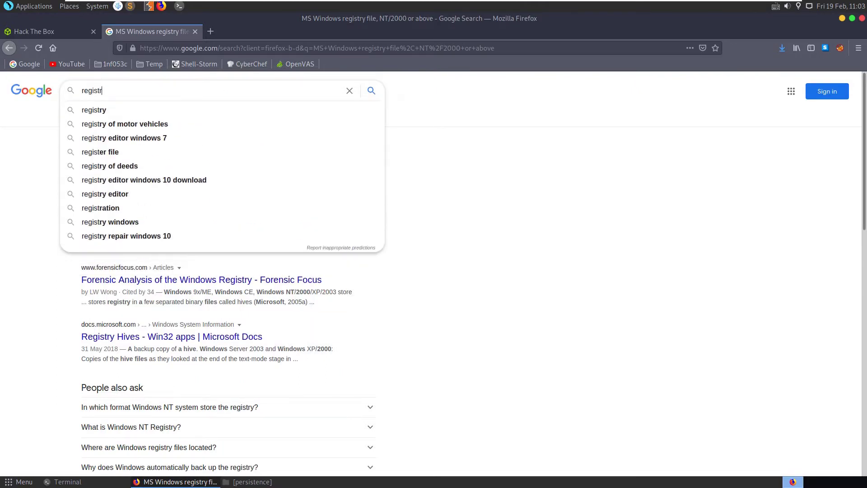
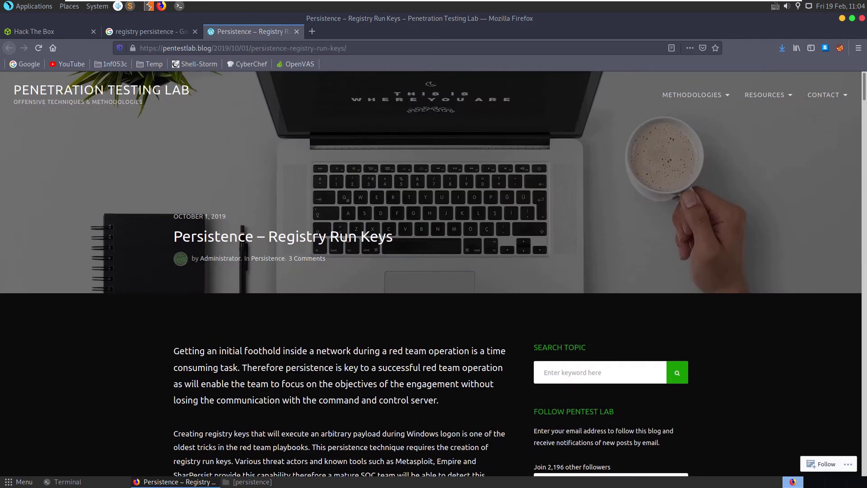
# Return to the terminal, clear its screen and list the installed commands that begin with "reg".
pyautogui.click(842, 18)
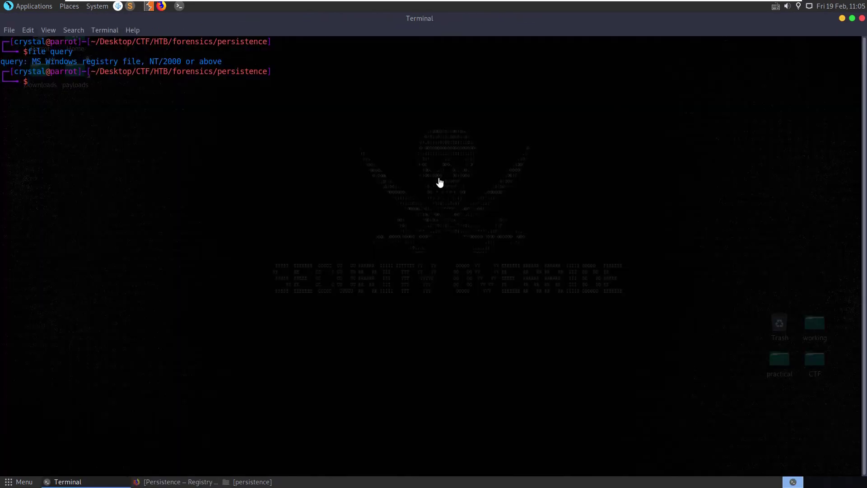
pyautogui.hotkey('ctrl', 'l')
pyautogui.write('reg')
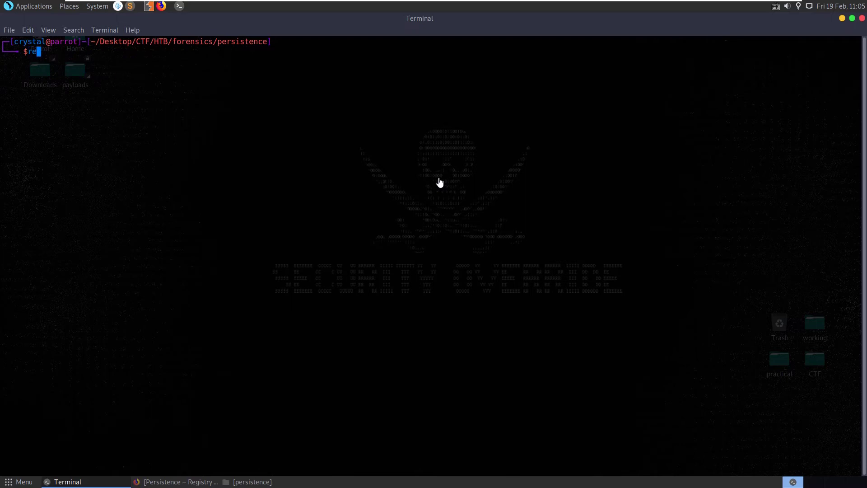
pyautogui.press('Tab')
pyautogui.press('Tab')
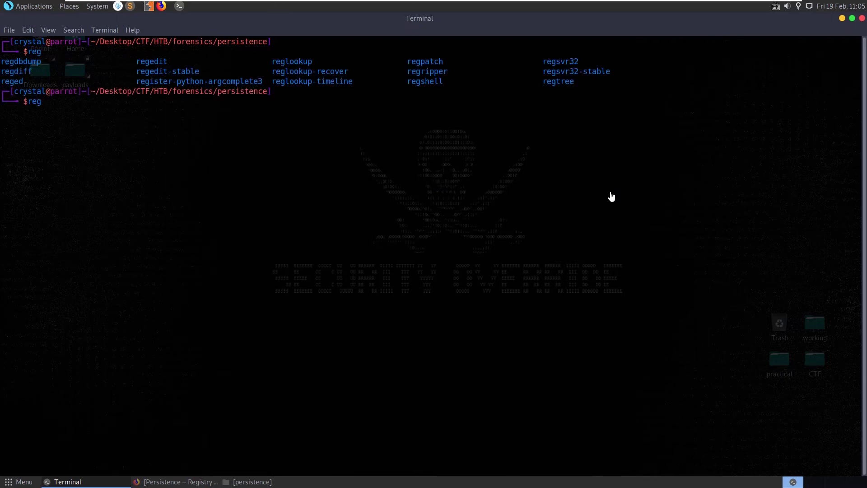
# Try to display the regedit usage help by running "regedit -h", and examine the DLL path in the error output.
pyautogui.doubleClick(146, 63)
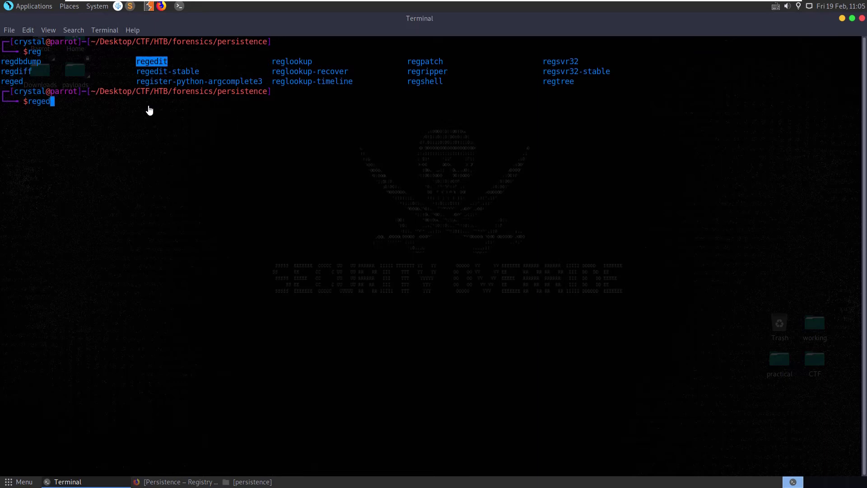
pyautogui.write('it -')
pyautogui.hotkey('ctrl', 'c')
pyautogui.press('Up')
pyautogui.write('h')
pyautogui.press('Return')
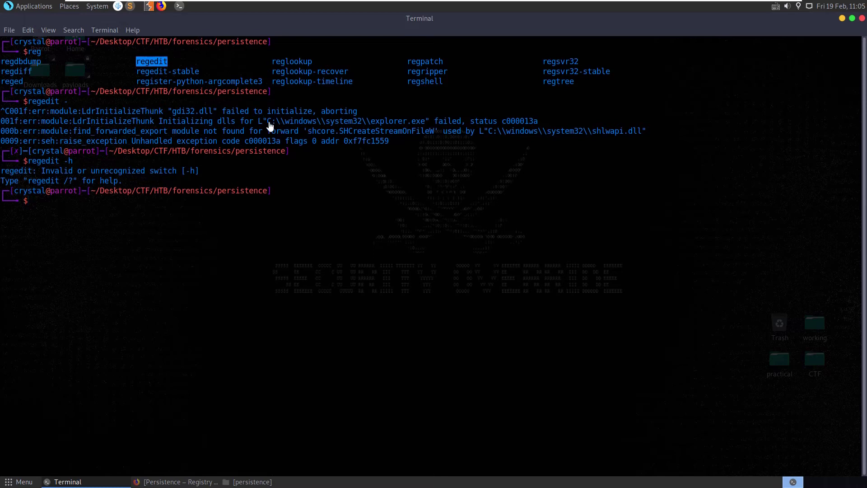
pyautogui.moveTo(268, 121); pyautogui.dragTo(428, 125)
pyautogui.click(446, 142)
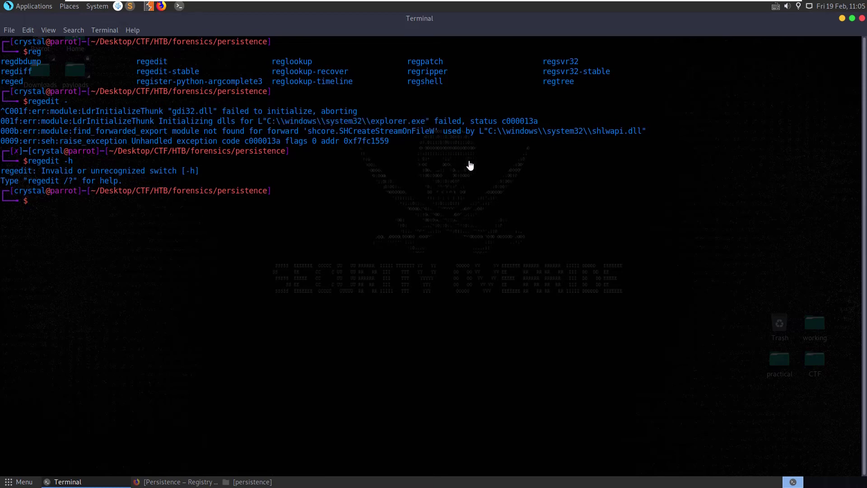
# Clear the terminal, discard the recalled regedit command and list the "reg" commands again.
pyautogui.hotkey('ctrl', 'l')
pyautogui.write('c')
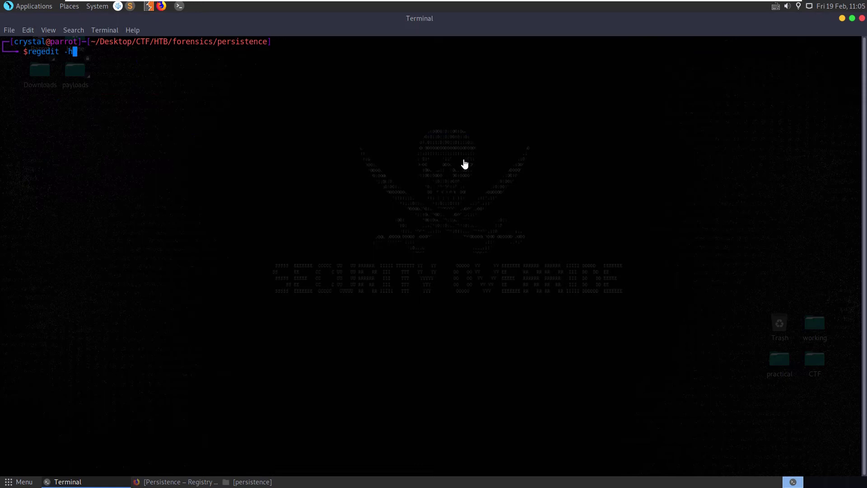
pyautogui.press('BackSpace')
pyautogui.write('reg')
pyautogui.press('Tab')
pyautogui.press('Tab')
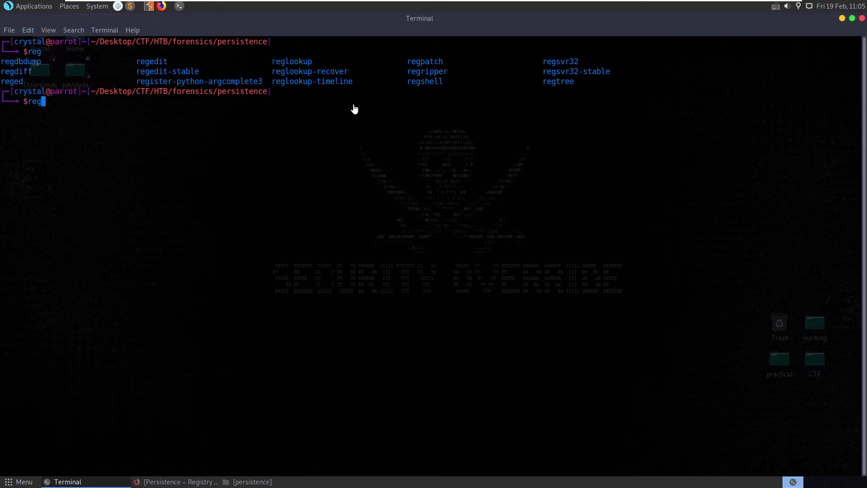
# Try to display regdbdump's usage help with "regdbdump -h" and "regdbdump --help", and read the output.
pyautogui.write('db')
pyautogui.press('Tab')
pyautogui.write('-h')
pyautogui.press('Return')
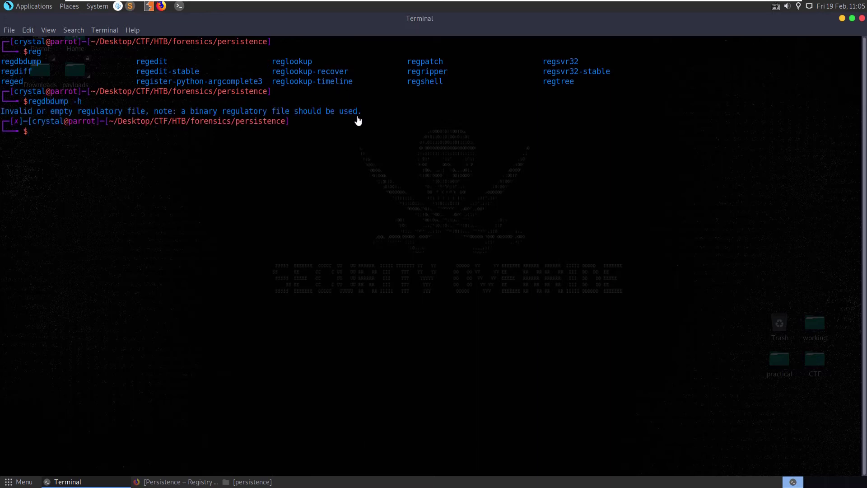
pyautogui.press('Up')
pyautogui.press('BackSpace')
pyautogui.write('-help')
pyautogui.press('Return')
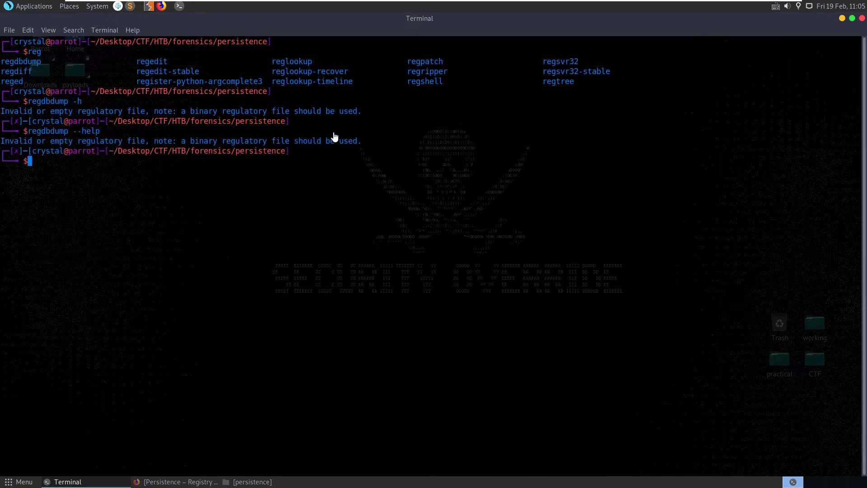
pyautogui.moveTo(2, 141); pyautogui.dragTo(134, 140)
pyautogui.click(360, 147)
# Try to dump the registry file by running "regdbdump query".
pyautogui.press('Up')
pyautogui.press('BackSpace')
pyautogui.press('BackSpace')
pyautogui.press('BackSpace')
pyautogui.press('BackSpace')
pyautogui.press('BackSpace')
pyautogui.press('BackSpace')
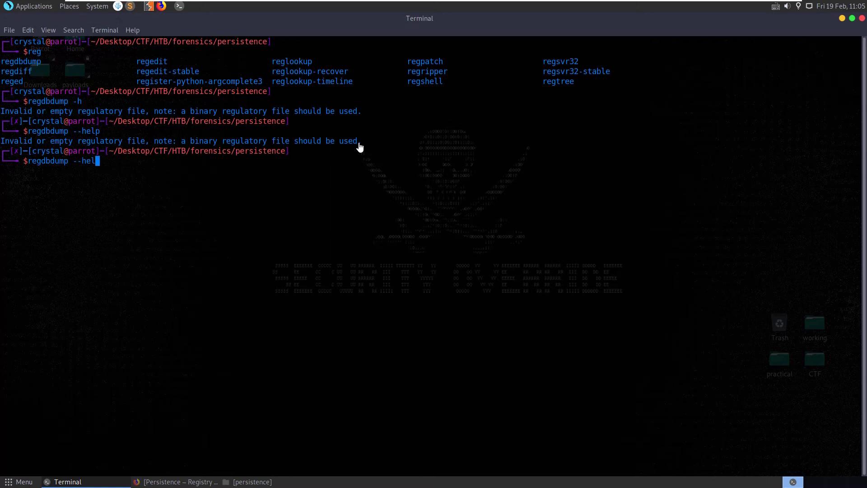
pyautogui.write('query')
pyautogui.press('Return')
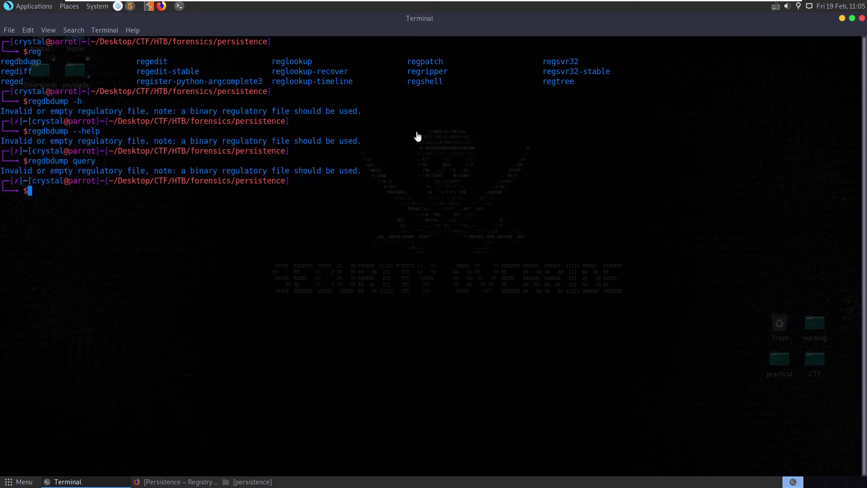
# Clear the terminal and display regshell's usage help with "regshell -h" and "regshell --help".
pyautogui.hotkey('ctrl', 'l')
pyautogui.write('regshell -h')
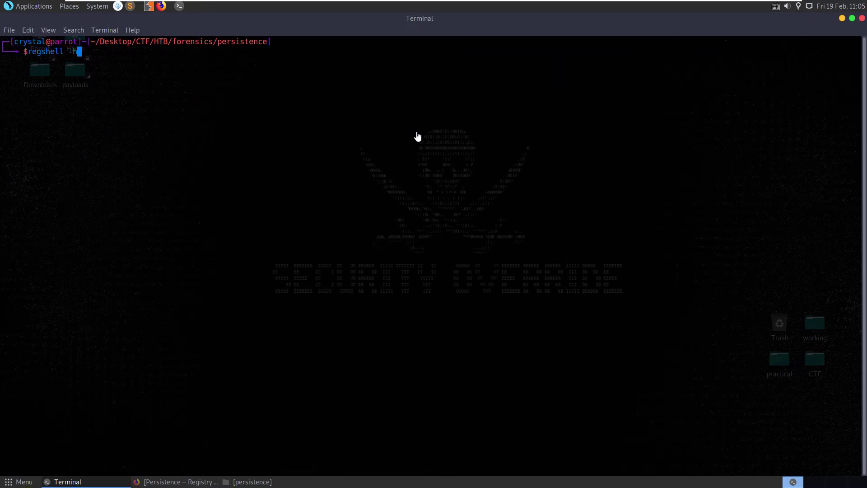
pyautogui.press('Return')
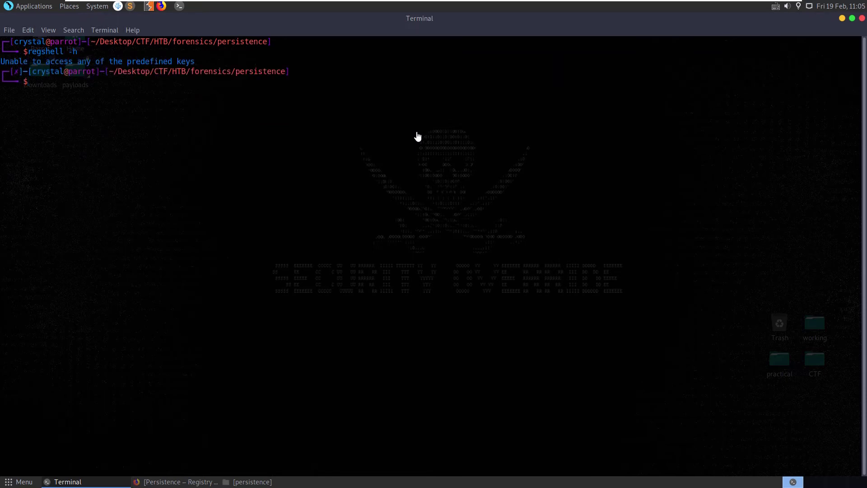
pyautogui.press('Up')
pyautogui.press('BackSpace')
pyautogui.write('-help')
pyautogui.press('Return')
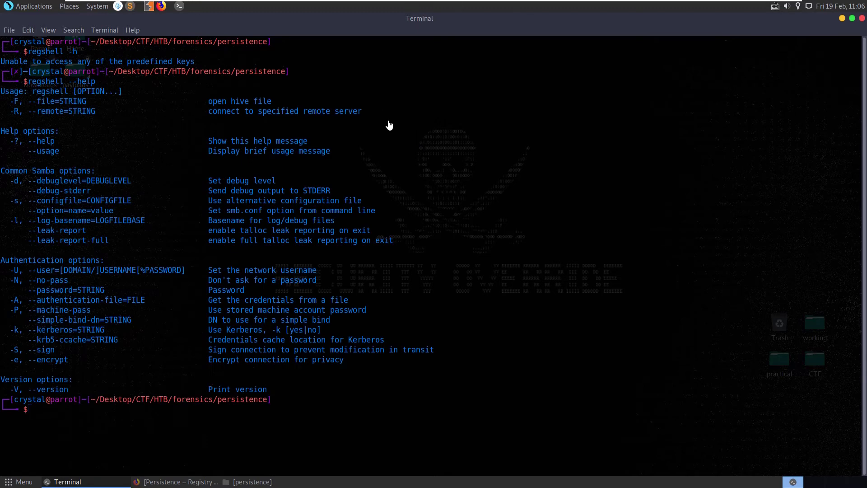
# Read through regshell's Samba, authentication and file options, focusing on the hive file and remote server options.
pyautogui.moveTo(92, 164); pyautogui.dragTo(167, 243)
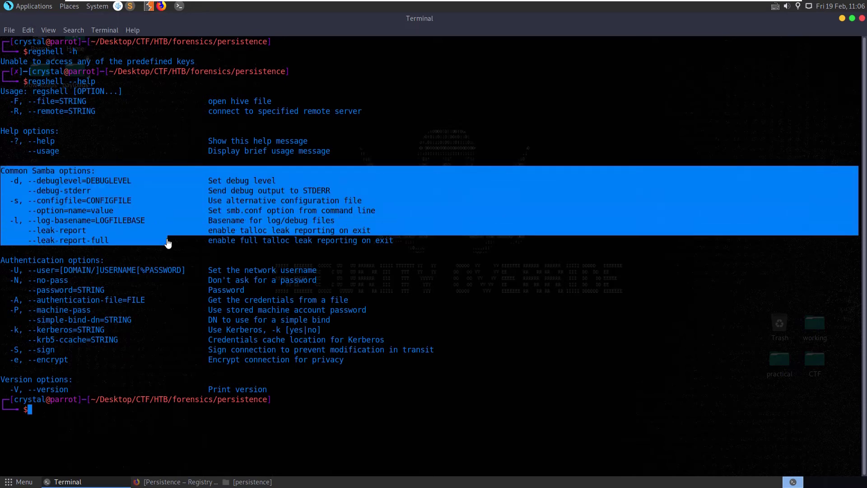
pyautogui.click(172, 257)
pyautogui.moveTo(37, 264); pyautogui.dragTo(93, 282)
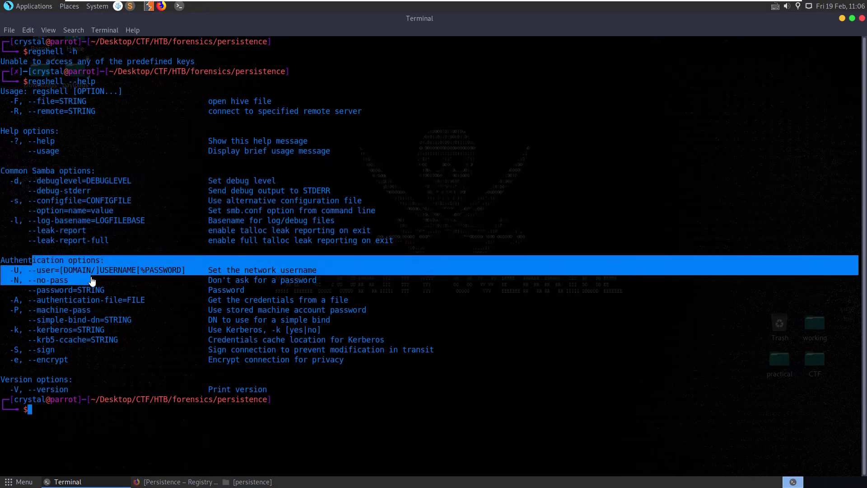
pyautogui.click(95, 312)
pyautogui.moveTo(97, 365); pyautogui.dragTo(56, 340)
pyautogui.click(109, 321)
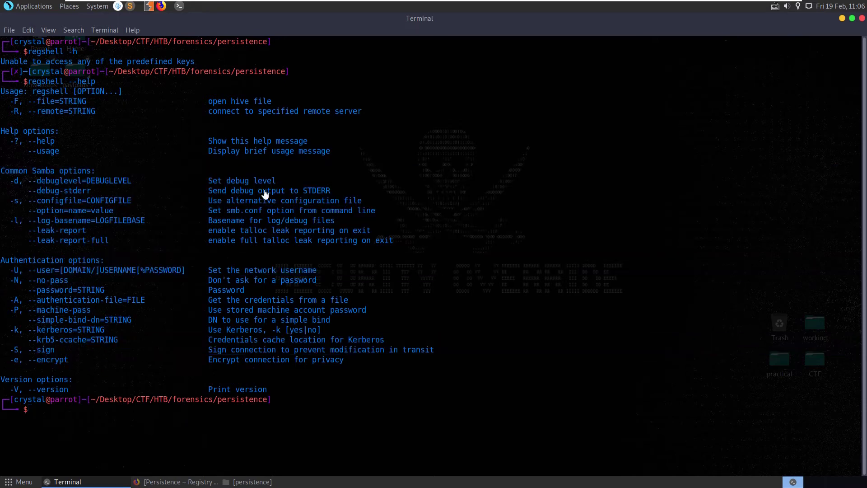
pyautogui.moveTo(208, 102); pyautogui.dragTo(297, 107)
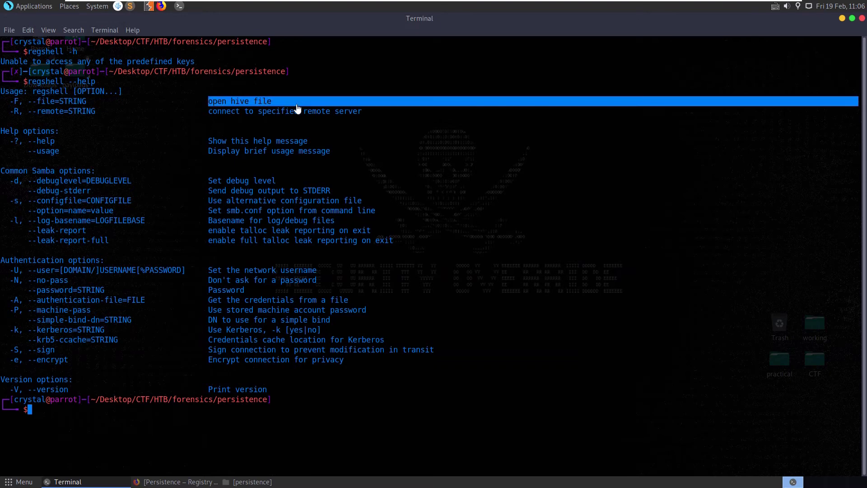
pyautogui.moveTo(28, 102); pyautogui.dragTo(72, 101)
pyautogui.click(86, 101)
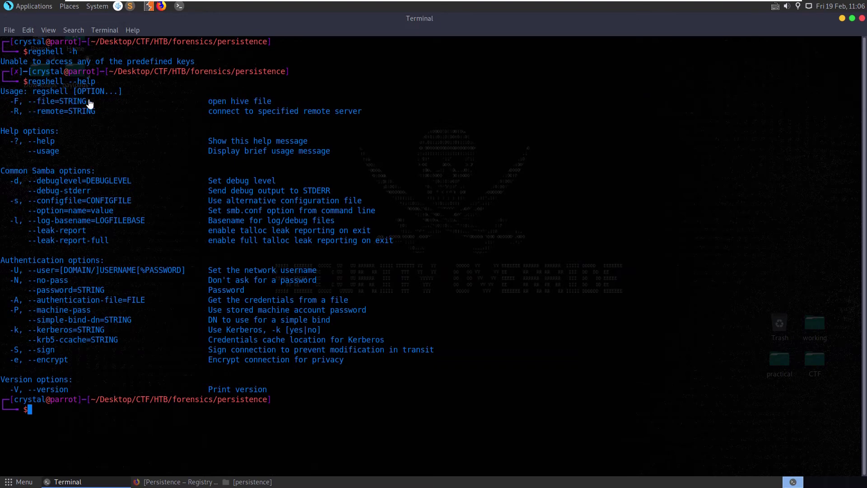
pyautogui.moveTo(358, 114); pyautogui.dragTo(213, 116)
pyautogui.click(290, 113)
pyautogui.moveTo(291, 104); pyautogui.dragTo(199, 111)
pyautogui.click(198, 111)
# Open the registry file in regshell by running "regshell -F query".
pyautogui.press('Up')
pyautogui.press('BackSpace')
pyautogui.press('BackSpace')
pyautogui.press('BackSpace')
pyautogui.press('BackSpace')
pyautogui.write('F query')
pyautogui.press('Return')
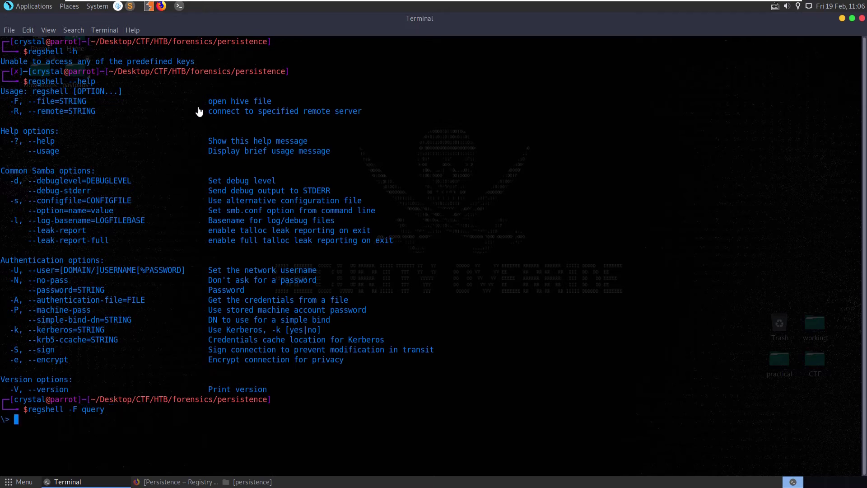
# List the available regshell commands, and run "info" and "list" to inspect the hive's root and its keys.
pyautogui.press('Tab')
pyautogui.press('Tab')
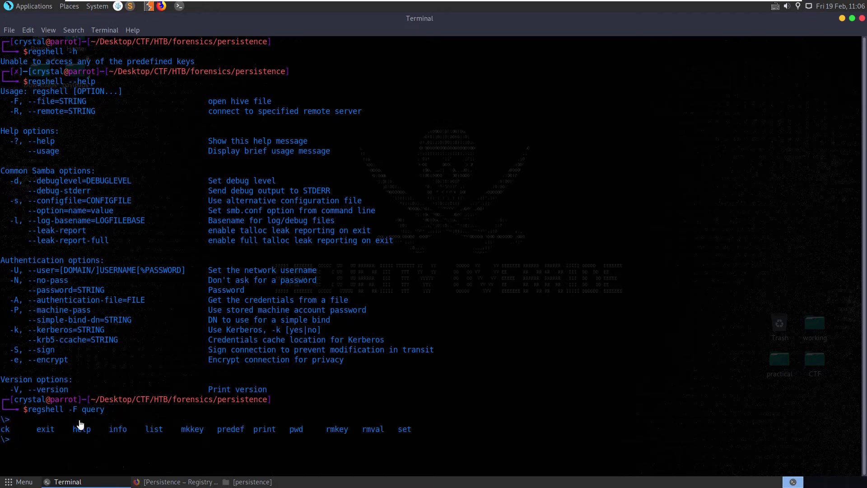
pyautogui.write('info')
pyautogui.press('Return')
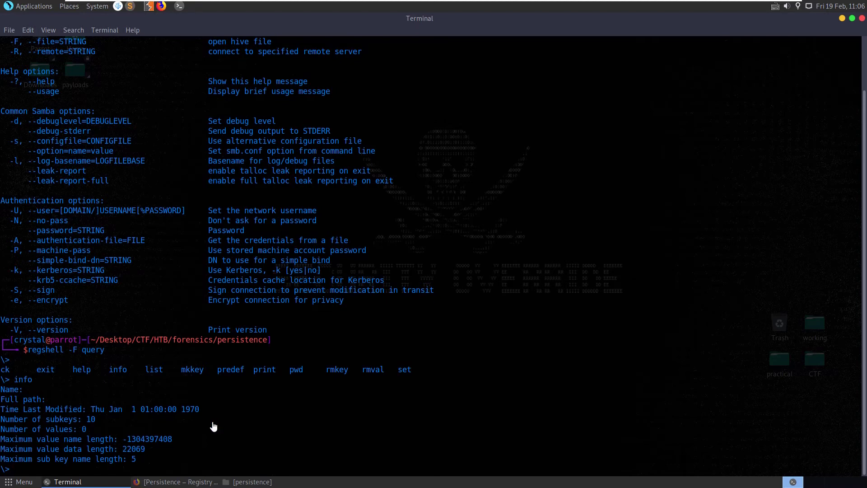
pyautogui.write('list')
pyautogui.press('Return')
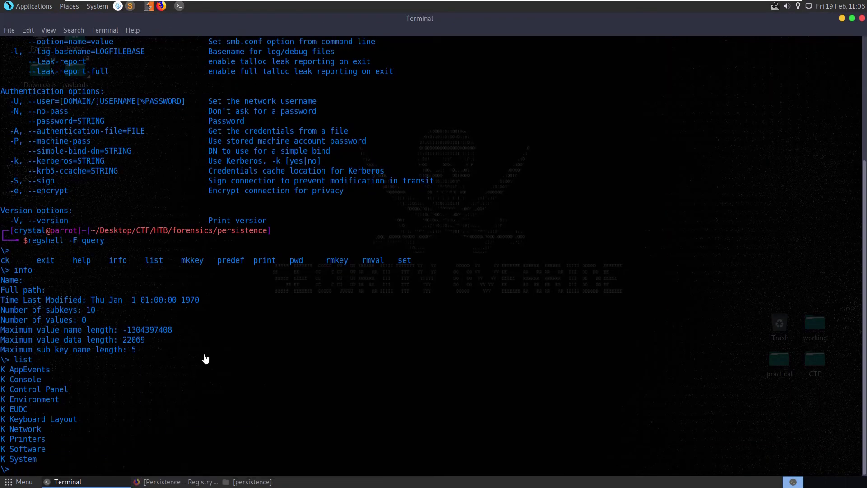
# Enter the Software key with "cd Software" and list its subkeys with "ls".
pyautogui.doubleClick(27, 449)
pyautogui.write('cd S')
pyautogui.press('Tab')
pyautogui.press('Return')
pyautogui.write('ls')
pyautogui.press('Return')
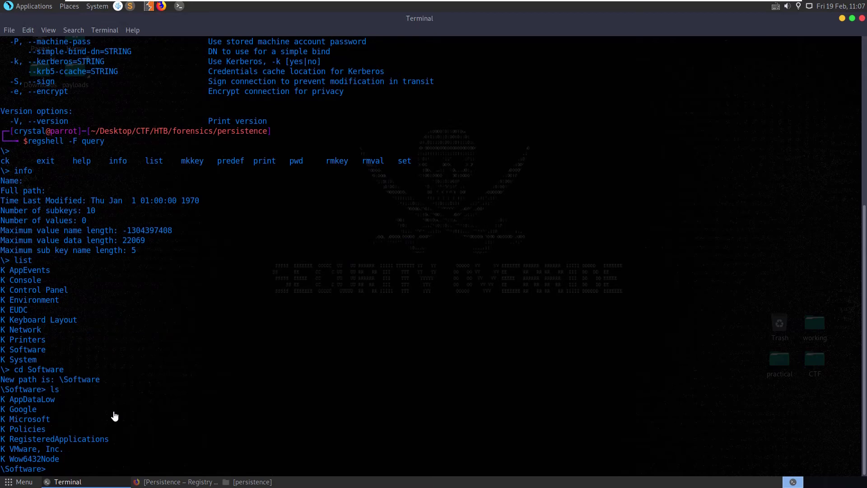
# Check the Run key path in the persistence article, and enter the Microsoft key in regshell and list its subkeys.
pyautogui.click(199, 483)
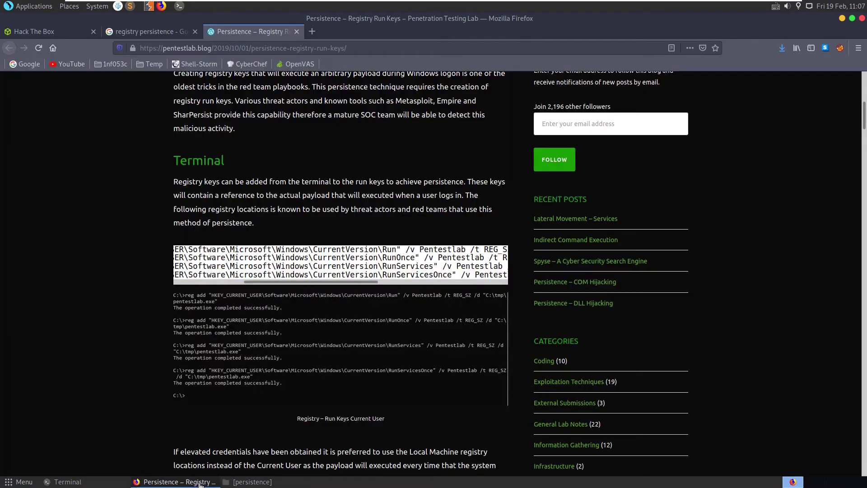
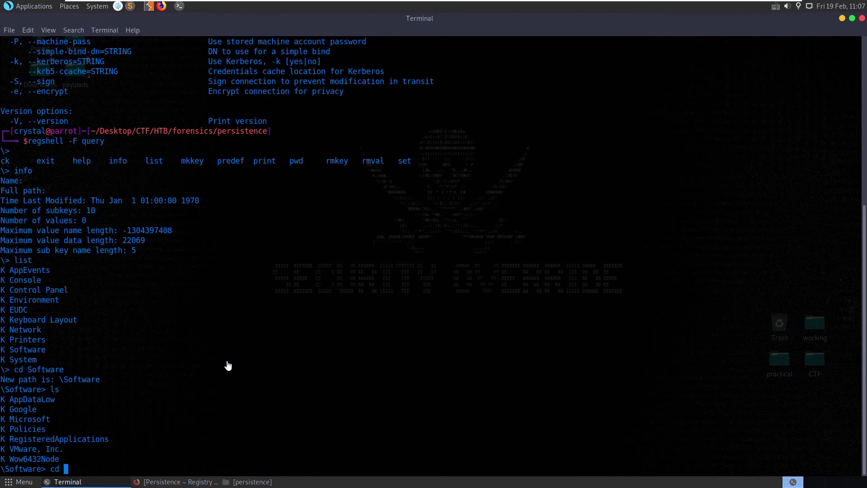
pyautogui.write('Mic')
pyautogui.press('Tab')
pyautogui.write('q')
pyautogui.press('Return')
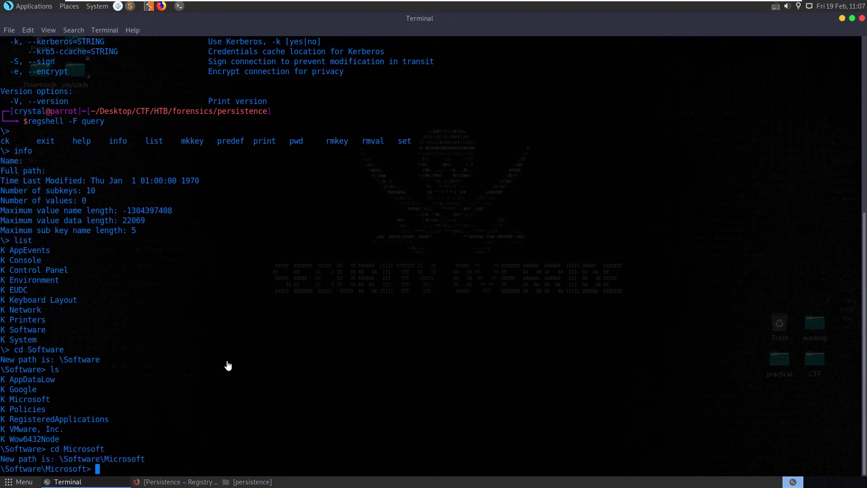
pyautogui.write('ls')
pyautogui.press('Return')
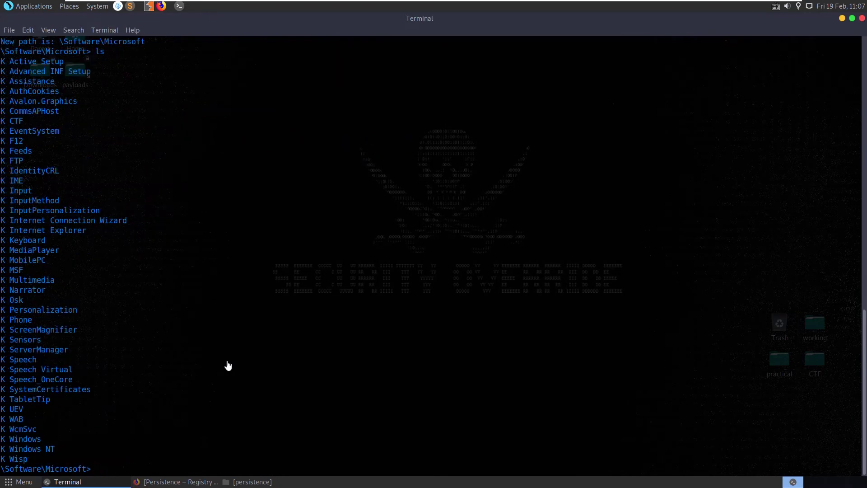
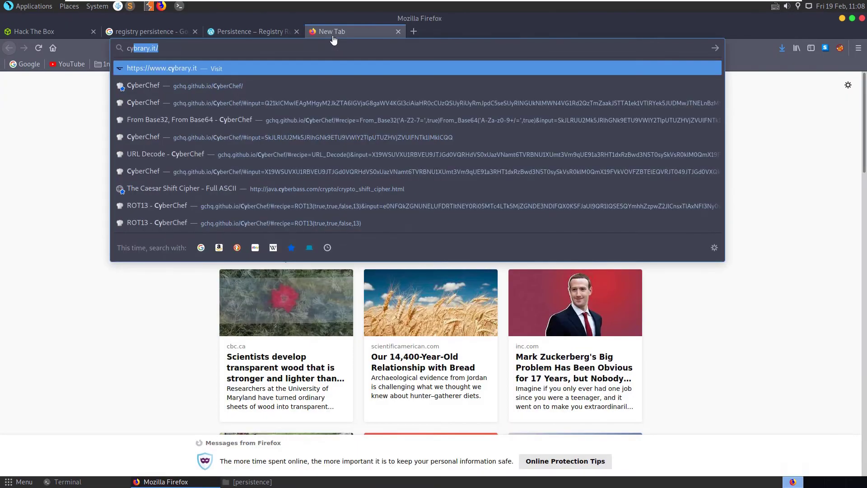
# Open CyberChef in the browser and enter the suspicious executable name SFRCezFfQzRuX2t3M3J5XzRMUjE5aDd9.exe as the input, without a trailing line break.
pyautogui.click(301, 86)
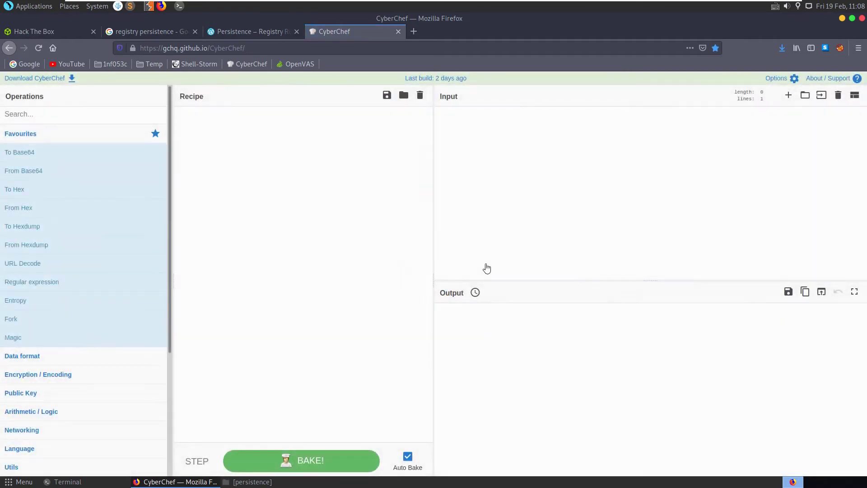
pyautogui.click(490, 134)
pyautogui.write('SFRCezFfQzRuX2t3M3J5XzRMUjE5aDd9.exe')
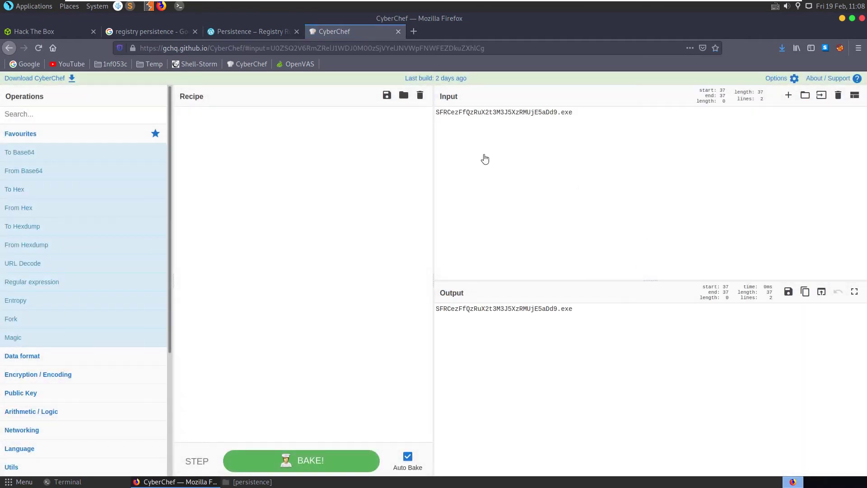
pyautogui.press('BackSpace')
# Search the operations for "magic" and add the Magic operation to the recipe.
pyautogui.click(58, 115)
pyautogui.write('magic')
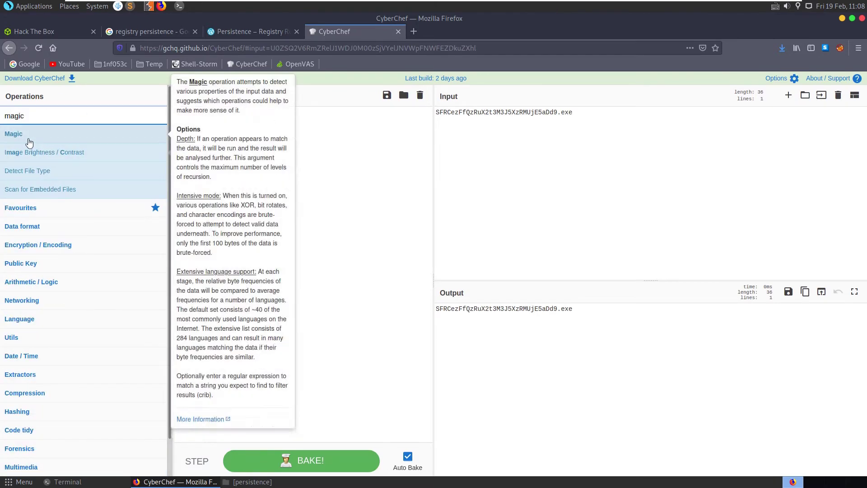
pyautogui.moveTo(27, 134); pyautogui.dragTo(319, 171)
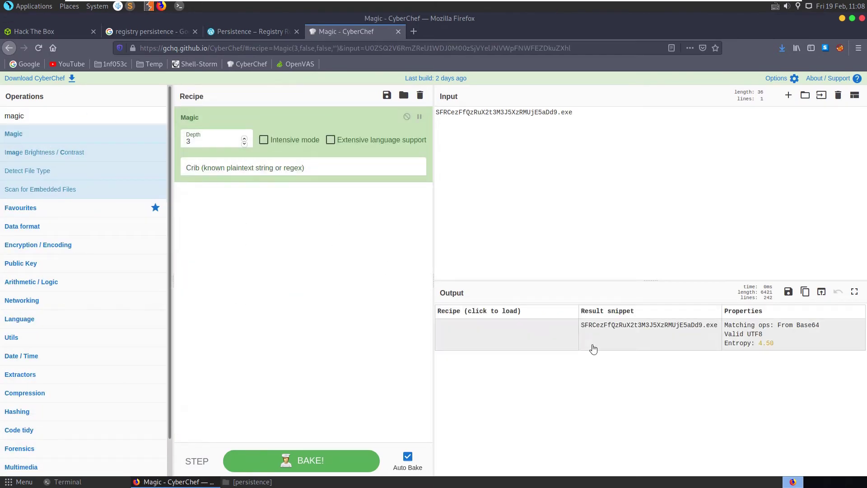
# Remove the ".exe" extension from the end of the input string.
pyautogui.click(472, 217)
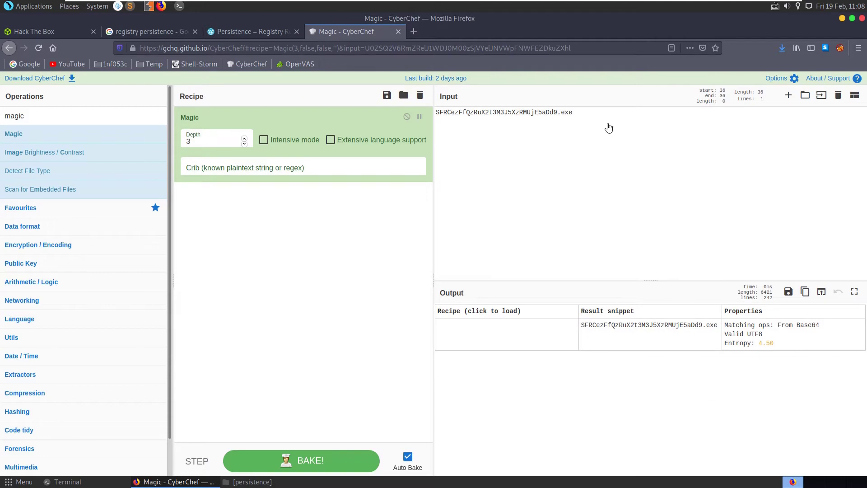
pyautogui.press('BackSpace')
pyautogui.press('BackSpace')
pyautogui.press('BackSpace')
pyautogui.press('BackSpace')
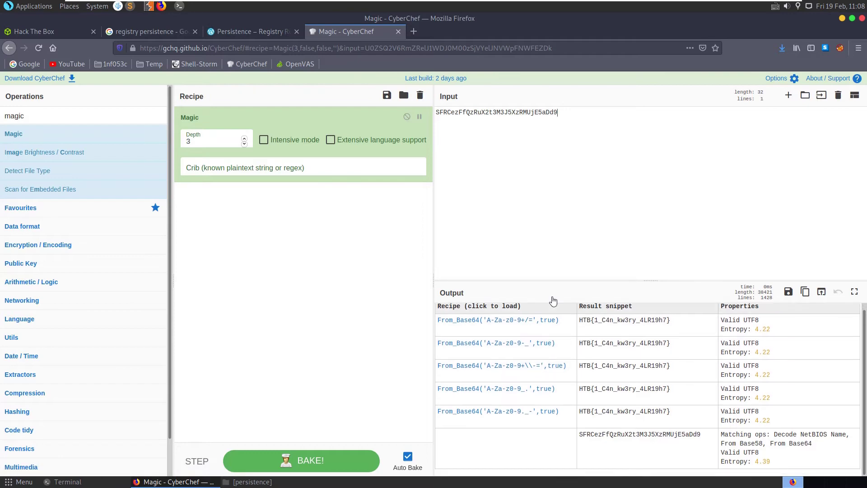
# Examine the decoded flag in the result snippets of the Magic output.
pyautogui.scroll(-1, 668, 324)
pyautogui.moveTo(671, 321); pyautogui.dragTo(578, 321)
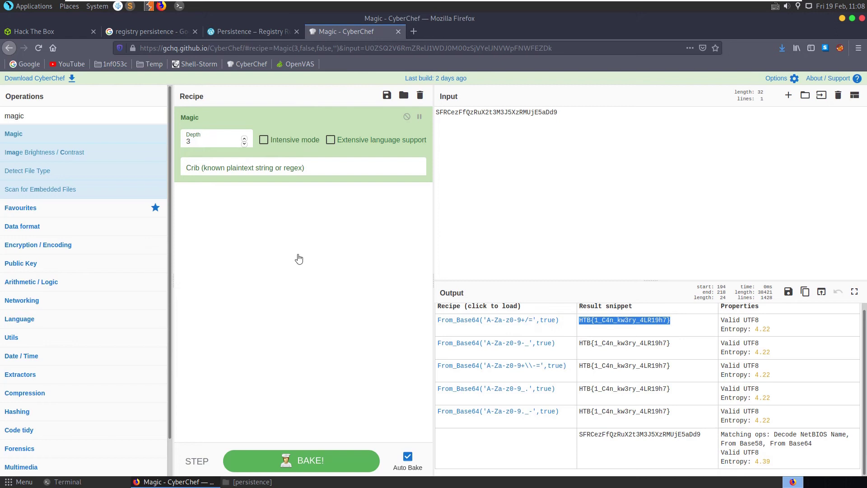
pyautogui.click(634, 212)
pyautogui.moveTo(675, 320); pyautogui.dragTo(574, 312)
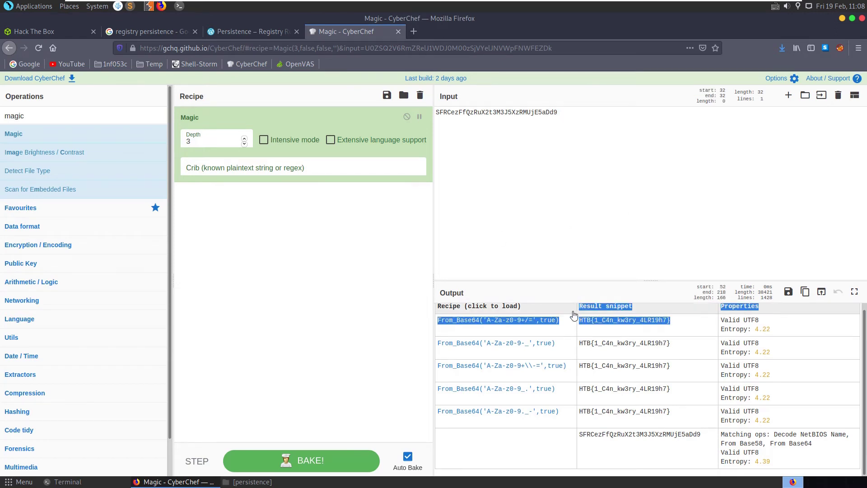
pyautogui.click(583, 224)
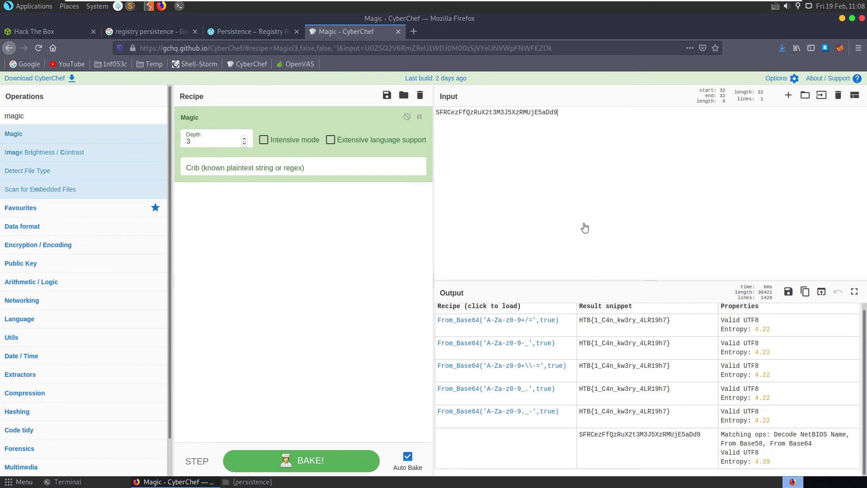
# Close CyberChef and return to the terminal, exiting regshell and clearing the screen.
pyautogui.click(398, 32)
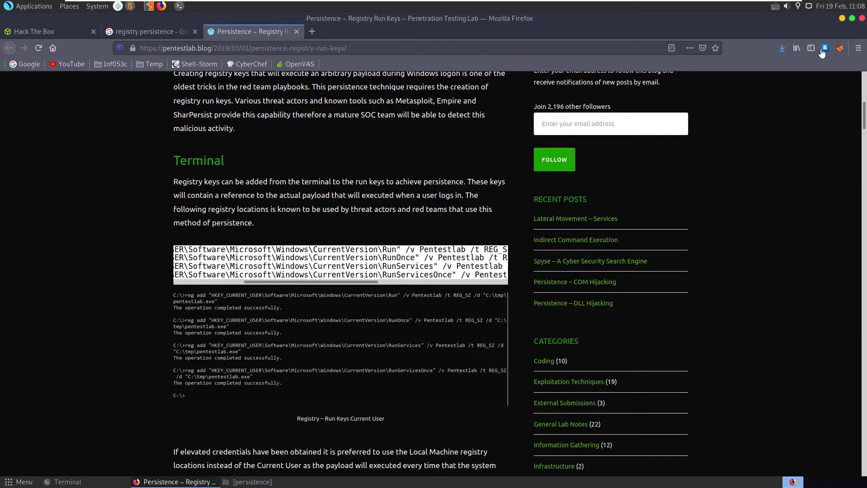
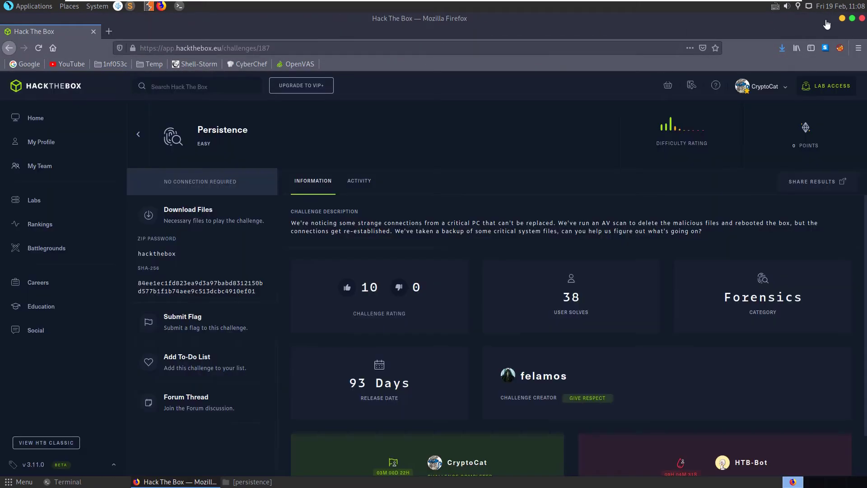
pyautogui.click(841, 19)
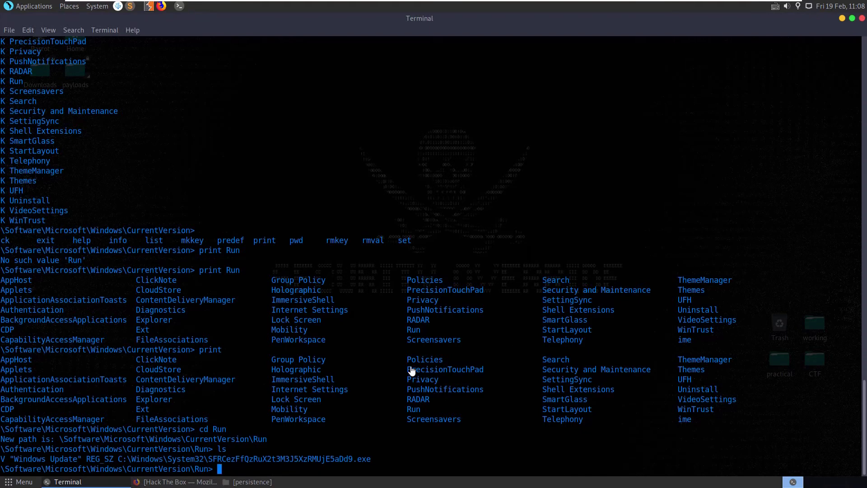
pyautogui.hotkey('ctrl', 'd')
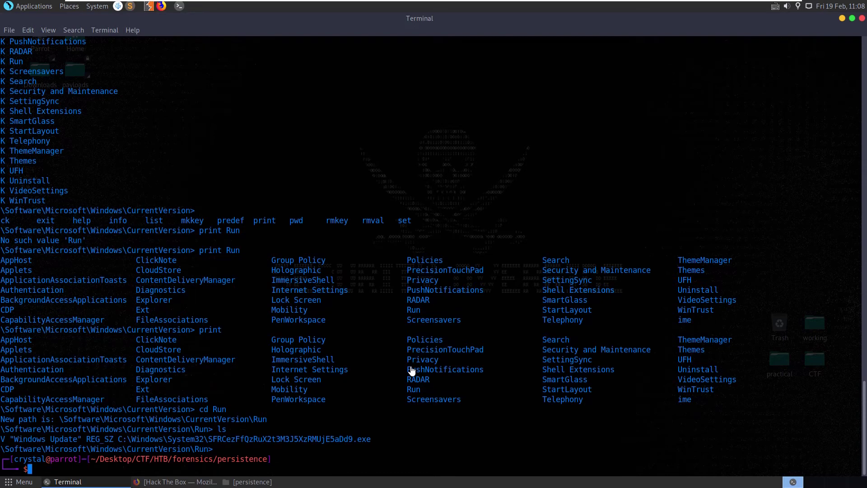
pyautogui.write('c')
pyautogui.write('lear')
pyautogui.press('Return')
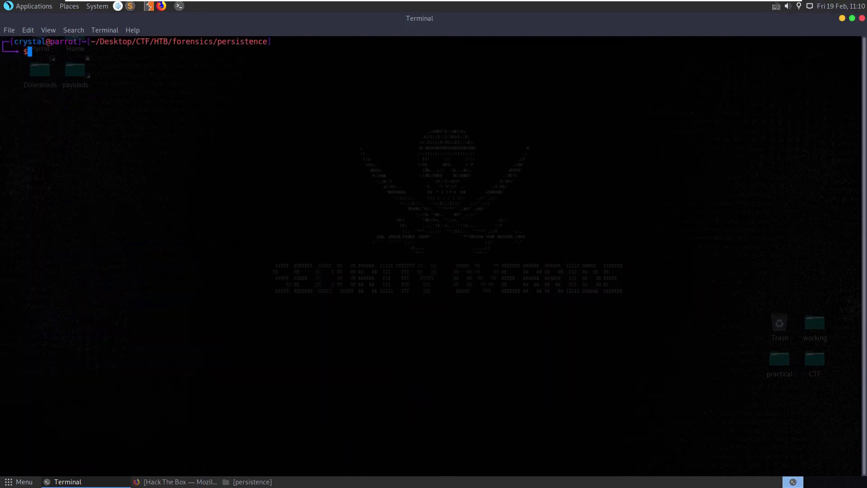
# Launch RegRipper from the terminal and start choosing a hive file.
pyautogui.write('regripper')
pyautogui.press('Return')
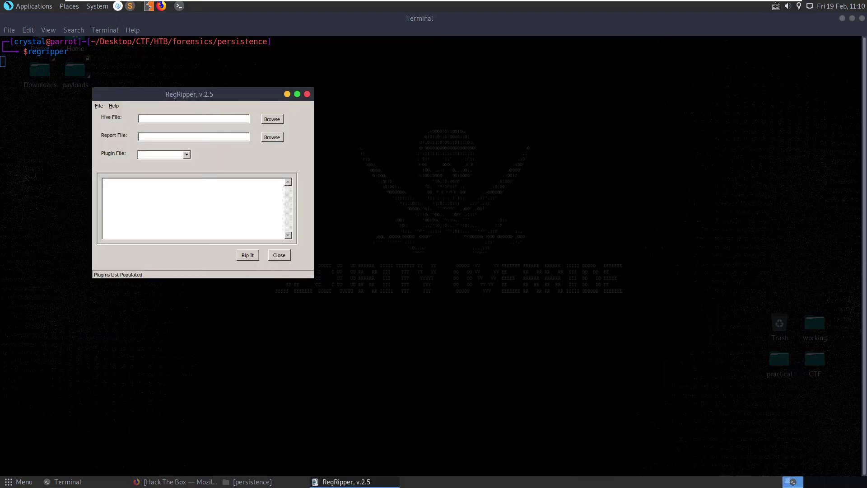
pyautogui.moveTo(190, 94); pyautogui.dragTo(256, 127)
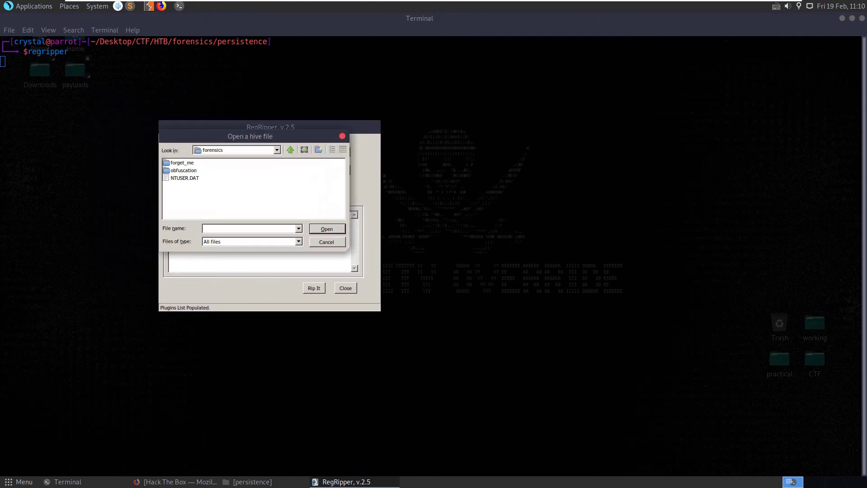
# Load the query file from CTF/HTB/forensics/persistence as the hive and name the report file "report" in the same folder.
pyautogui.click(290, 150)
pyautogui.click(290, 149)
pyautogui.click(290, 150)
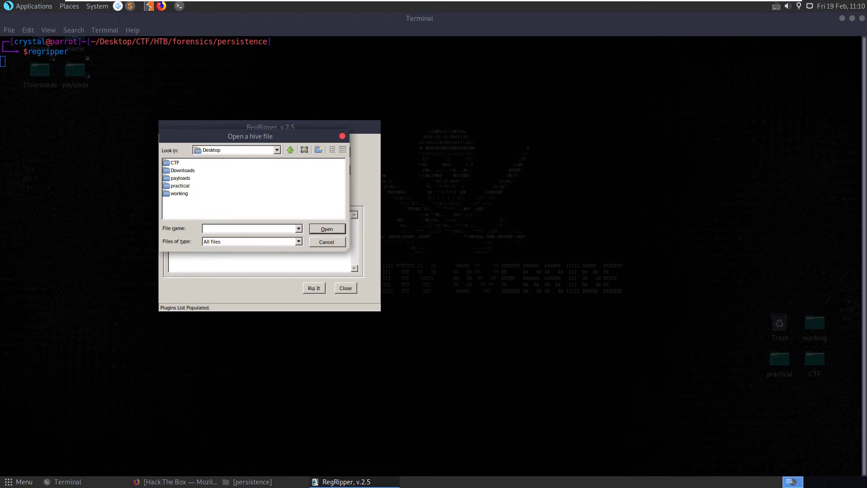
pyautogui.doubleClick(174, 162)
pyautogui.press('Down')
pyautogui.press('Return')
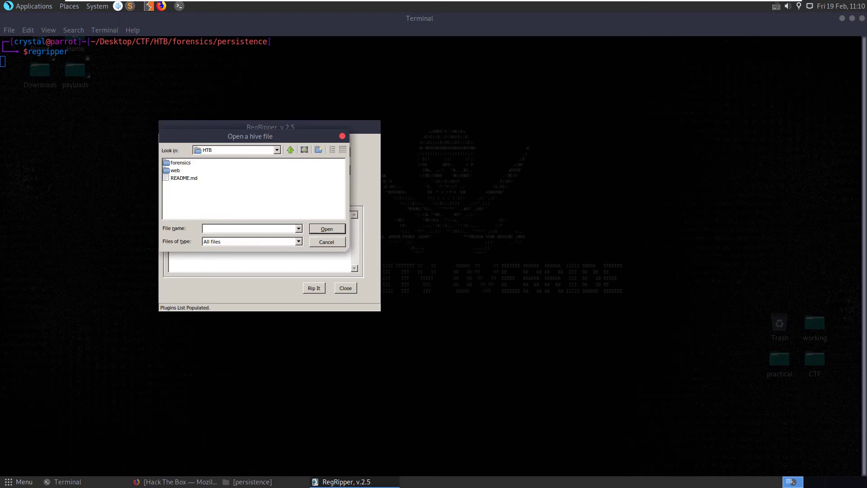
pyautogui.press('Down')
pyautogui.press('Return')
pyautogui.press('Down')
pyautogui.press('Return')
pyautogui.press('Down')
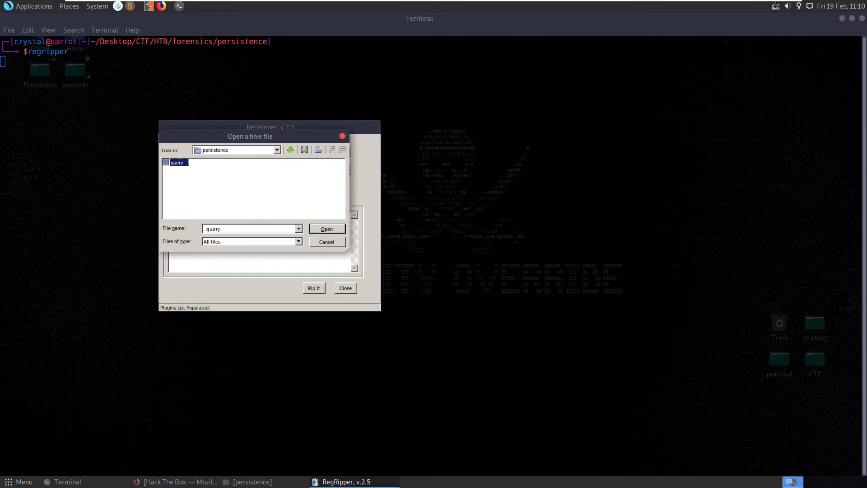
pyautogui.press('Return')
pyautogui.press('Return')
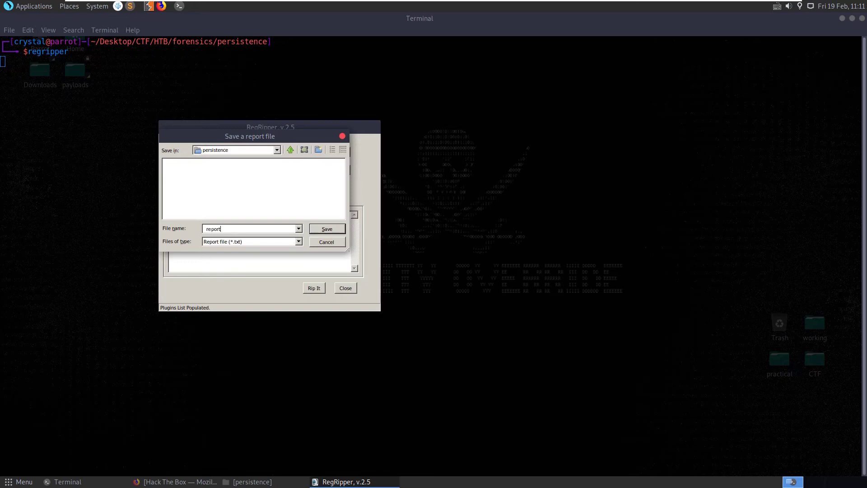
pyautogui.press('Return')
# Rip the hive with the "all" plugin file and close RegRipper.
pyautogui.click(253, 187)
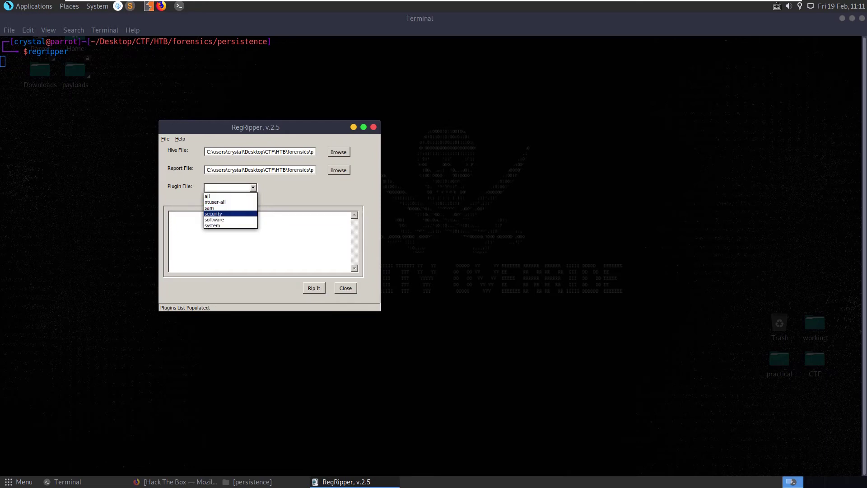
pyautogui.press('Up')
pyautogui.press('Up')
pyautogui.press('Up')
pyautogui.press('Return')
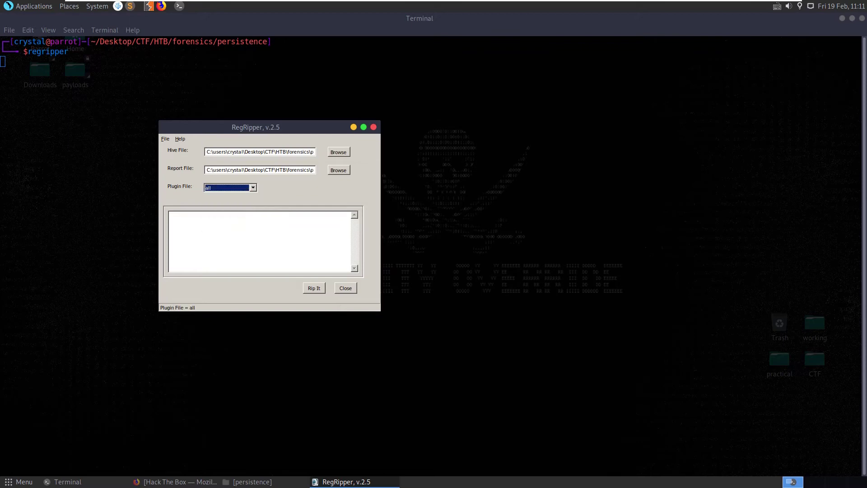
pyautogui.click(314, 288)
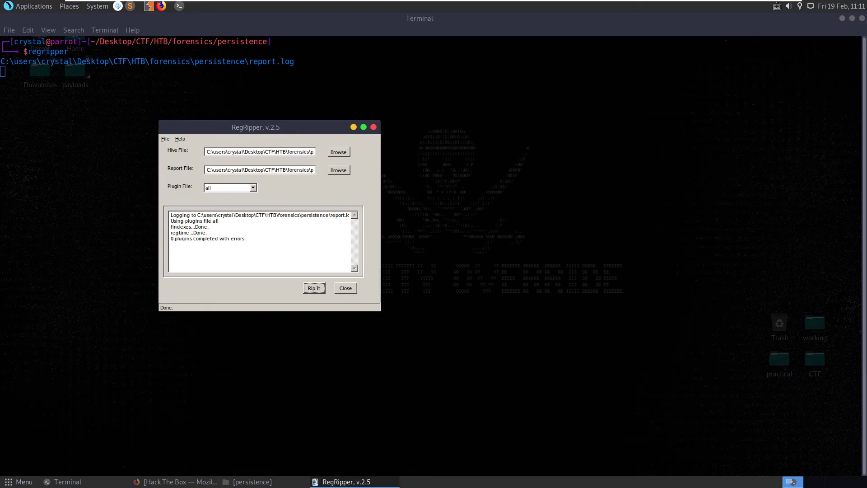
pyautogui.hotkey('alt', 'F4')
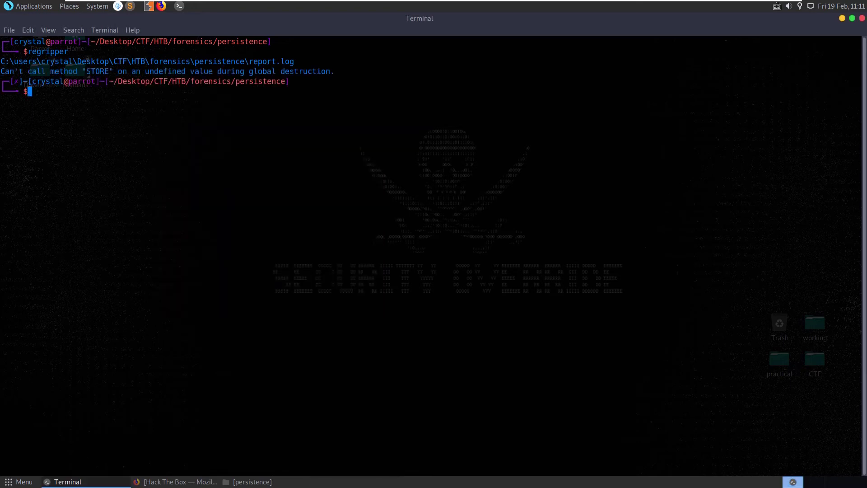
# List the persistence folder's files and open report.txt in Sublime Text from the terminal.
pyautogui.write('ls')
pyautogui.press('Return')
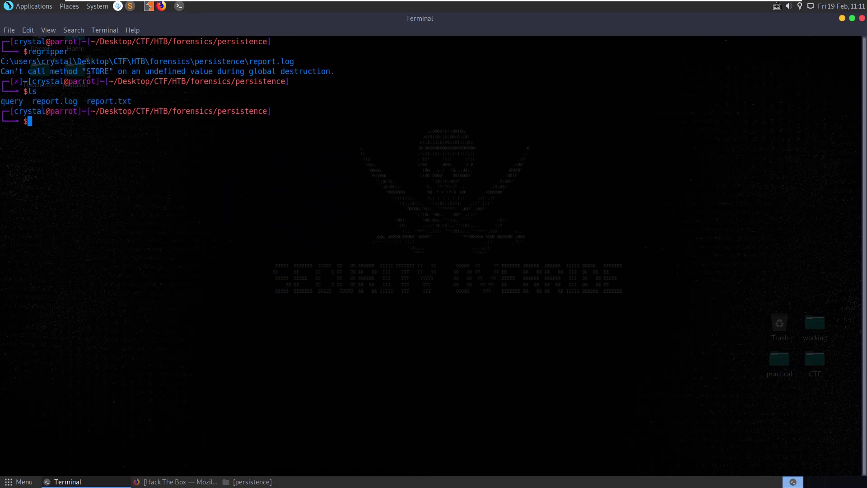
pyautogui.write('subl report.txt')
pyautogui.press('Return')
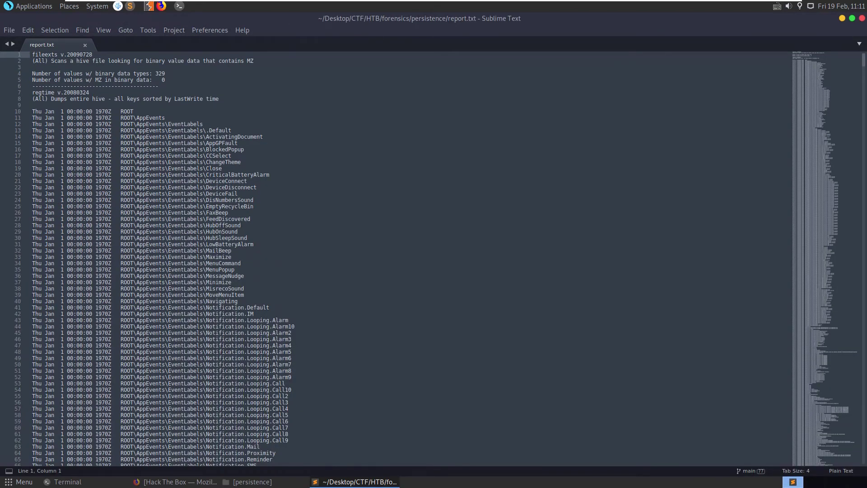
# Examine the fileexts and regtime plugin descriptions and the dumped registry key listing in report.txt, and close the editor.
pyautogui.moveTo(32, 92); pyautogui.dragTo(181, 98)
pyautogui.click(180, 98)
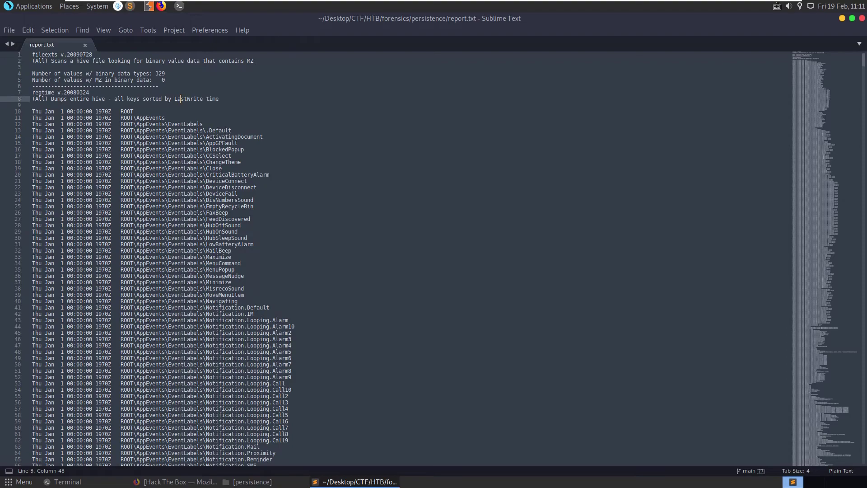
pyautogui.scroll(-12, 180, 99)
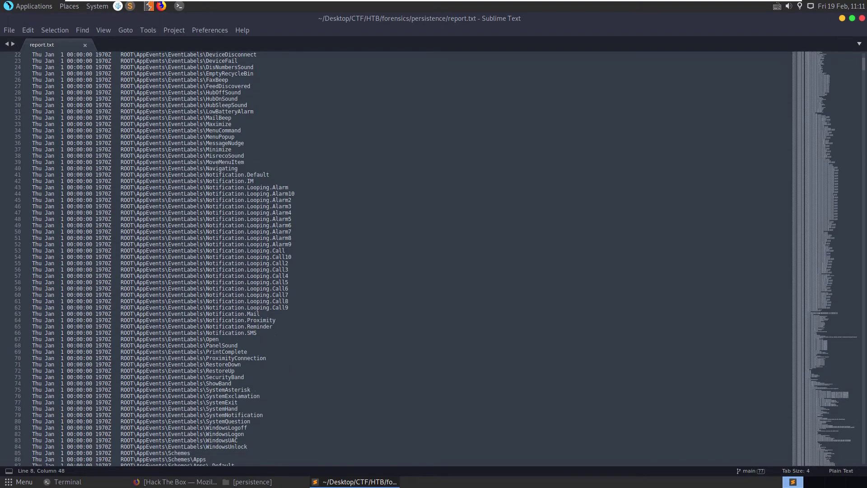
pyautogui.scroll(-20, 252, 259)
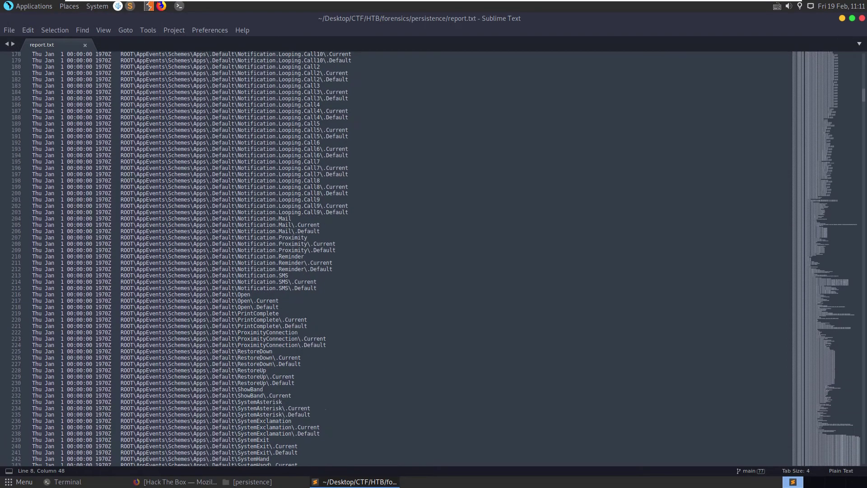
pyautogui.scroll(-20, 253, 259)
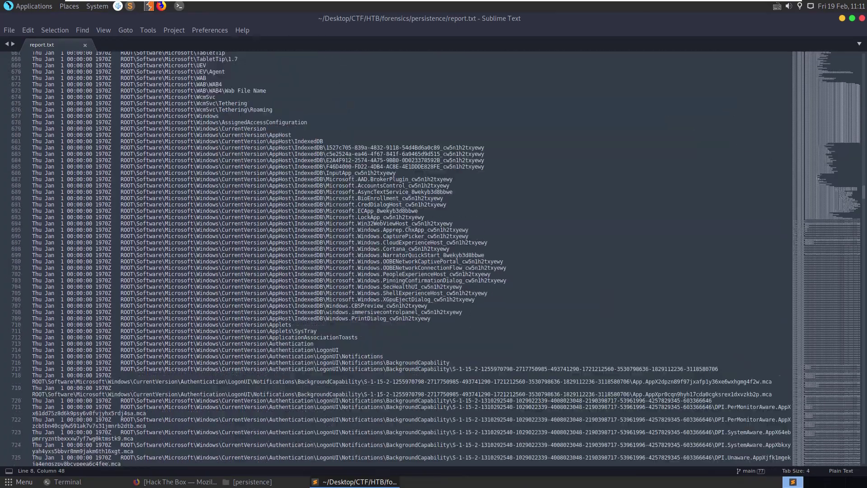
pyautogui.scroll(-7, 411, 258)
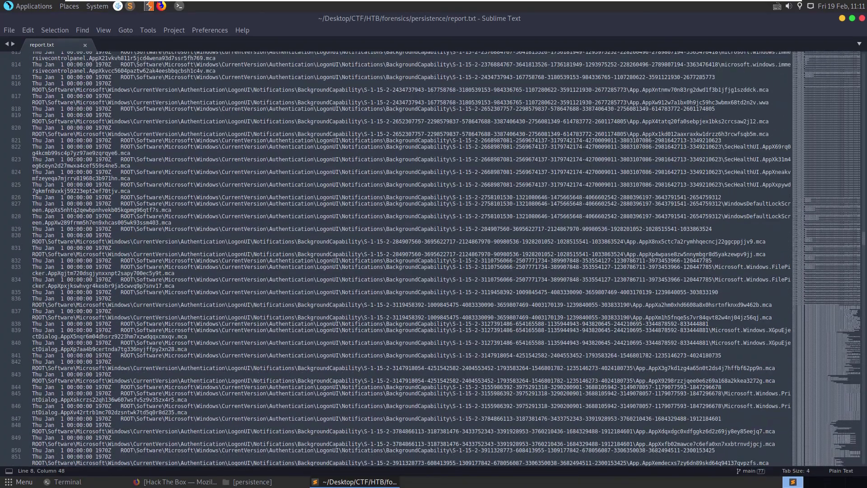
pyautogui.scroll(-20, 411, 258)
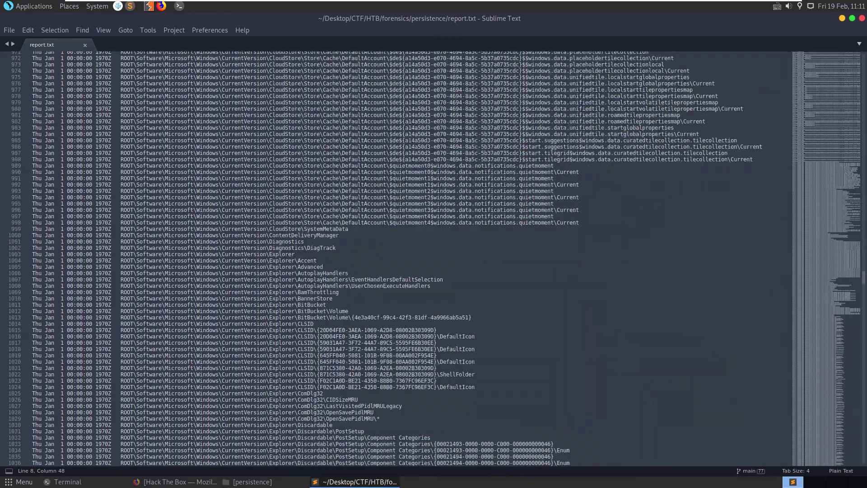
pyautogui.scroll(-20, 411, 257)
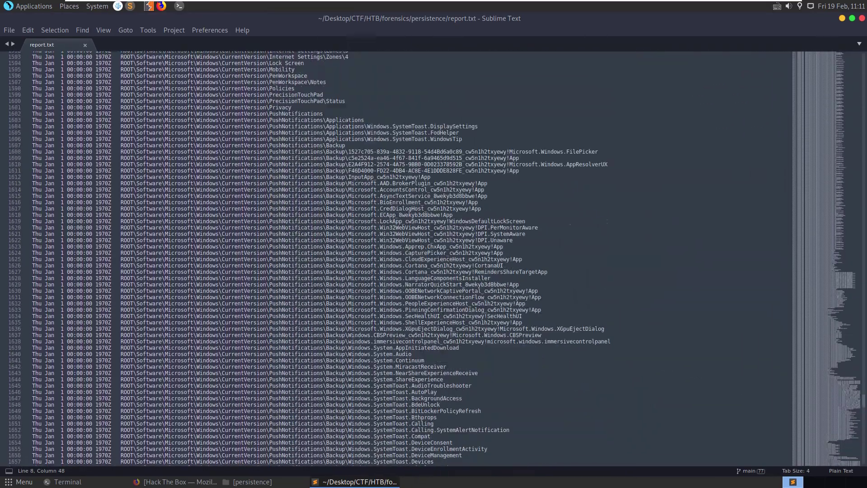
pyautogui.scroll(-5, 411, 257)
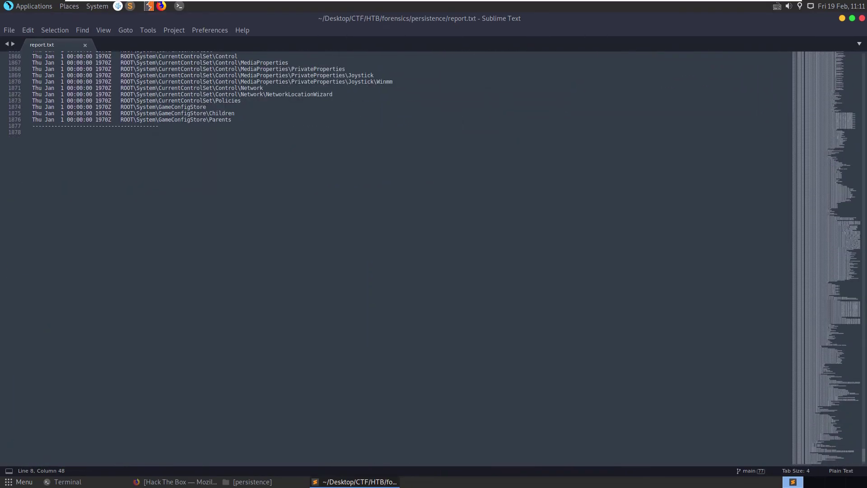
pyautogui.scroll(20, 411, 258)
pyautogui.scroll(-20, 411, 257)
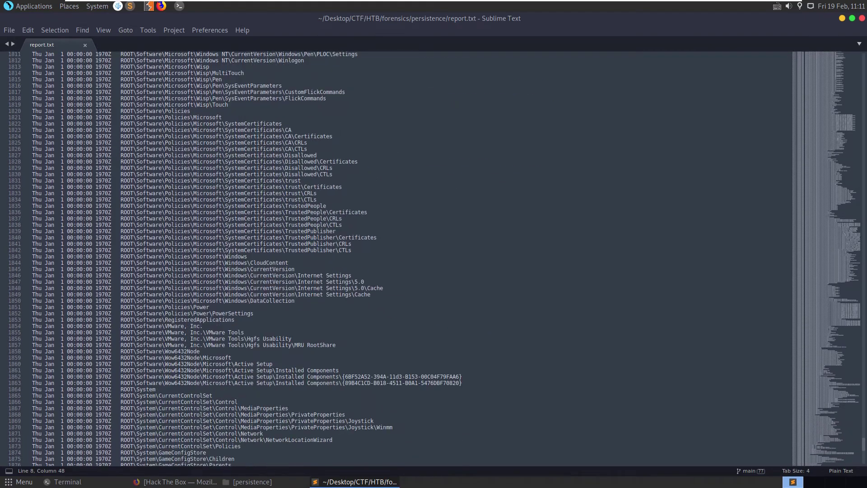
pyautogui.scroll(-5, 411, 257)
pyautogui.scroll(20, 411, 258)
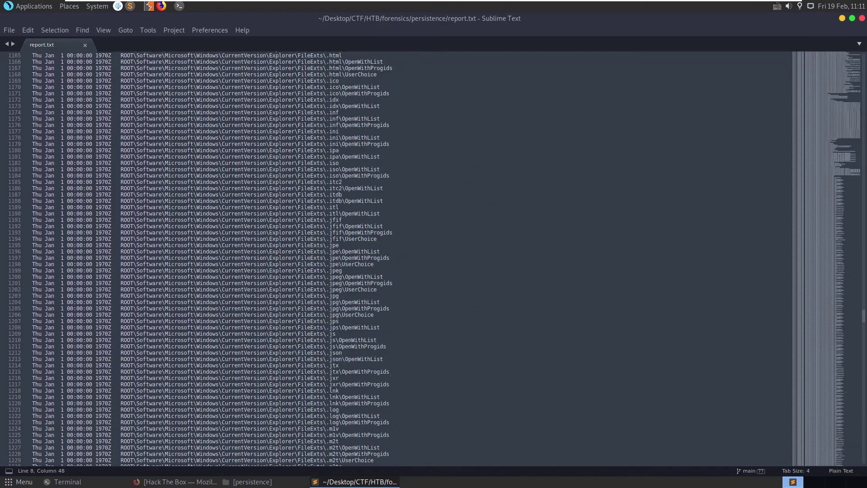
pyautogui.scroll(20, 411, 257)
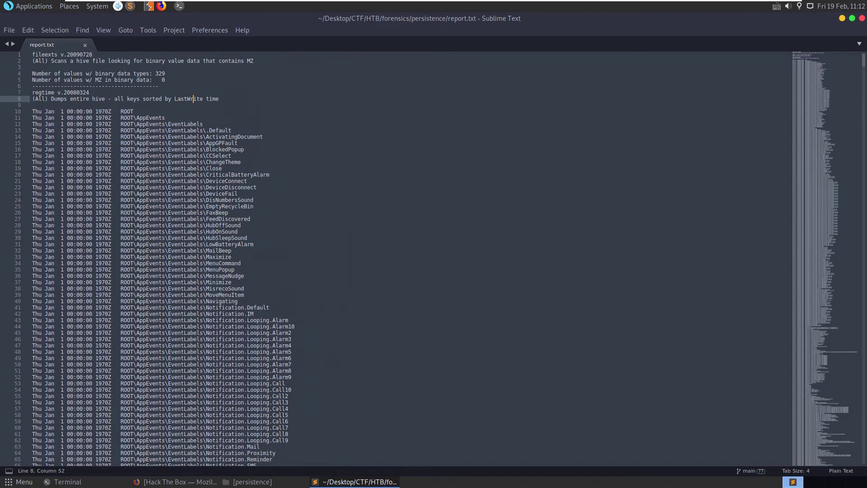
pyautogui.moveTo(219, 99); pyautogui.dragTo(41, 93)
pyautogui.moveTo(253, 61); pyautogui.dragTo(35, 61)
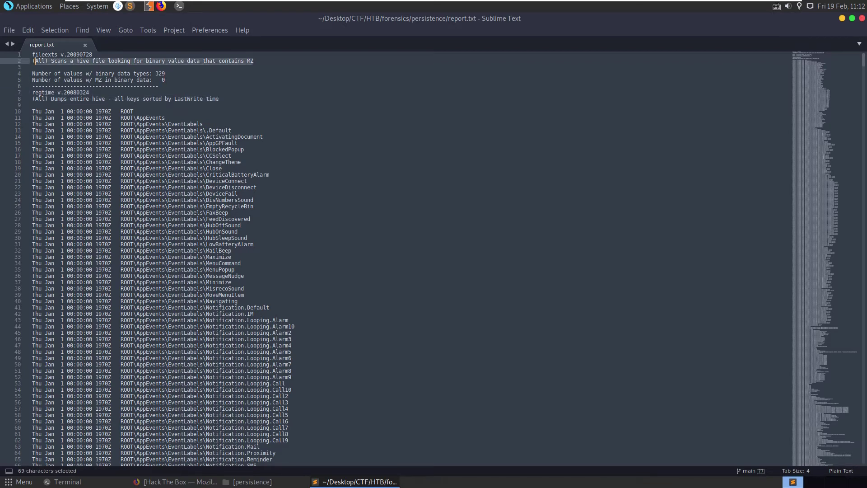
pyautogui.click(32, 67)
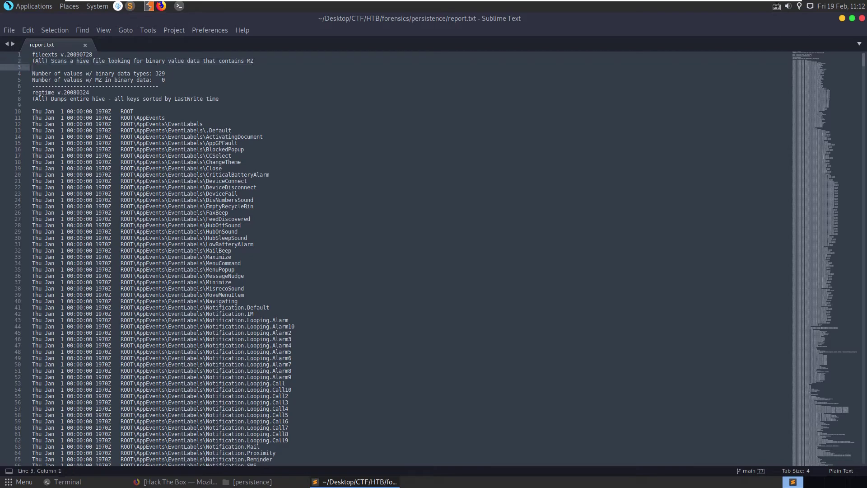
pyautogui.hotkey('ctrl', 'q')
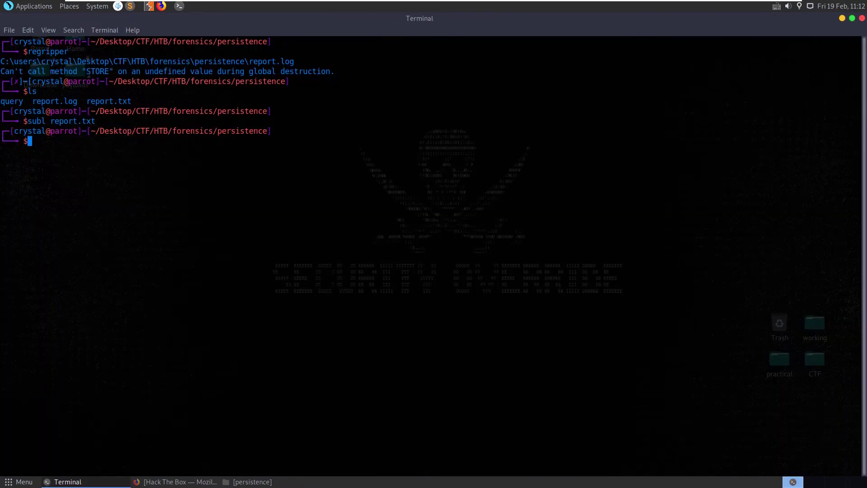
# Relaunch RegRipper from the terminal and load the query file in the persistence folder as the hive.
pyautogui.press('Up')
pyautogui.press('Up')
pyautogui.press('Up')
pyautogui.click(273, 118)
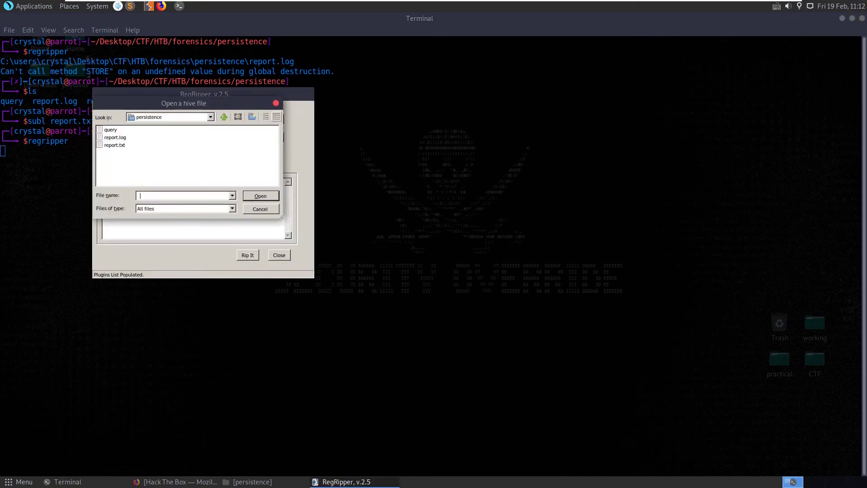
pyautogui.click(224, 116)
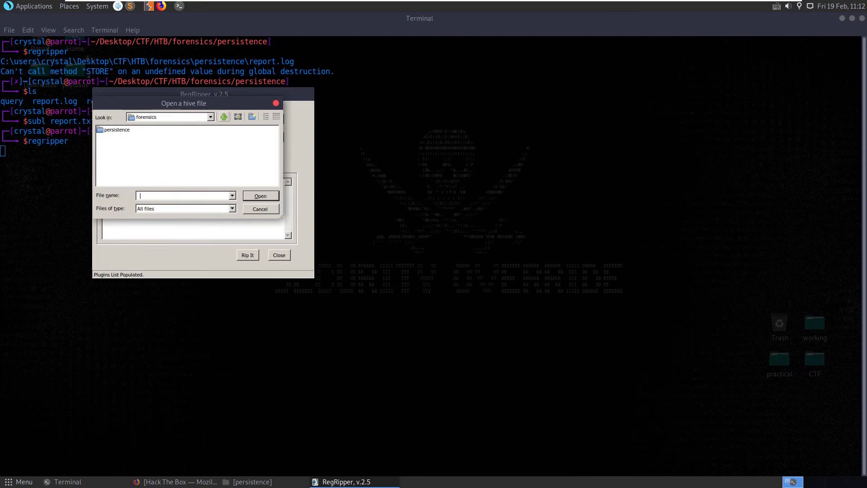
pyautogui.doubleClick(117, 129)
pyautogui.doubleClick(108, 130)
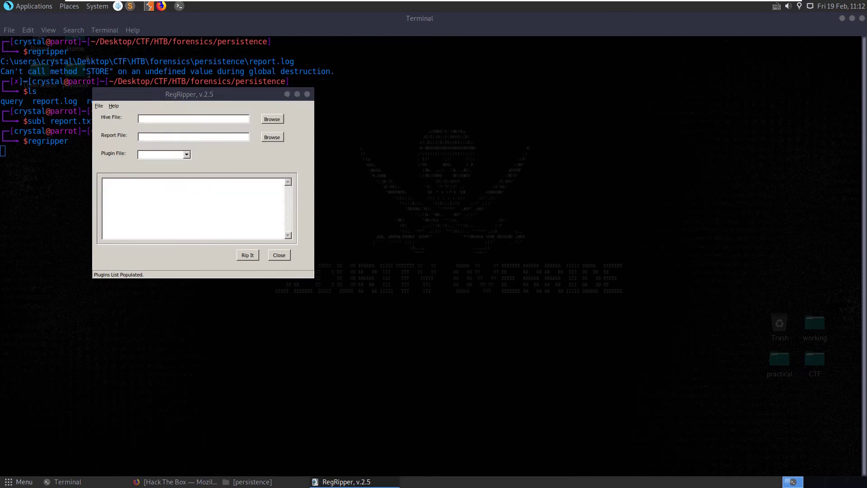
# Choose the existing report.txt in the persistence folder as the report file.
pyautogui.click(272, 137)
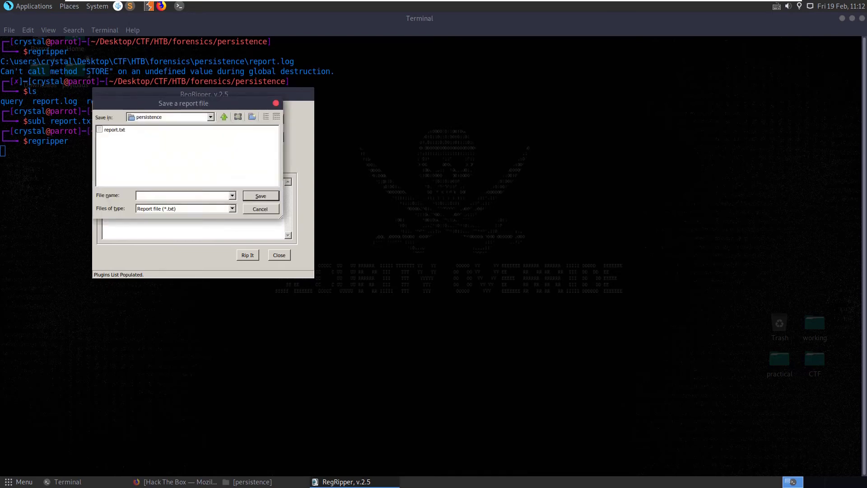
pyautogui.doubleClick(115, 130)
pyautogui.click(419, 257)
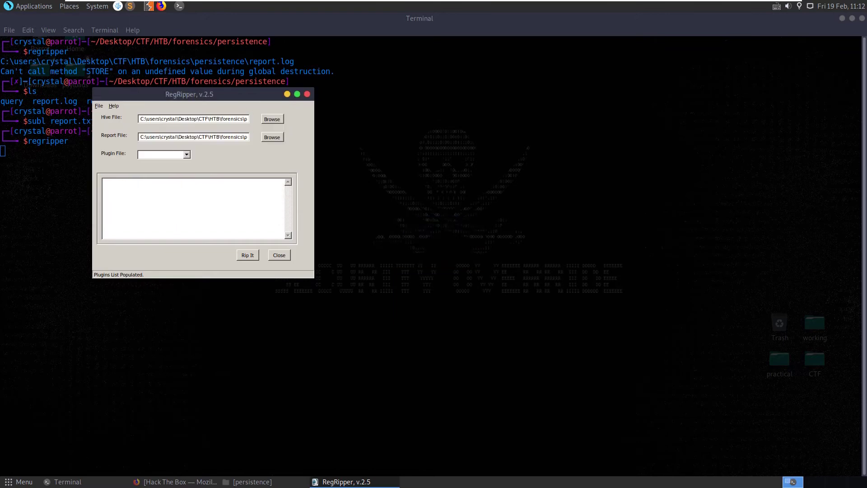
# Rip the hive with the "ntuser-all" plugin file.
pyautogui.click(186, 154)
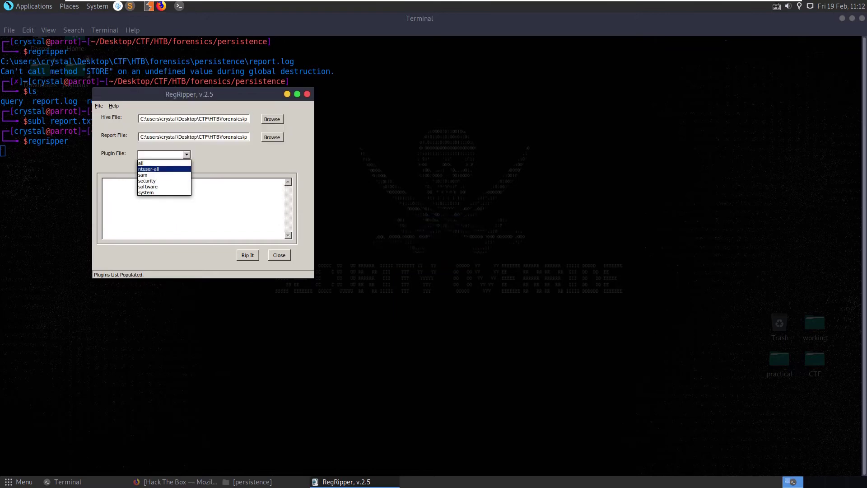
pyautogui.press('Return')
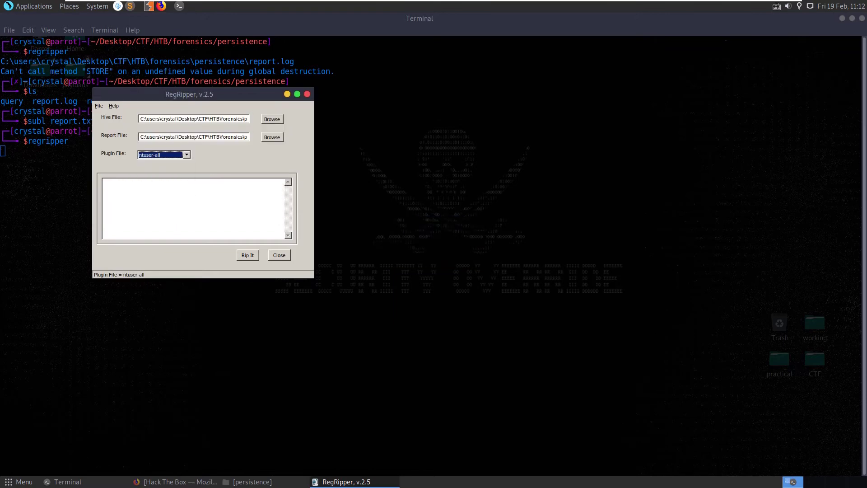
pyautogui.click(247, 254)
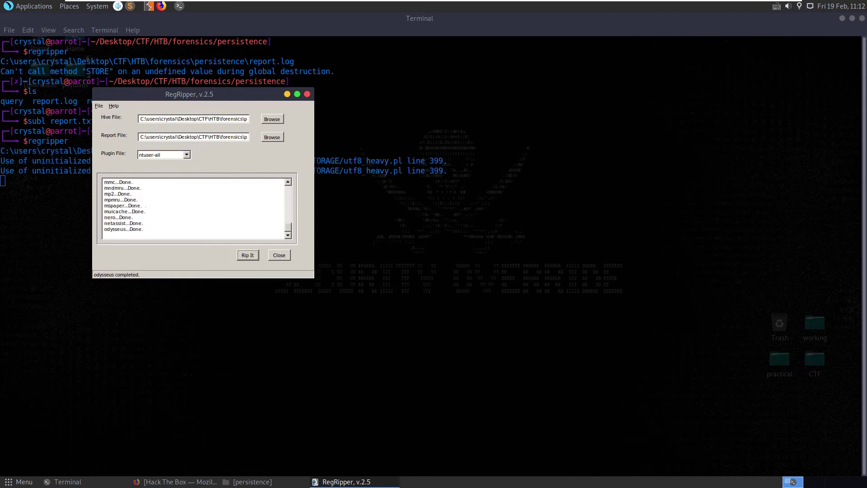
pyautogui.click(175, 481)
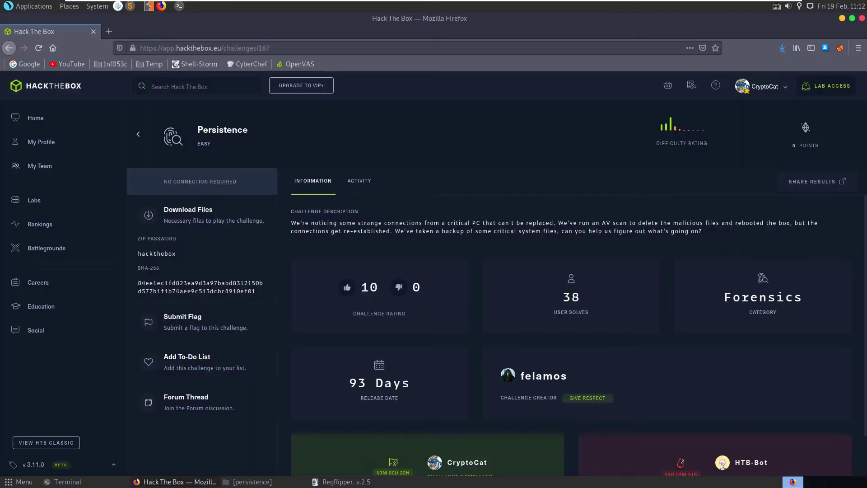
pyautogui.click(175, 481)
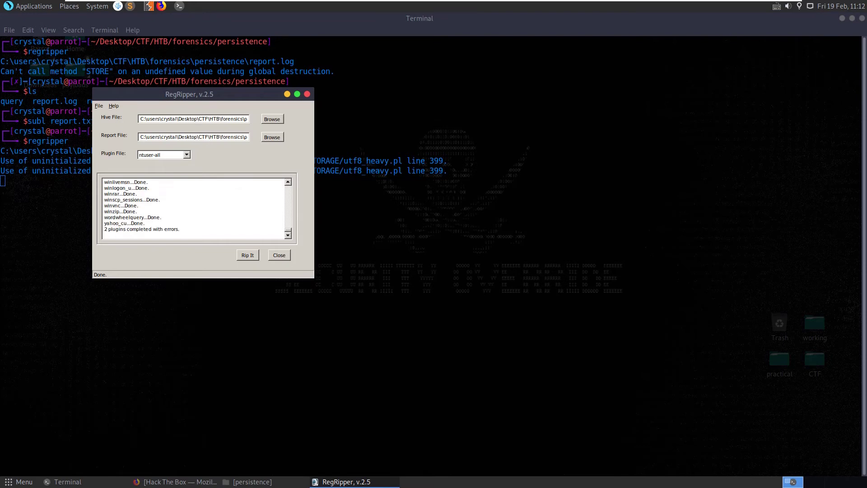
# Review the ntuser-all plugin completion log in RegRipper, including its error summary, and close RegRipper.
pyautogui.moveTo(181, 229); pyautogui.dragTo(104, 229)
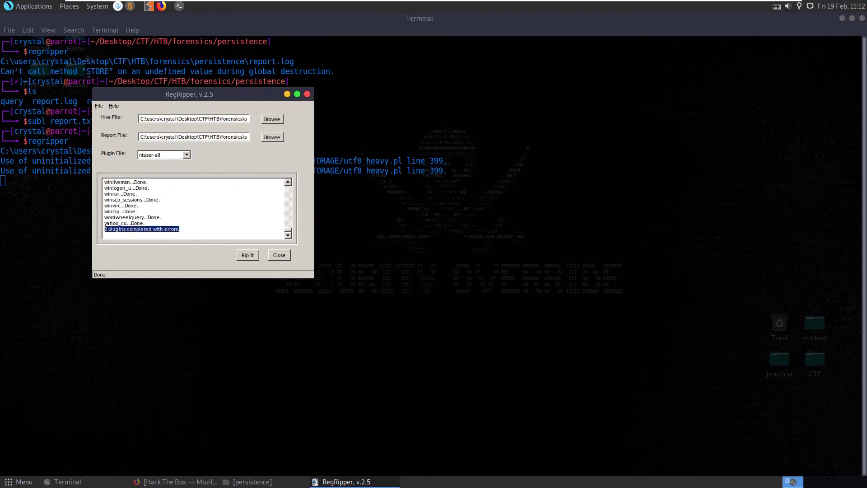
pyautogui.click(144, 223)
pyautogui.scroll(20, 144, 224)
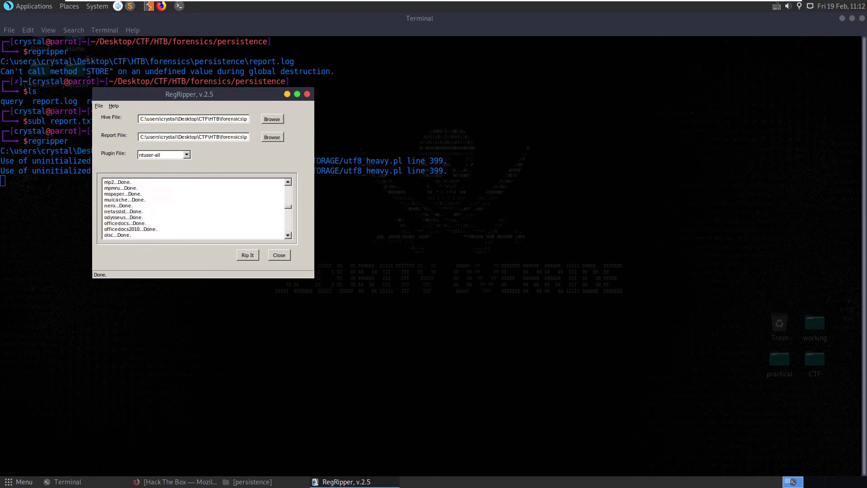
pyautogui.hotkey('alt', 'F4')
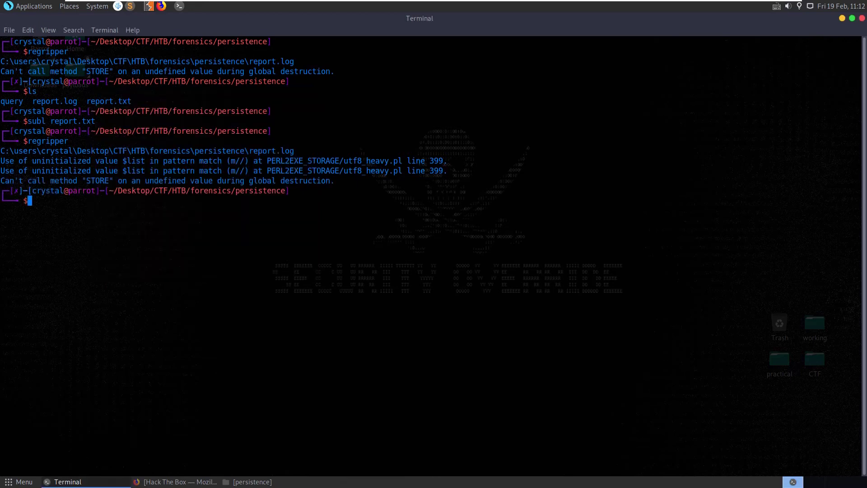
# Open report.txt from the persistence folder in Sublime Text using the terminal.
pyautogui.write('subl rep')
pyautogui.press('Tab')
pyautogui.write('txt')
pyautogui.press('Return')
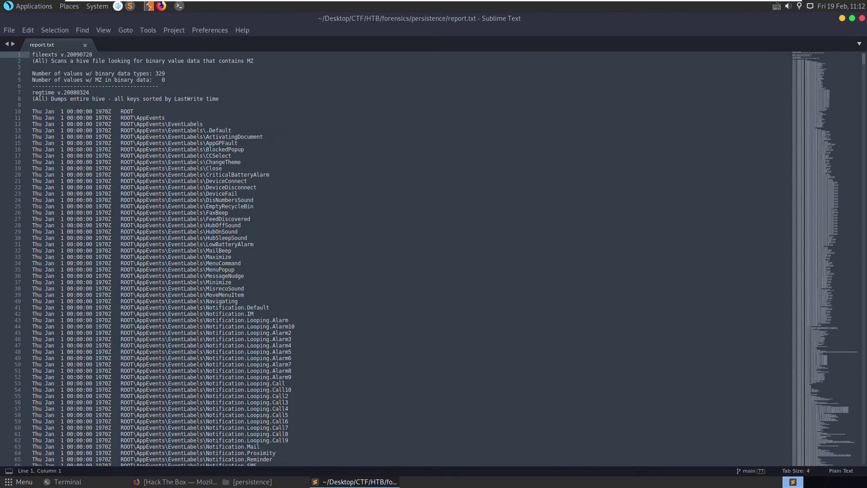
# Look past the regtime key listing in report.txt and read the first NTUSER.DAT plugin results, from acmru to the Clampi checks.
pyautogui.scroll(-2, 397, 258)
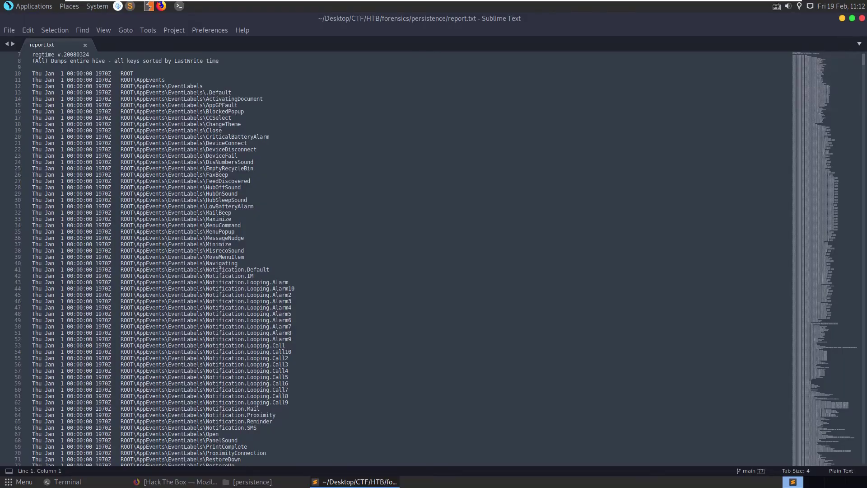
pyautogui.scroll(-20, 407, 258)
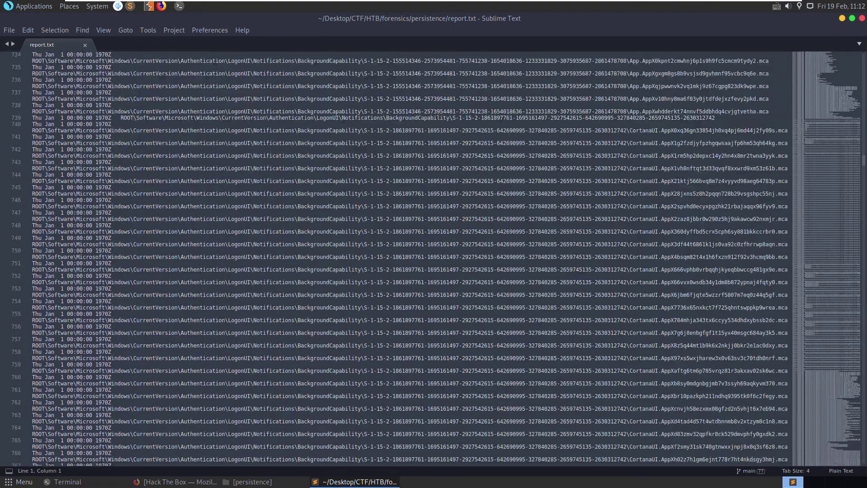
pyautogui.scroll(-20, 397, 257)
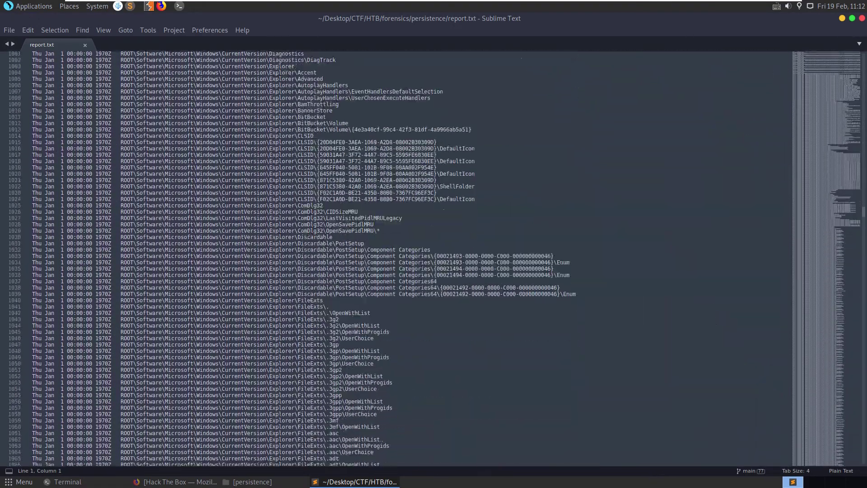
pyautogui.scroll(-20, 398, 258)
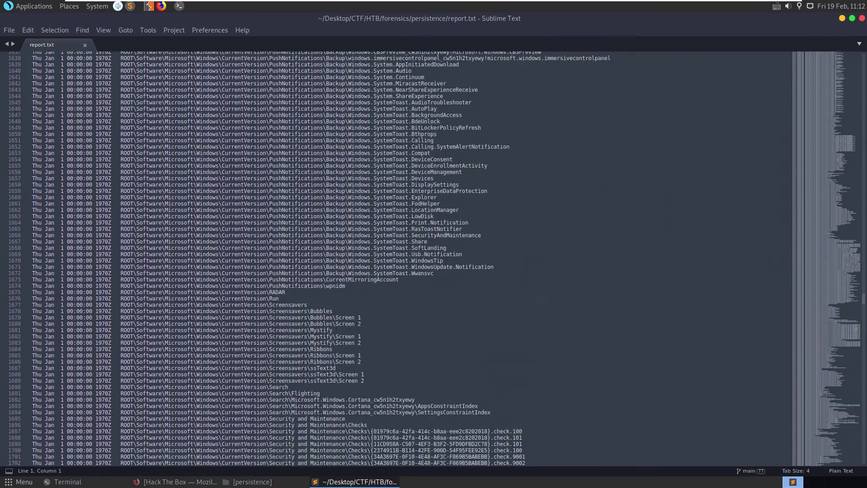
pyautogui.scroll(-20, 397, 257)
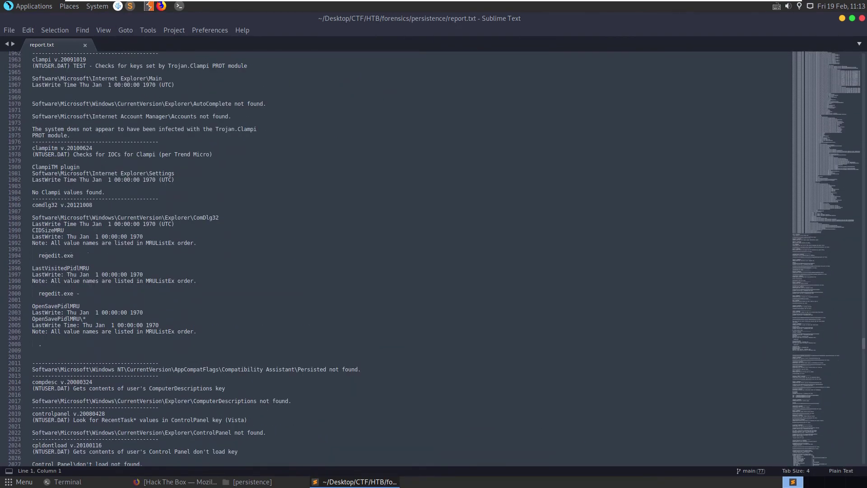
pyautogui.scroll(14, 397, 258)
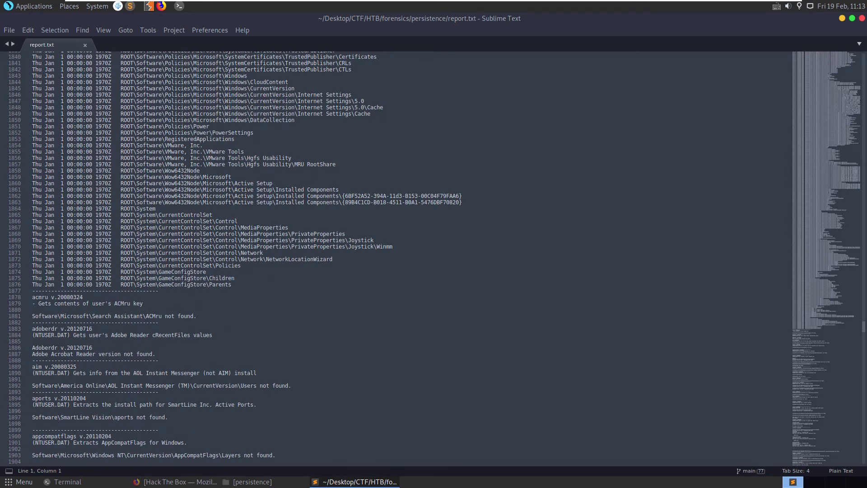
pyautogui.click(133, 353)
pyautogui.scroll(-1, 397, 257)
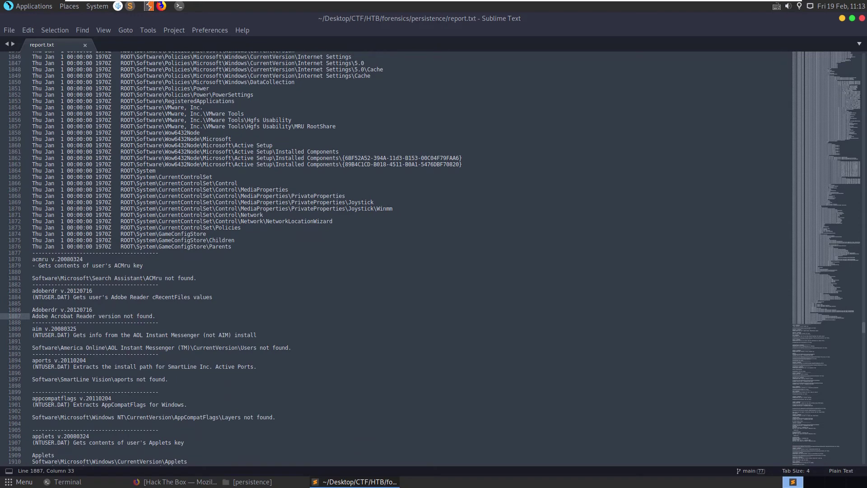
pyautogui.scroll(-4, 397, 257)
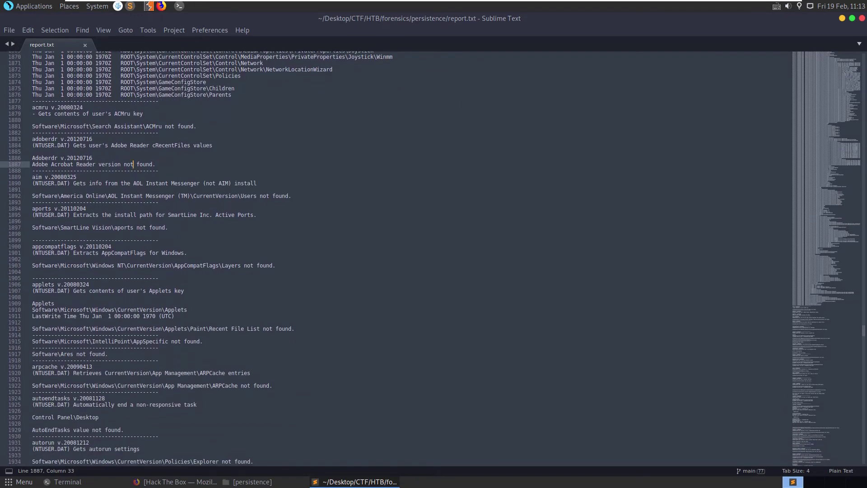
pyautogui.scroll(-3, 398, 257)
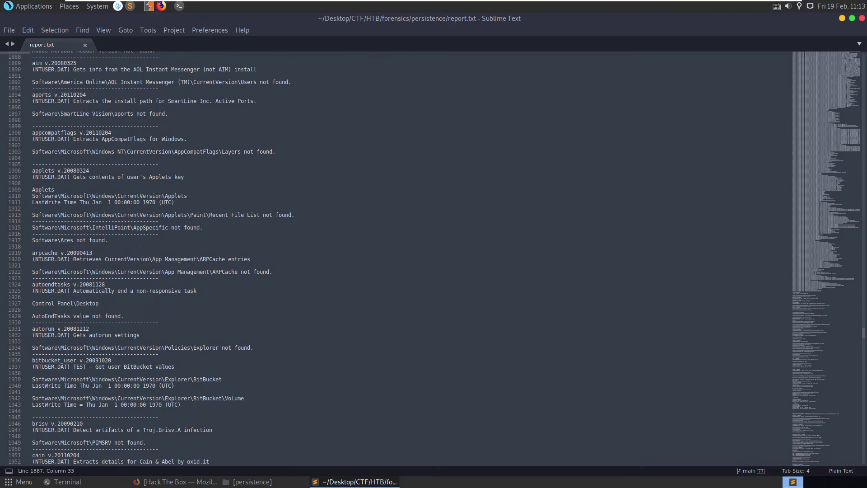
pyautogui.scroll(-6, 397, 257)
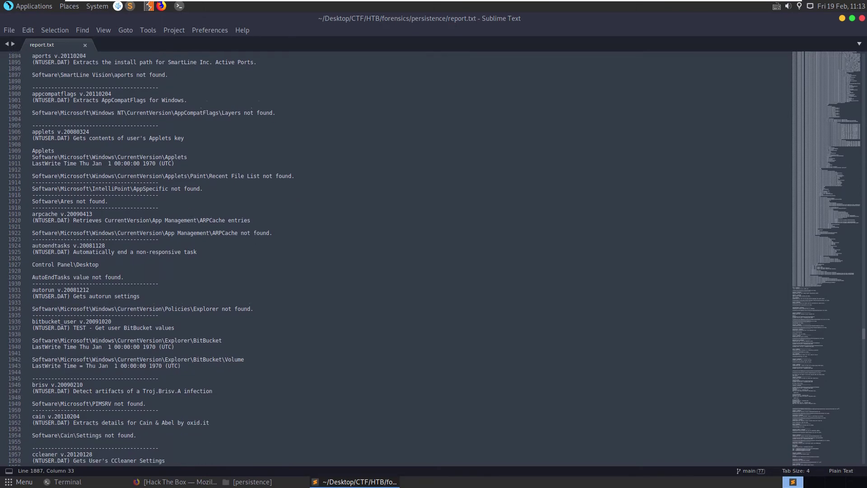
pyautogui.scroll(-4, 397, 257)
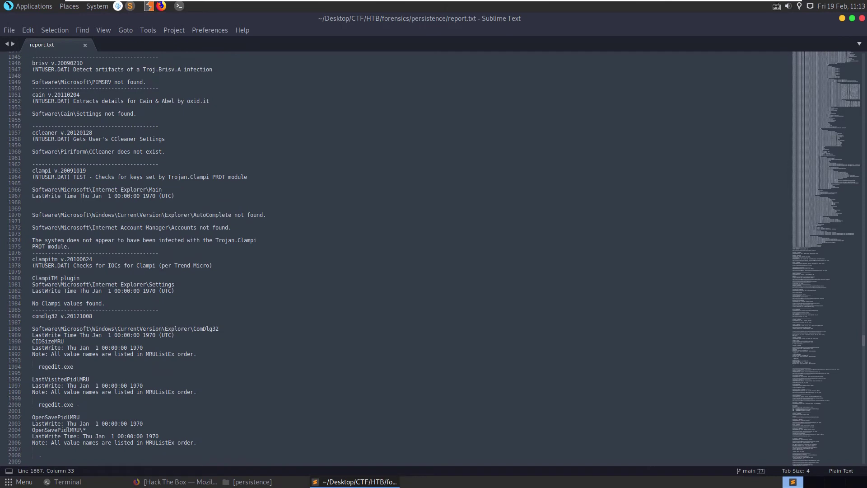
# Examine the clampitm indicator check, the environment paths, and the plugin results through the ie_settings section.
pyautogui.moveTo(174, 285); pyautogui.dragTo(32, 291)
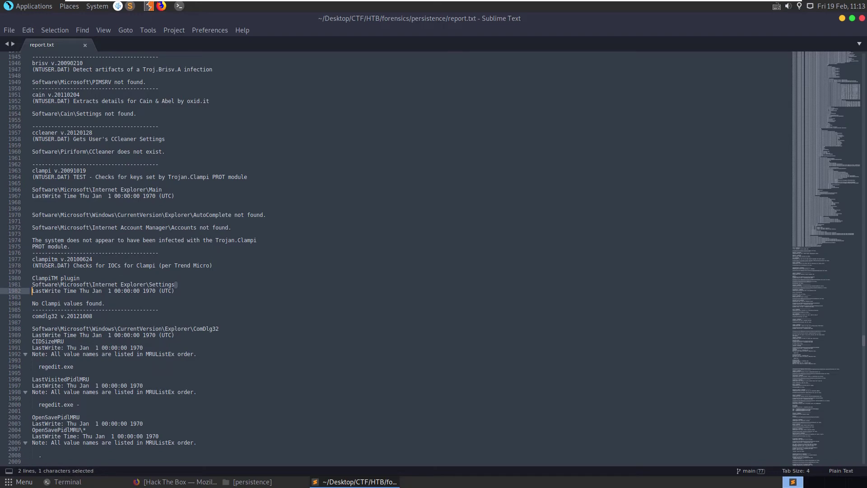
pyautogui.moveTo(106, 265); pyautogui.dragTo(160, 265)
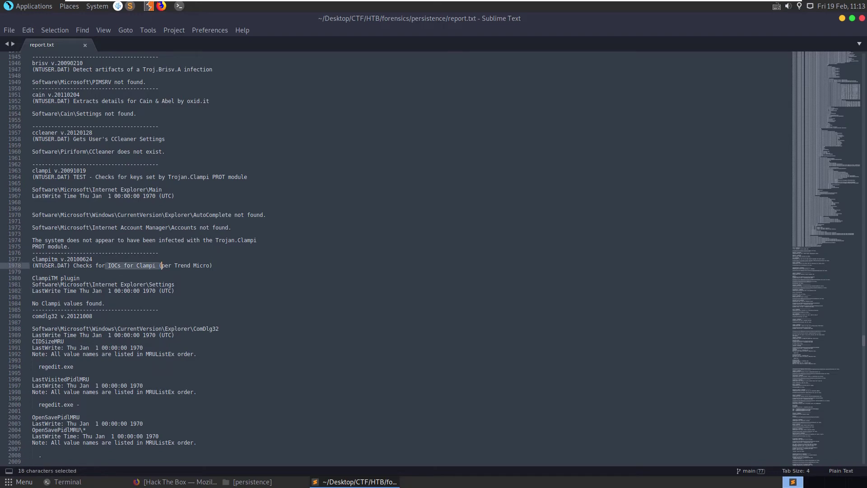
pyautogui.scroll(-2, 161, 265)
pyautogui.scroll(-1, 161, 152)
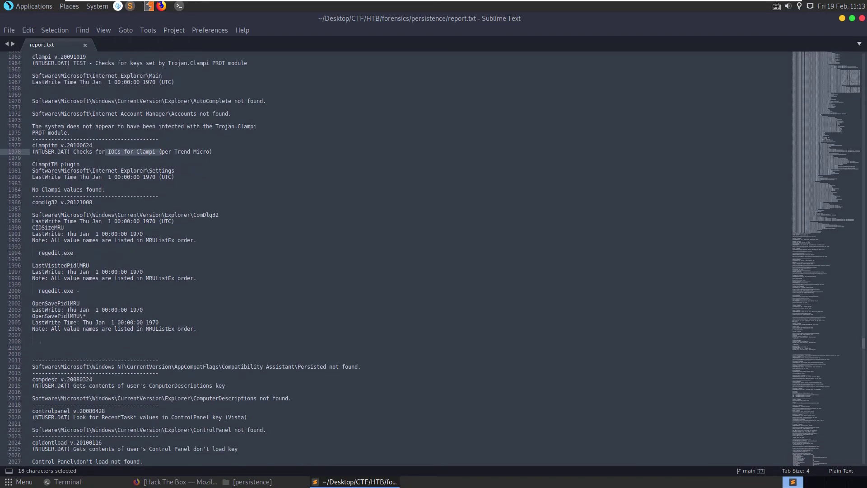
pyautogui.scroll(-3, 161, 151)
pyautogui.scroll(-5, 161, 152)
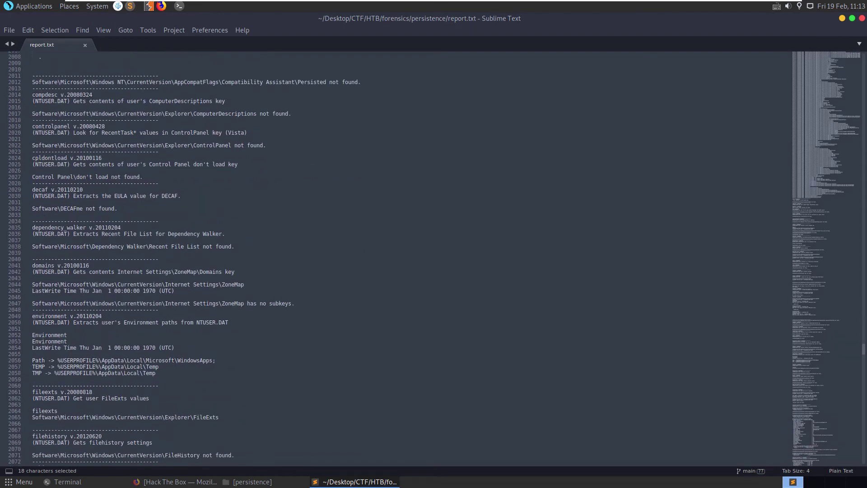
pyautogui.scroll(-2, 162, 152)
pyautogui.moveTo(155, 297); pyautogui.dragTo(76, 297)
pyautogui.scroll(-1, 77, 296)
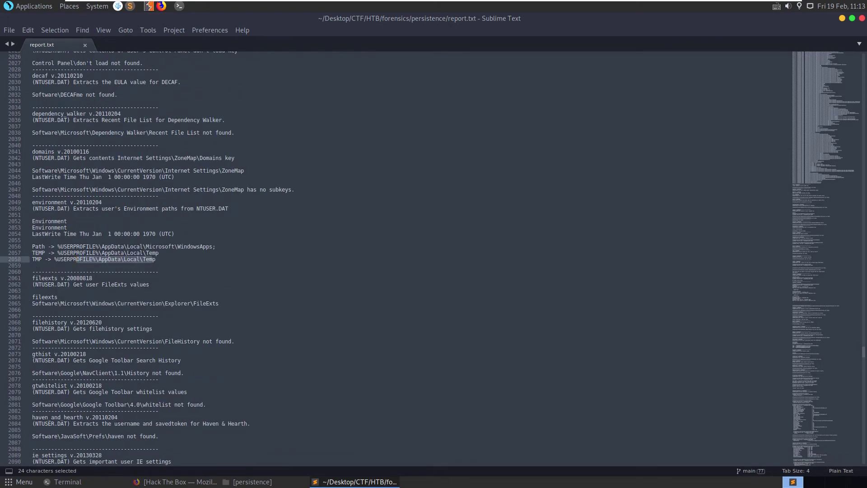
pyautogui.scroll(-7, 76, 297)
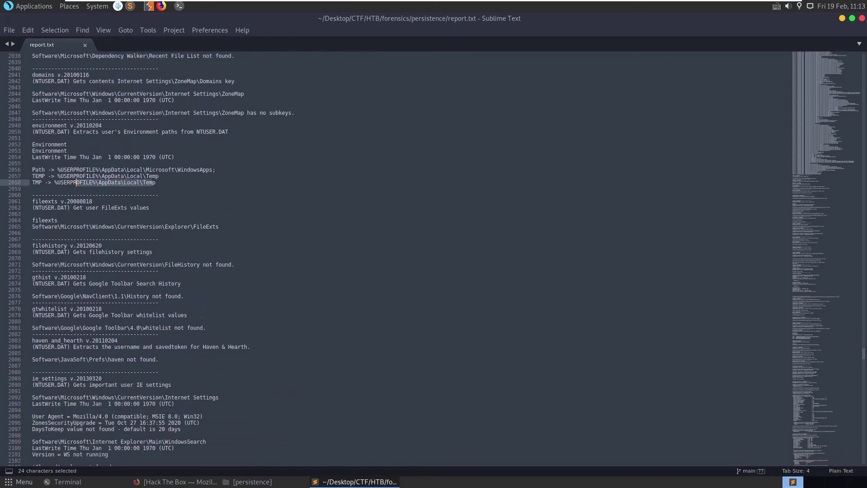
pyautogui.click(181, 259)
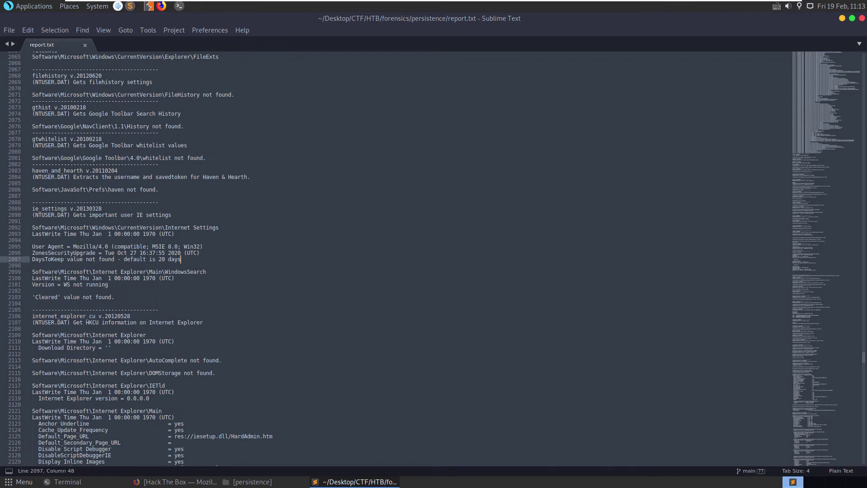
# Search the report for "persistence" and clear the search term.
pyautogui.hotkey('ctrl', 'f')
pyautogui.write('persistence')
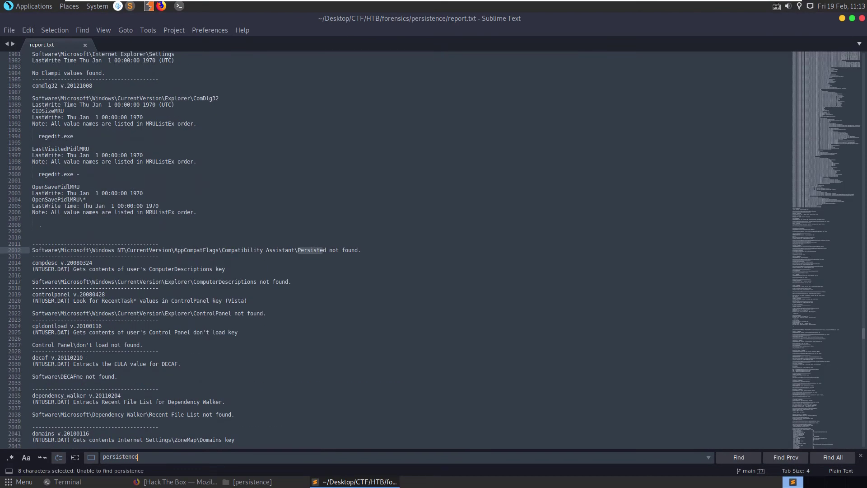
pyautogui.press('BackSpace')
pyautogui.press('BackSpace')
pyautogui.press('BackSpace')
pyautogui.press('BackSpace')
pyautogui.press('BackSpace')
pyautogui.press('BackSpace')
pyautogui.press('BackSpace')
pyautogui.press('BackSpace')
pyautogui.press('BackSpace')
pyautogui.press('BackSpace')
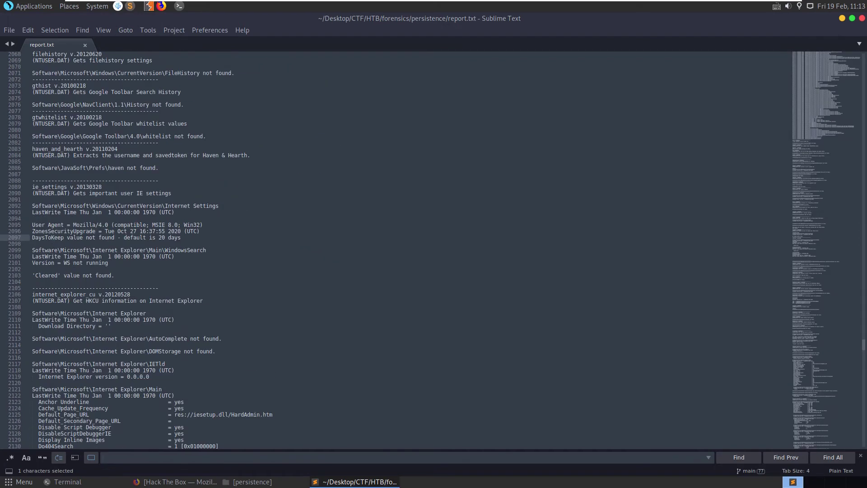
# Search the report for "runonce" and go through the matches to the user_run autostart section.
pyautogui.write('r')
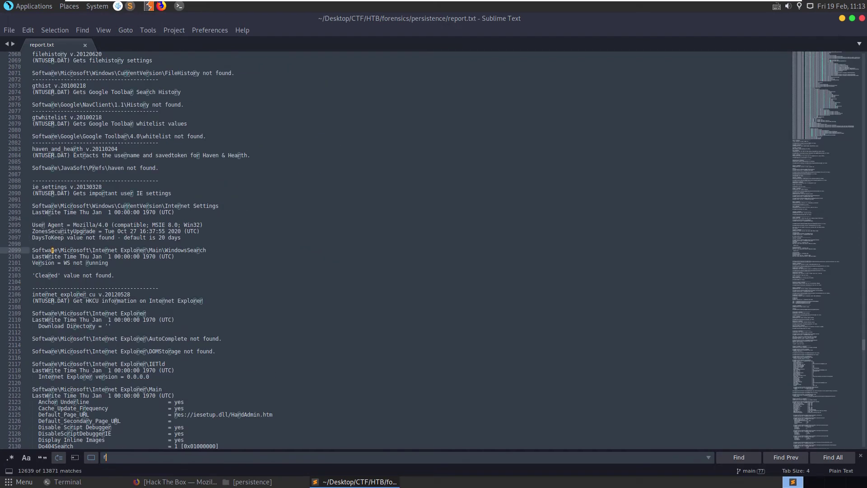
pyautogui.write('unonce')
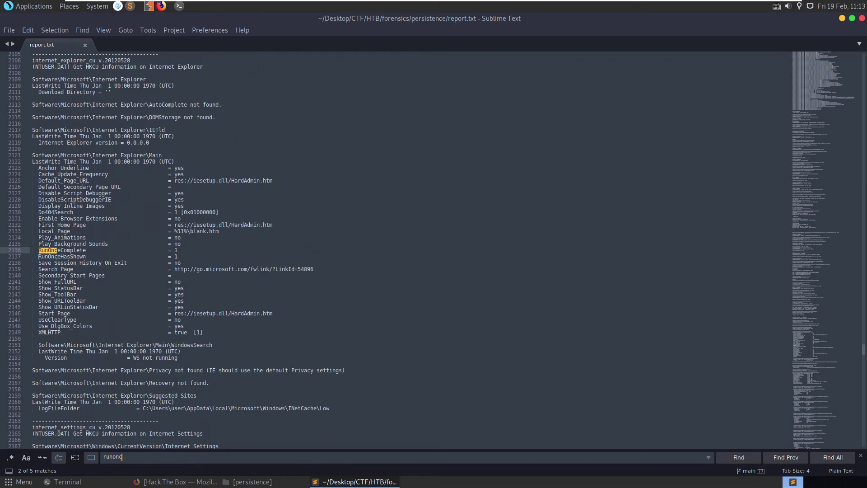
pyautogui.press('Return')
pyautogui.press('Return')
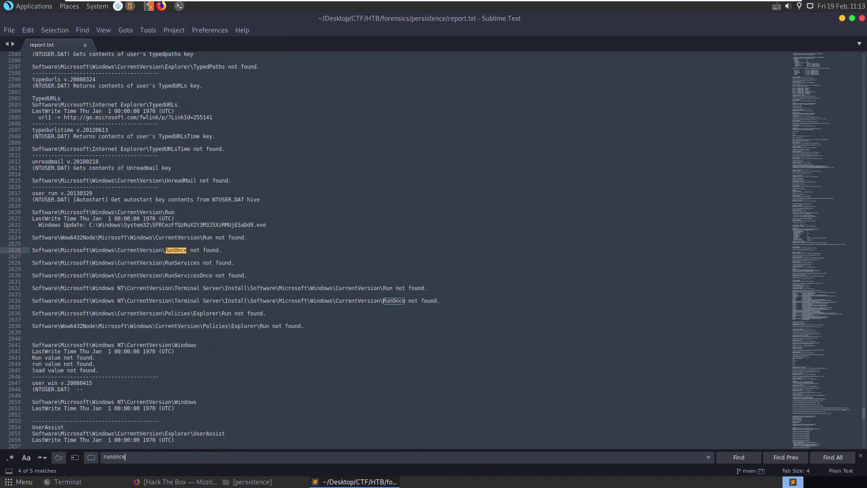
# Examine the Run key's Windows Update entry and its encoded executable name, and look over the UserAssist and following plugin results.
pyautogui.doubleClick(207, 237)
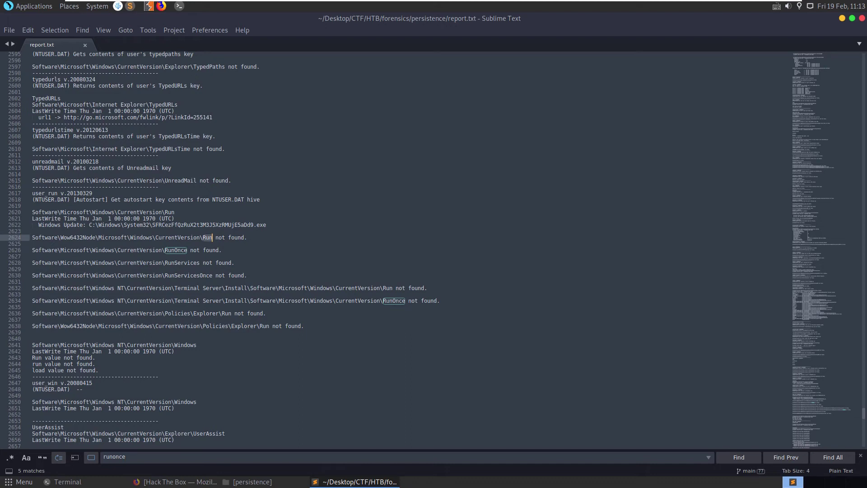
pyautogui.moveTo(269, 225); pyautogui.dragTo(32, 212)
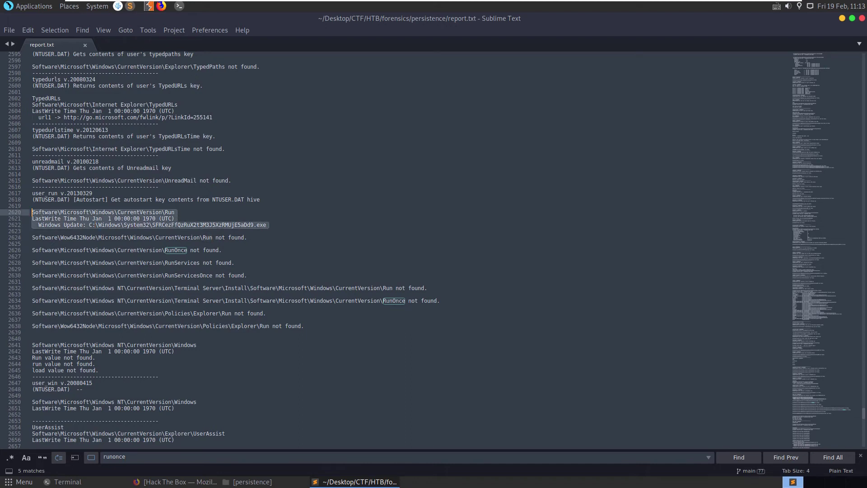
pyautogui.doubleClick(197, 225)
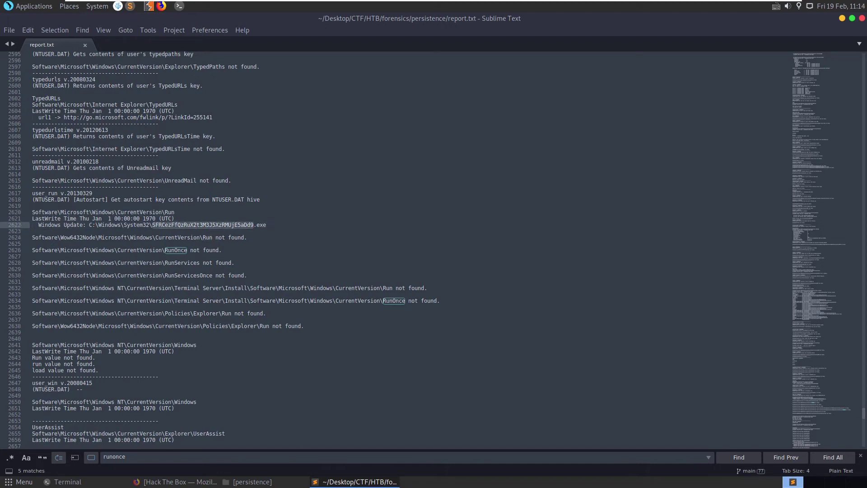
pyautogui.click(266, 224)
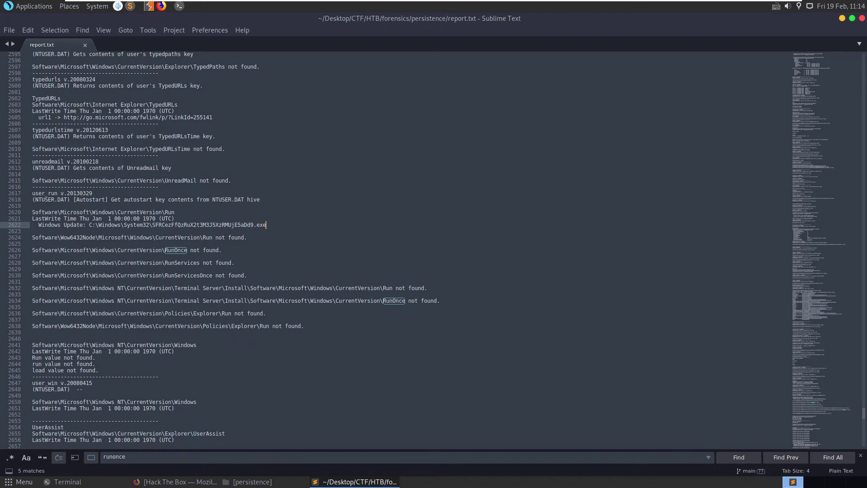
pyautogui.scroll(-9, 266, 225)
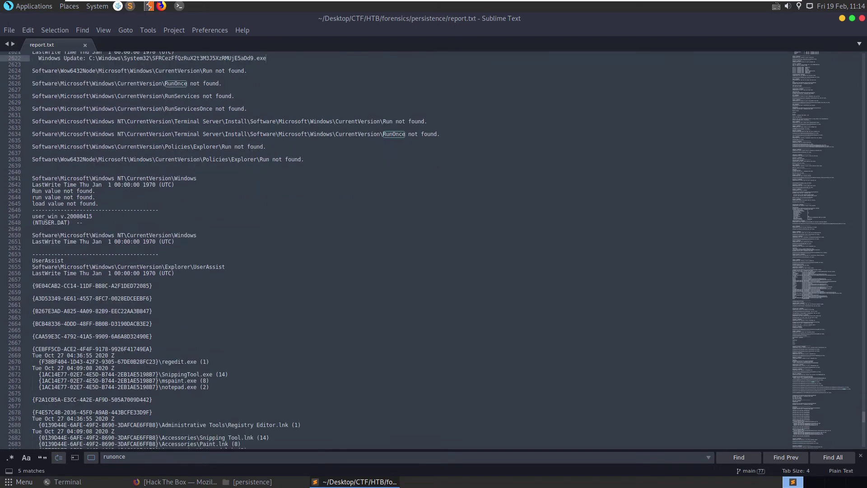
pyautogui.scroll(-12, 267, 224)
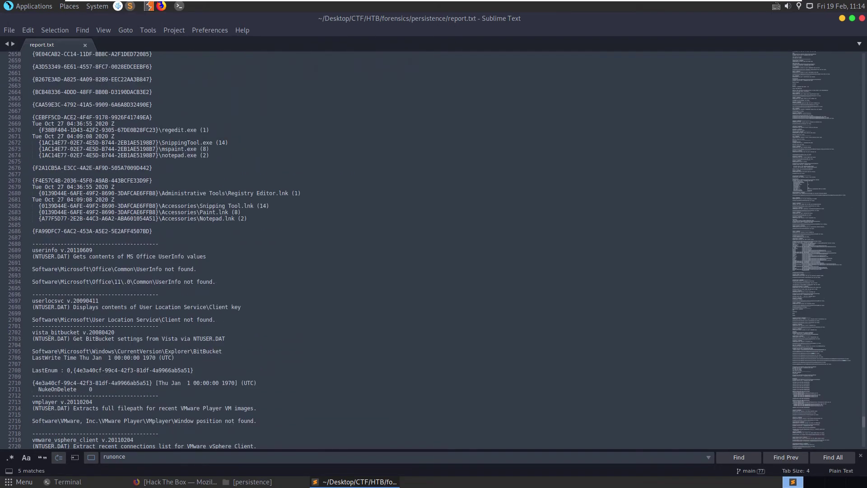
# Close the report in the text editor and list the persistence folder's contents in a cleared terminal.
pyautogui.hotkey('ctrl', 'w')
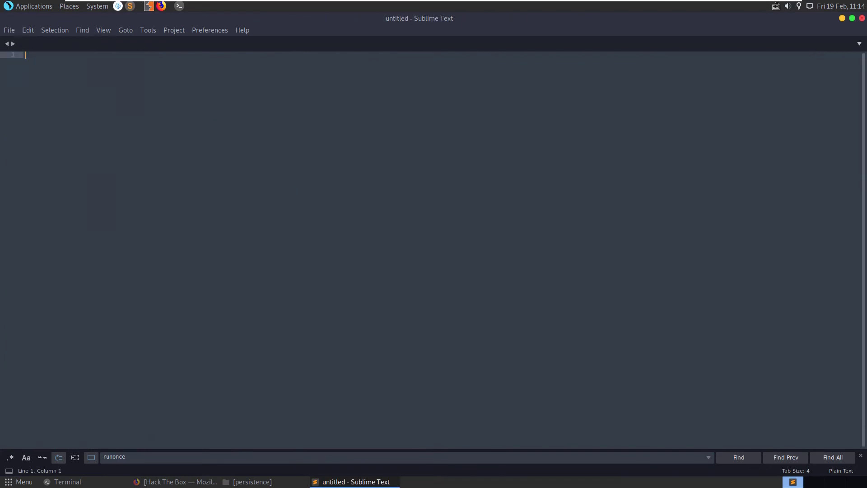
pyautogui.hotkey('ctrl', 'w')
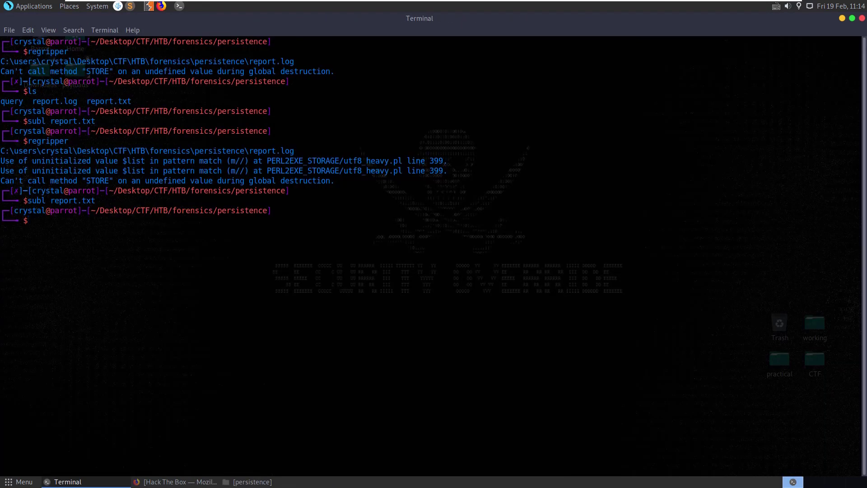
pyautogui.hotkey('ctrl', 'l')
pyautogui.write('ls')
pyautogui.press('Return')
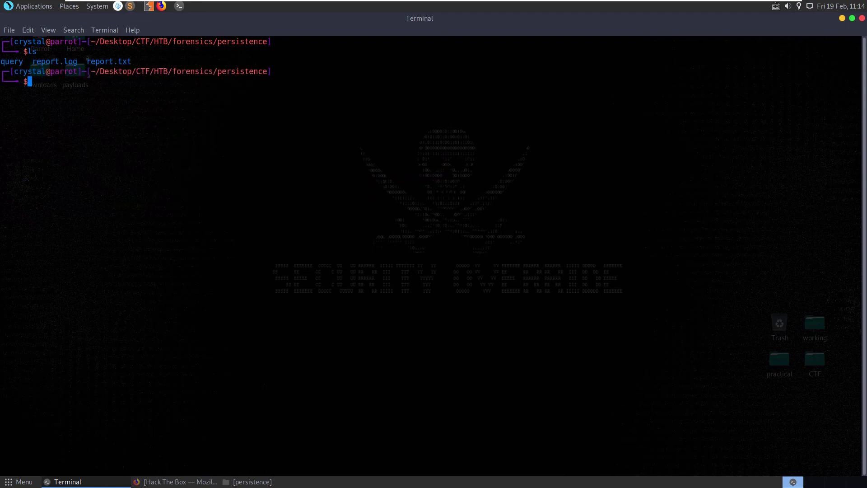
# Delete all files matching report* from the persistence folder and clear the terminal.
pyautogui.write('reg')
pyautogui.press('BackSpace')
pyautogui.press('BackSpace')
pyautogui.write('m report*')
pyautogui.press('Return')
pyautogui.write('clear')
pyautogui.press('Return')
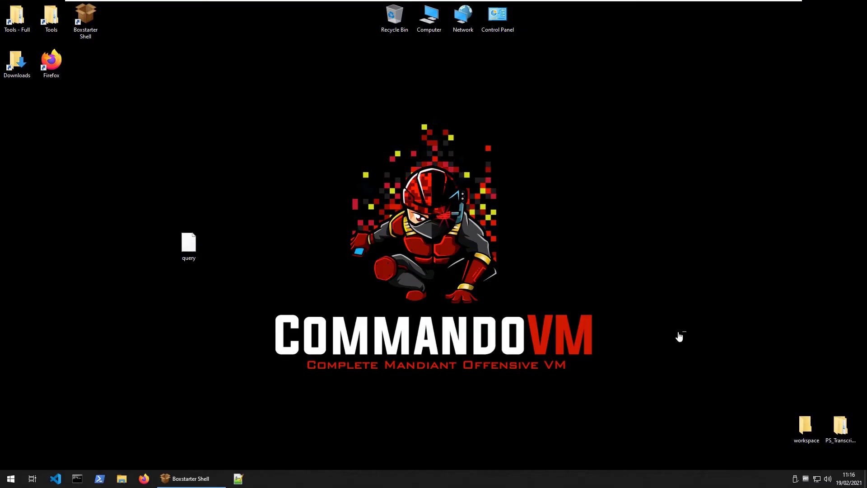
# Look over the package version list in the Boxstarter Shell on the Windows machine and minimise its window.
pyautogui.moveTo(258, 105); pyautogui.dragTo(518, 342)
pyautogui.click(213, 472)
pyautogui.scroll(-4, 306, 365)
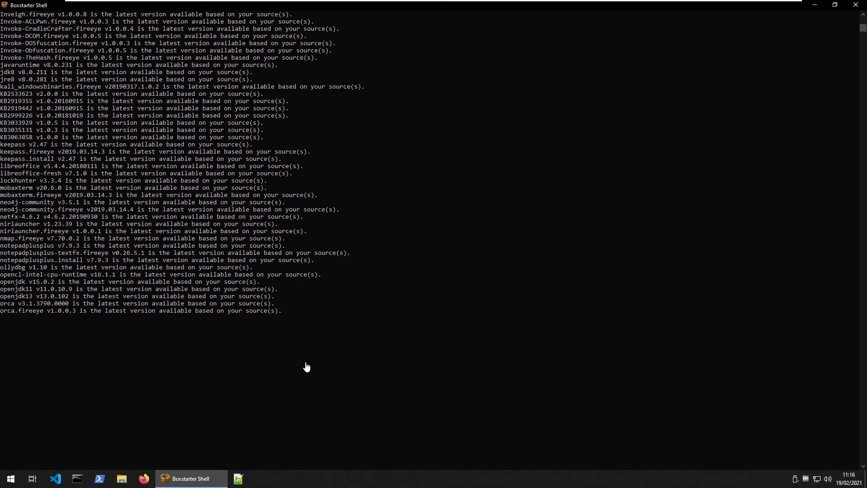
pyautogui.scroll(5, 203, 294)
pyautogui.scroll(5, 199, 287)
pyautogui.scroll(-6, 195, 274)
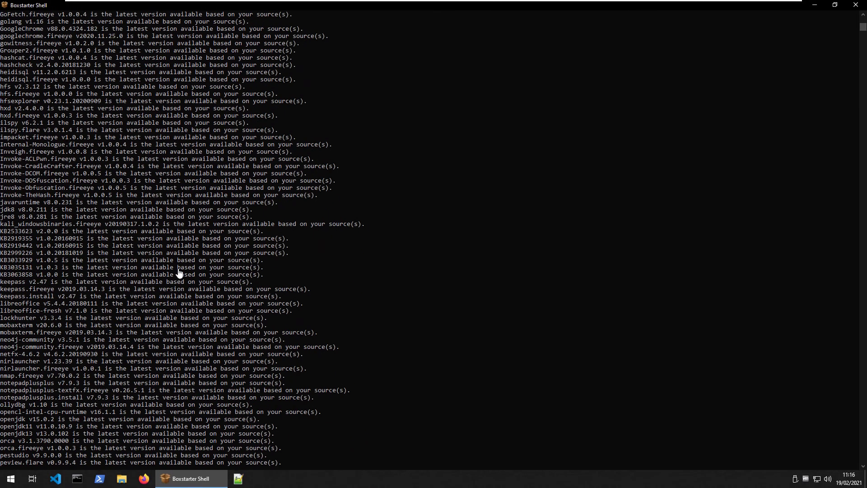
pyautogui.scroll(6, 179, 272)
pyautogui.scroll(-3, 169, 263)
pyautogui.scroll(-8, 164, 261)
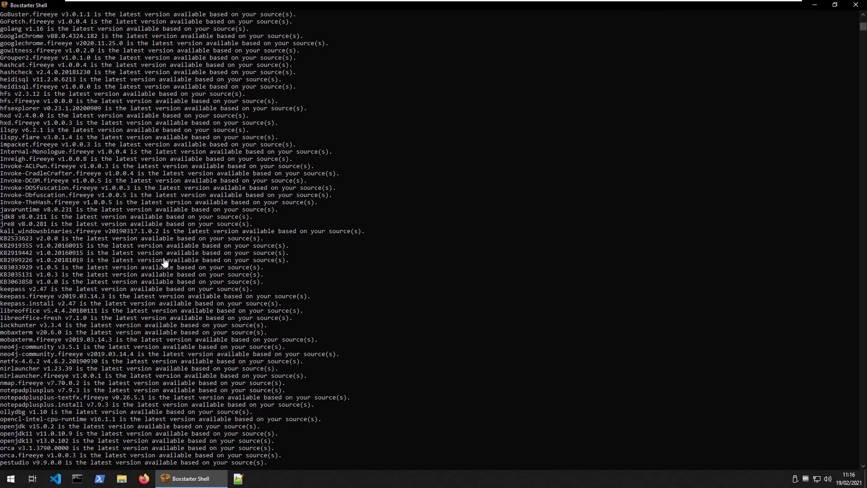
pyautogui.scroll(-3, 145, 255)
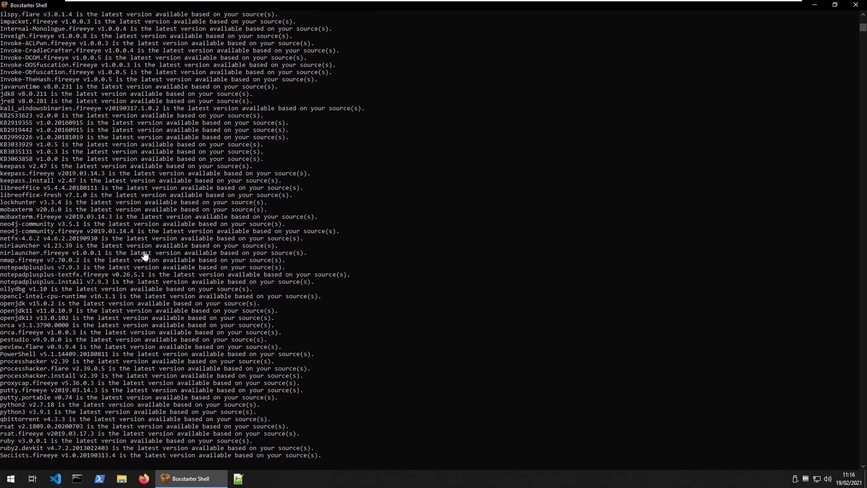
pyautogui.click(191, 479)
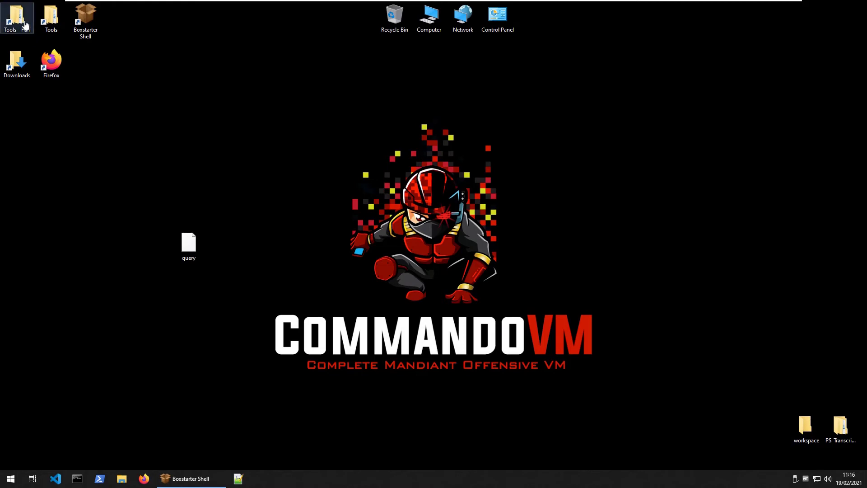
# Close the full tools folder, open the categorised Tools folder in a smaller window and enter its Forensics folder.
pyautogui.doubleClick(27, 23)
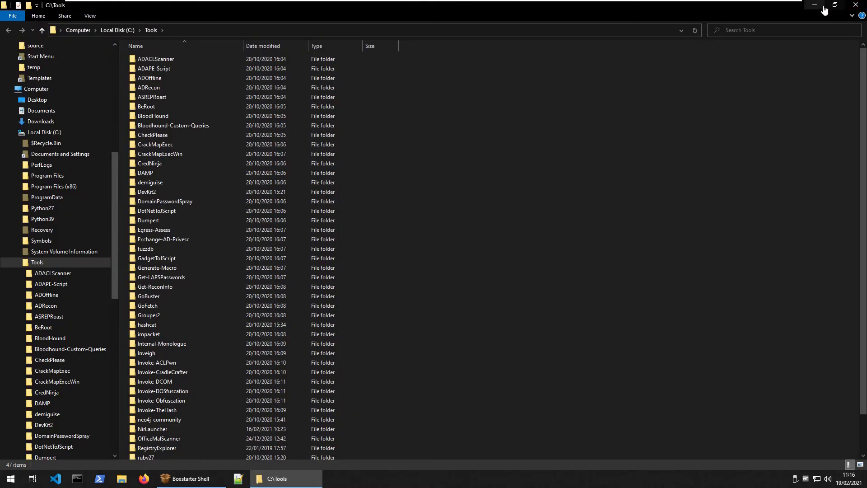
pyautogui.click(855, 5)
pyautogui.doubleClick(51, 18)
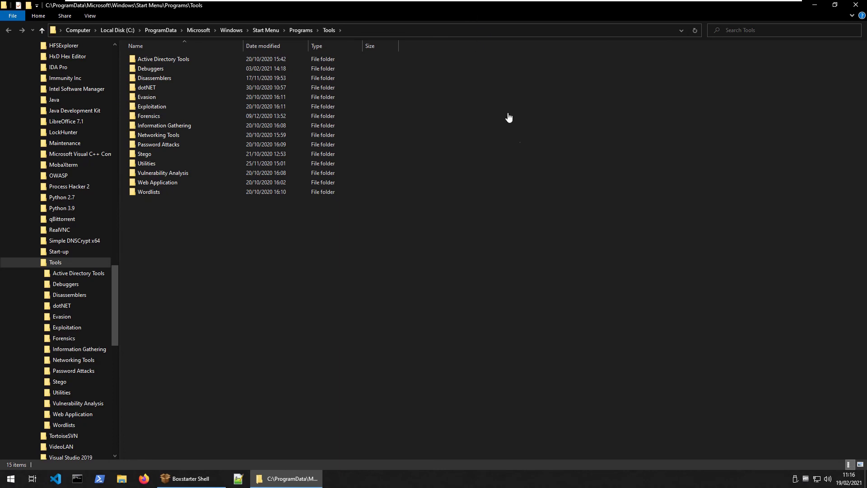
pyautogui.click(834, 4)
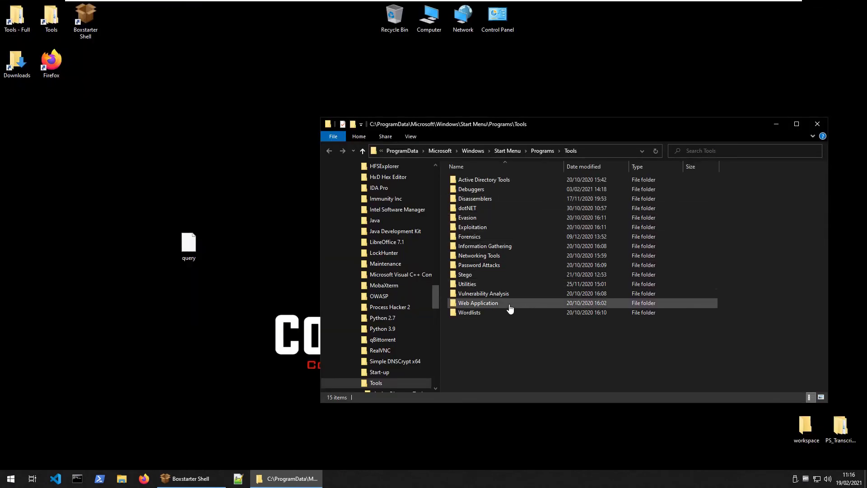
pyautogui.doubleClick(481, 238)
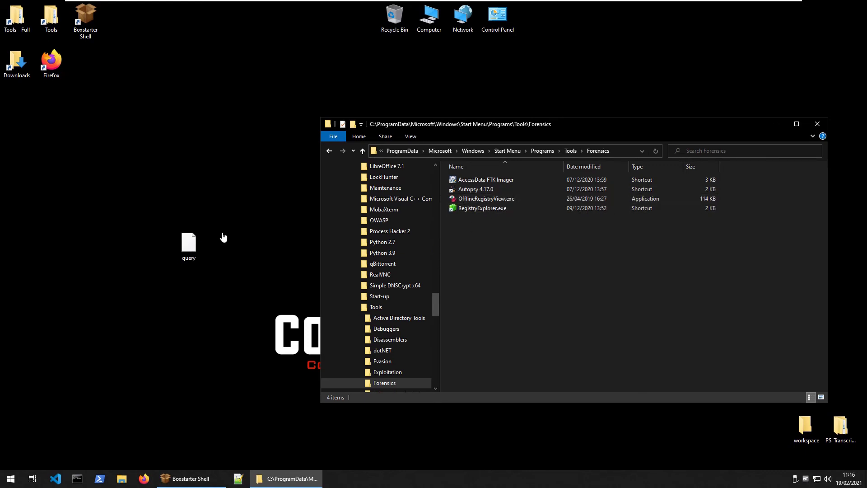
# Try to load the query file in OfflineRegistryView and check its profile folder, base key and subkey depth settings.
pyautogui.moveTo(189, 244); pyautogui.dragTo(508, 199)
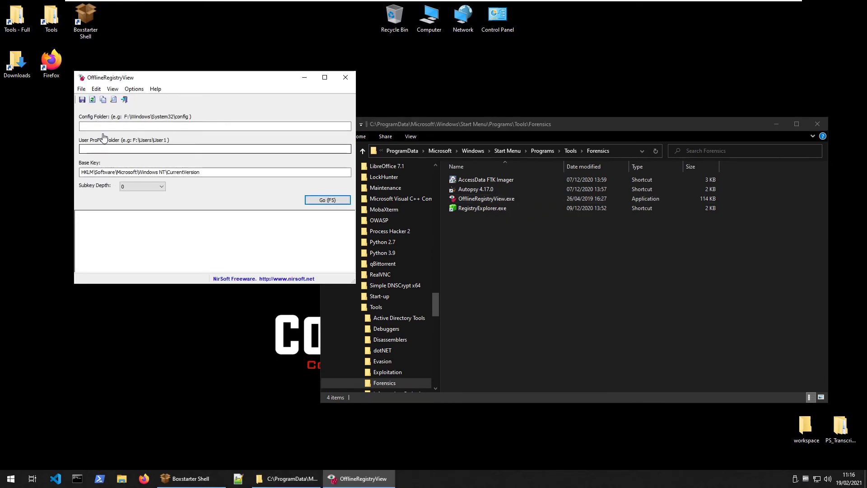
pyautogui.click(80, 89)
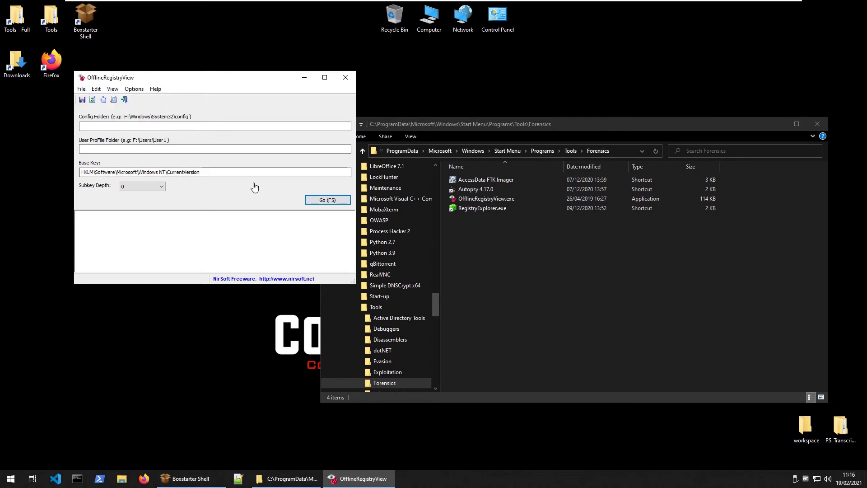
pyautogui.moveTo(209, 173); pyautogui.dragTo(82, 176)
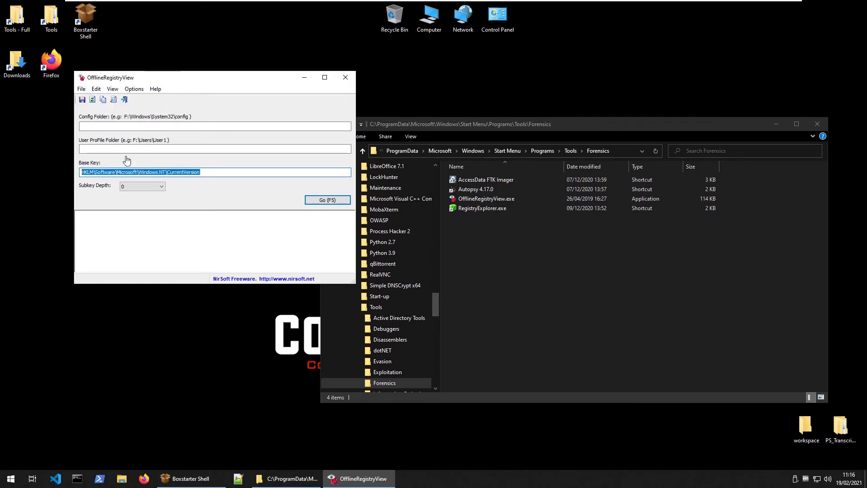
pyautogui.click(139, 149)
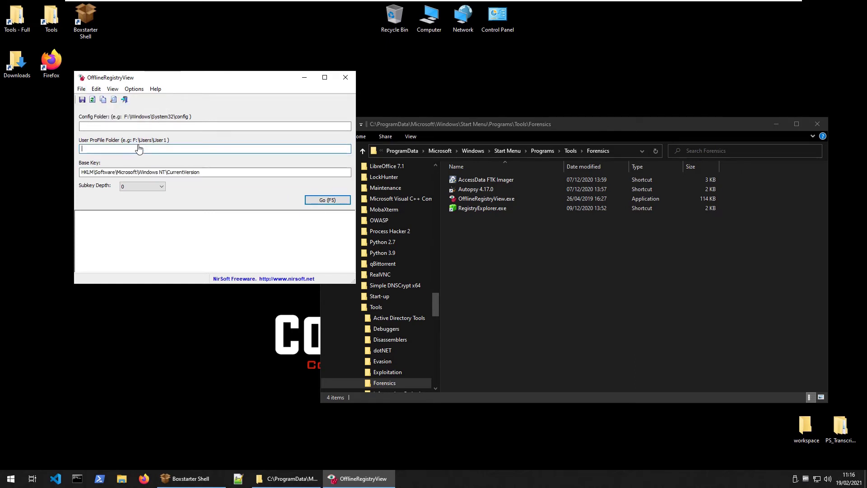
pyautogui.click(96, 89)
pyautogui.click(78, 90)
pyautogui.click(334, 201)
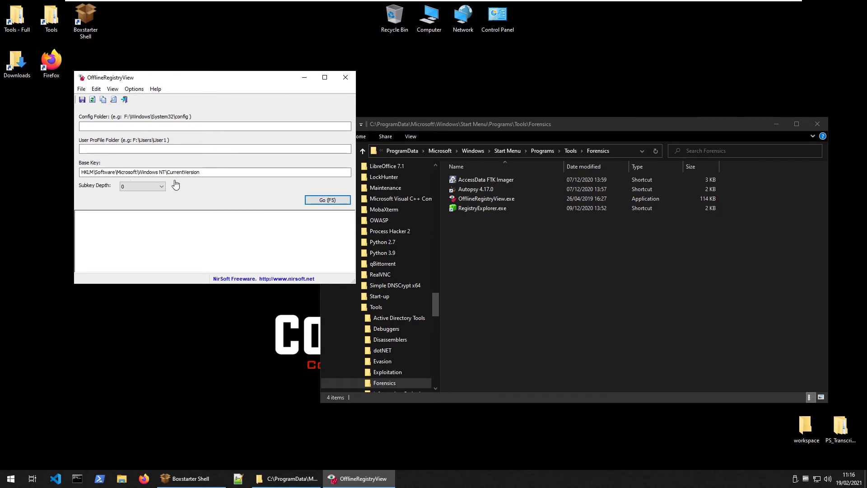
pyautogui.click(156, 186)
pyautogui.click(131, 191)
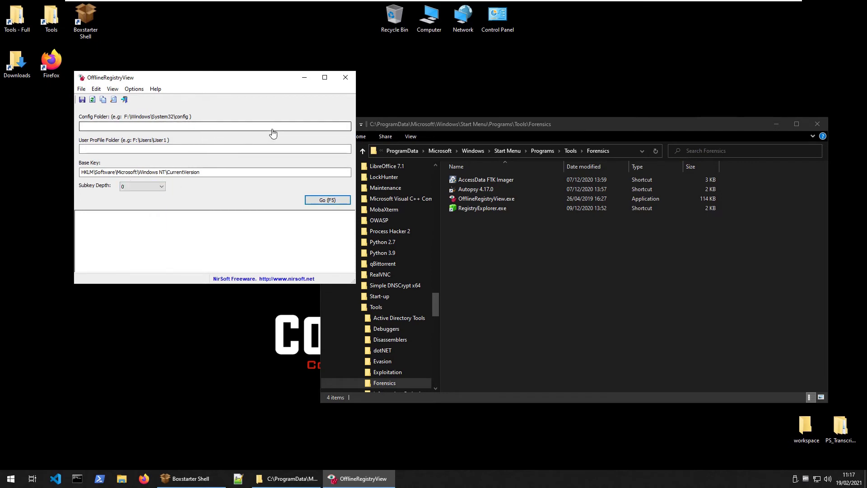
# Check OfflineRegistryView's search and file commands for a way to load the hive, and close the program.
pyautogui.click(139, 128)
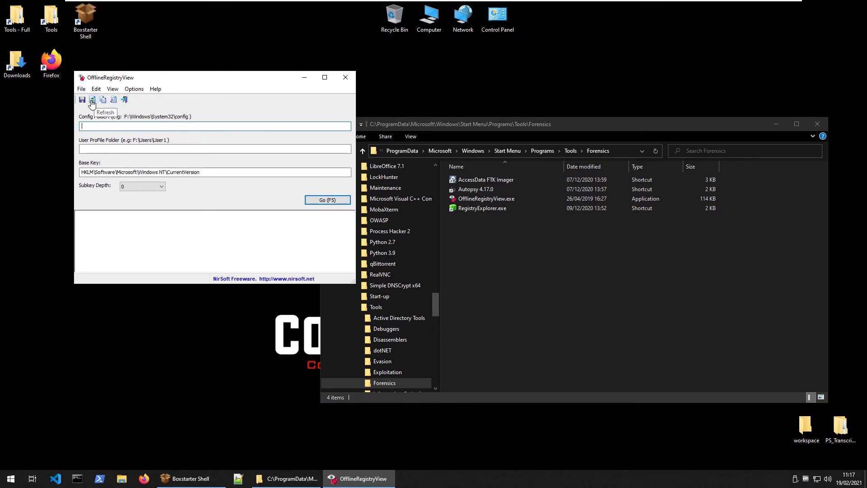
pyautogui.click(113, 100)
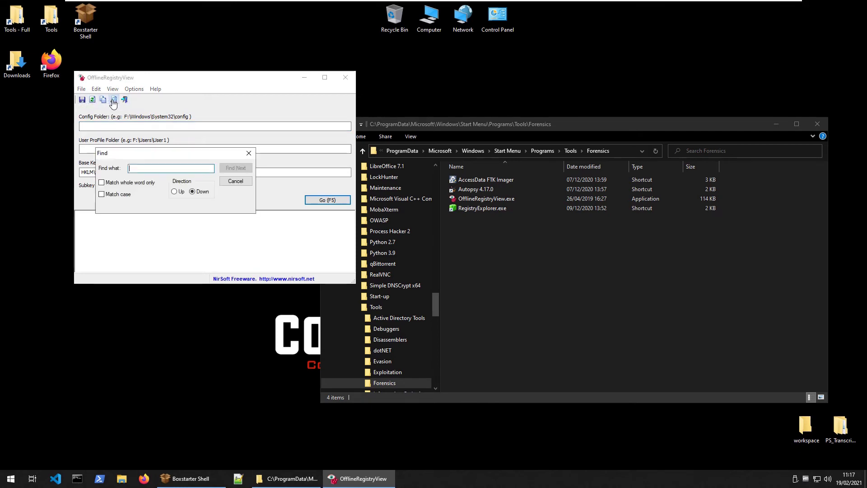
pyautogui.click(244, 168)
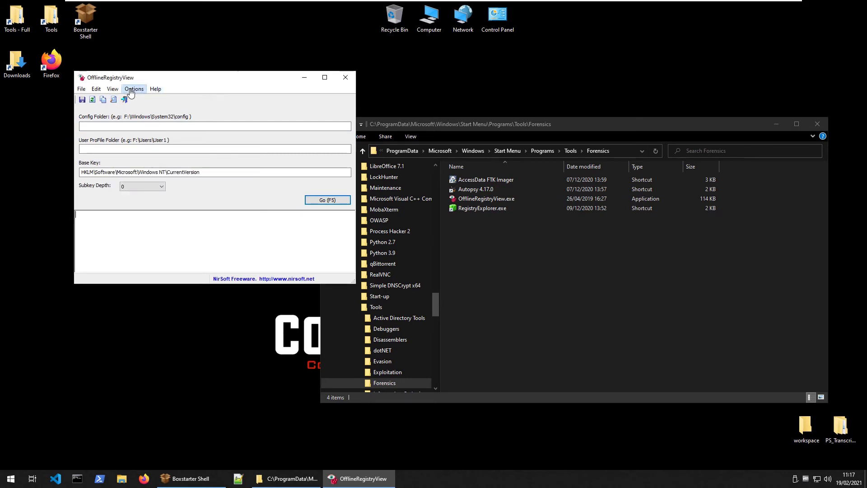
pyautogui.click(95, 90)
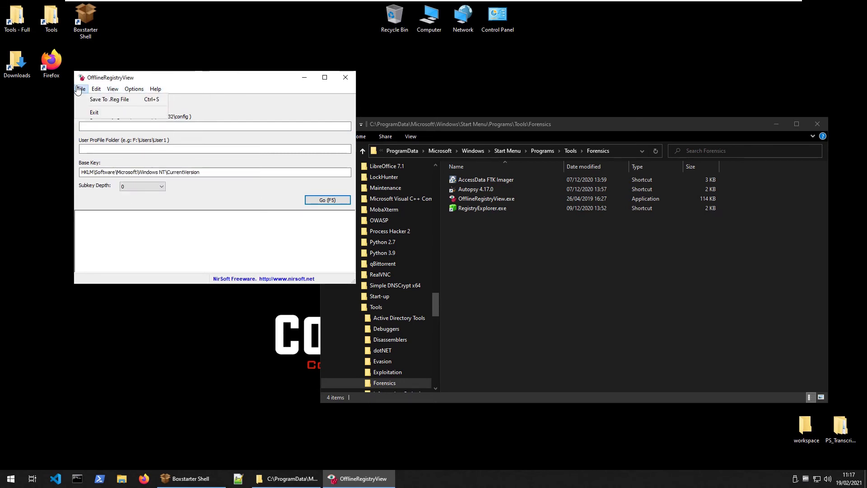
pyautogui.moveTo(158, 94)
pyautogui.click(236, 233)
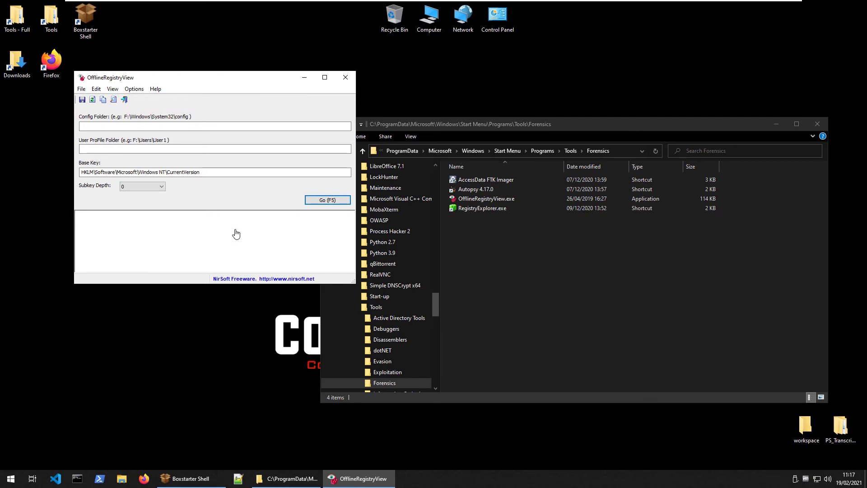
pyautogui.click(775, 124)
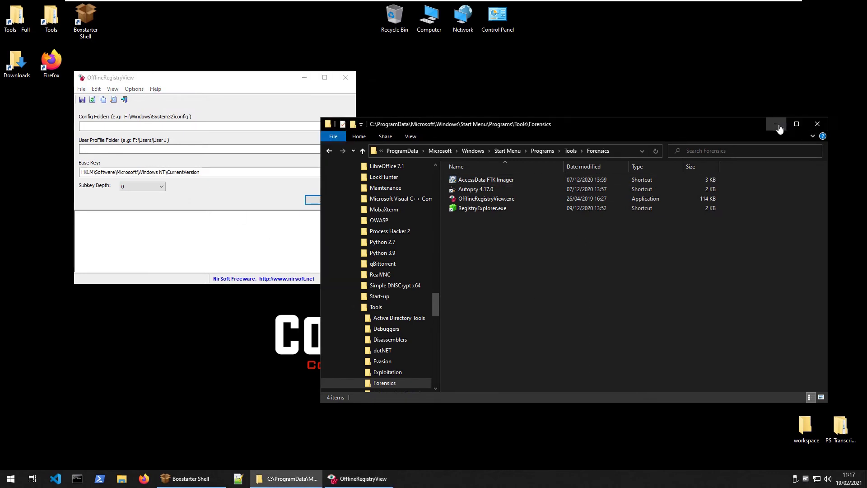
pyautogui.moveTo(229, 83); pyautogui.dragTo(638, 133)
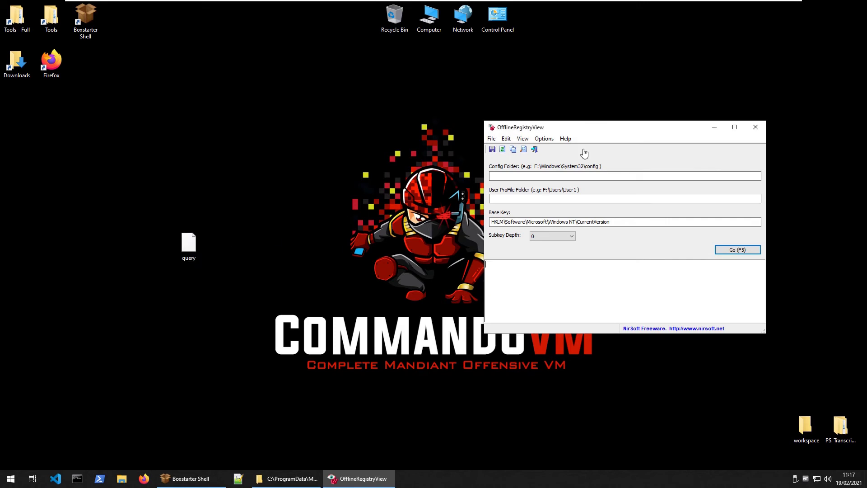
pyautogui.click(755, 127)
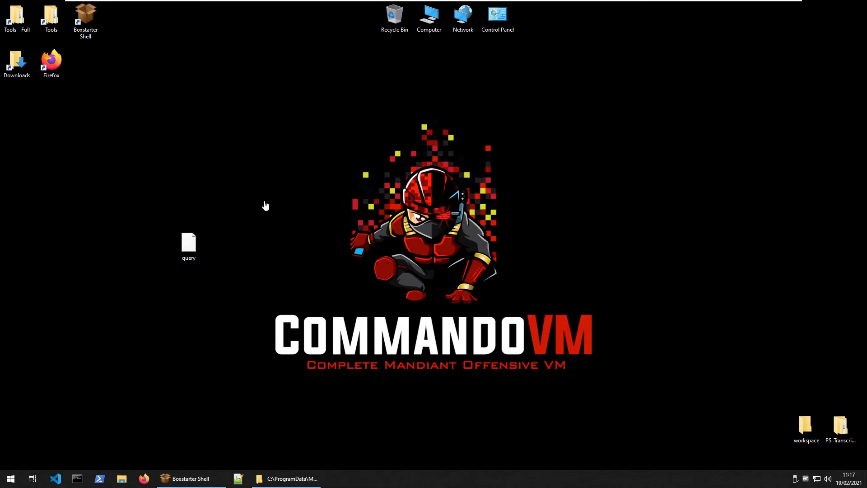
# Bring back the Forensics folder window and rename the query file on the desktop as NTUSER.dat.
pyautogui.click(283, 480)
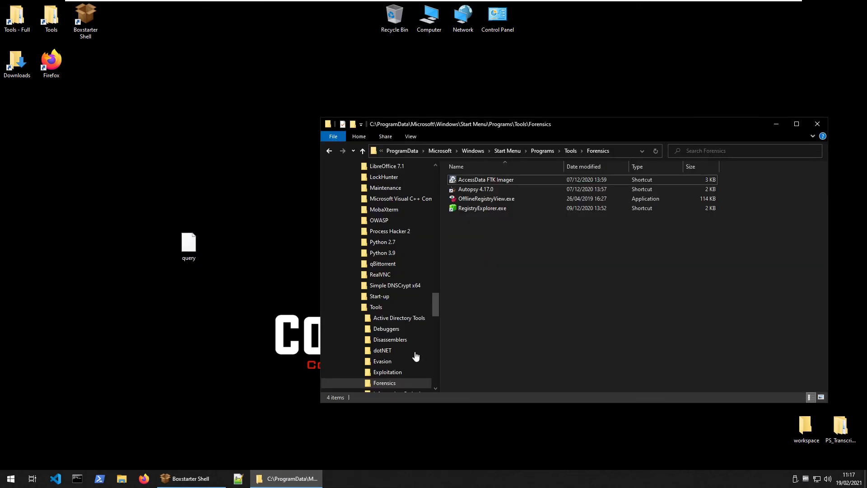
pyautogui.click(188, 255)
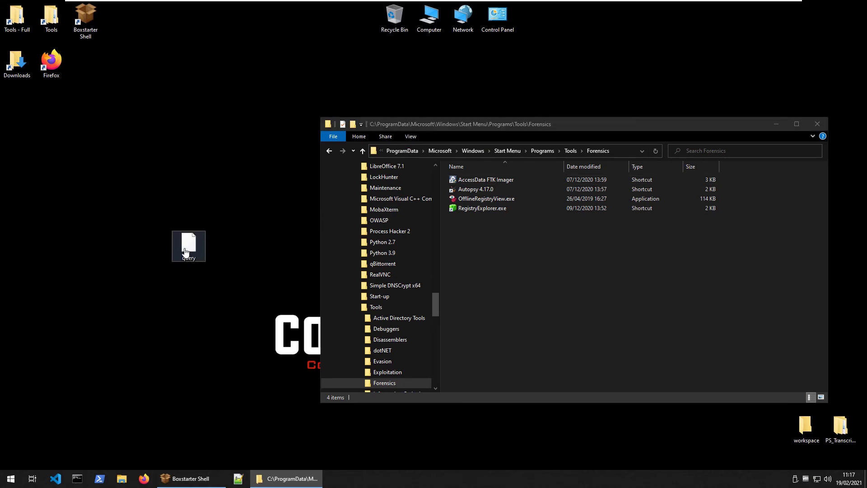
pyautogui.rightClick(186, 240)
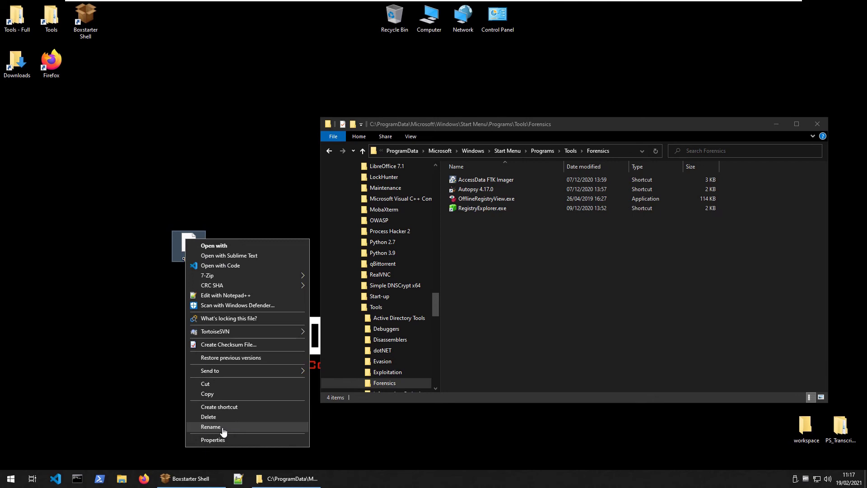
pyautogui.click(211, 427)
pyautogui.write('NT')
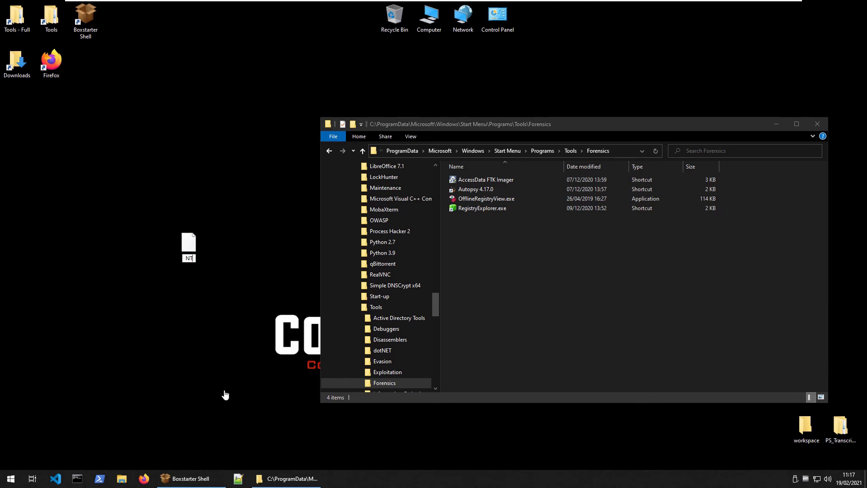
pyautogui.write('USER.dat')
pyautogui.press('Return')
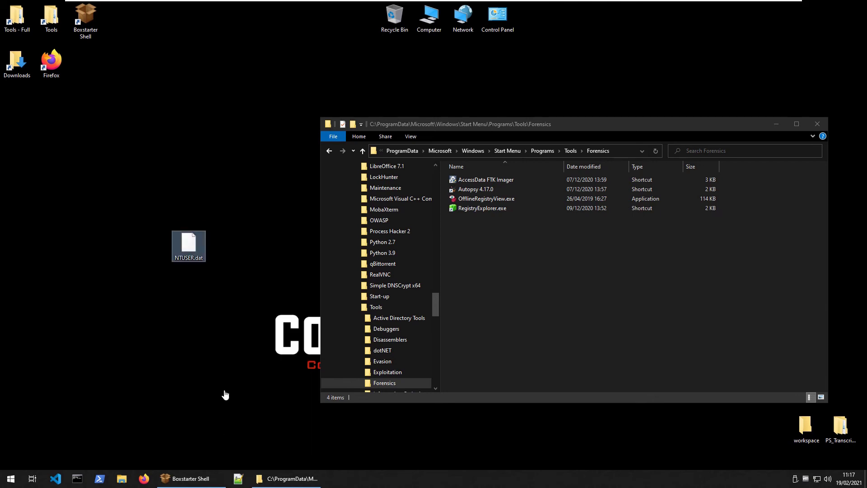
pyautogui.click(153, 292)
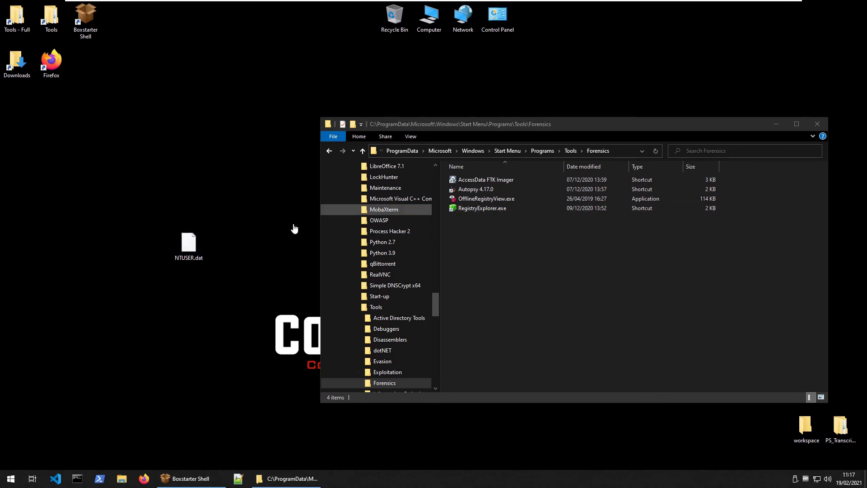
# Try to load NTUSER.dat in OfflineRegistryView, check its folder fields, and close the program.
pyautogui.moveTo(189, 244); pyautogui.dragTo(522, 203)
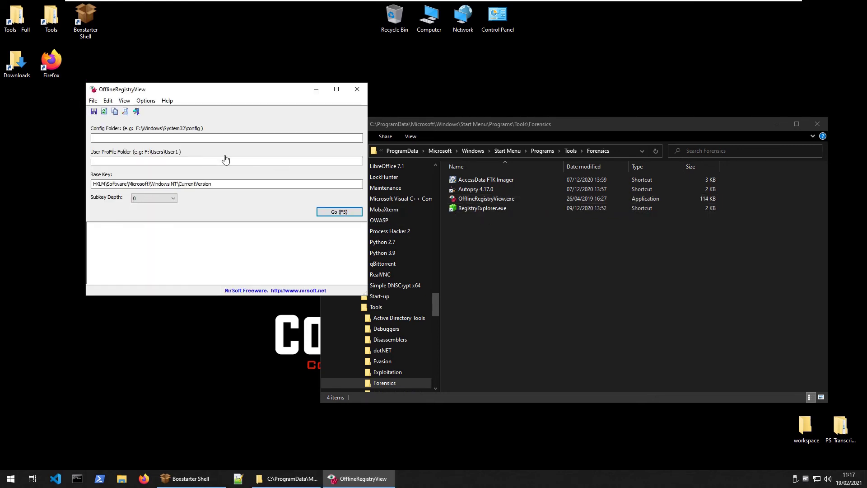
pyautogui.click(152, 138)
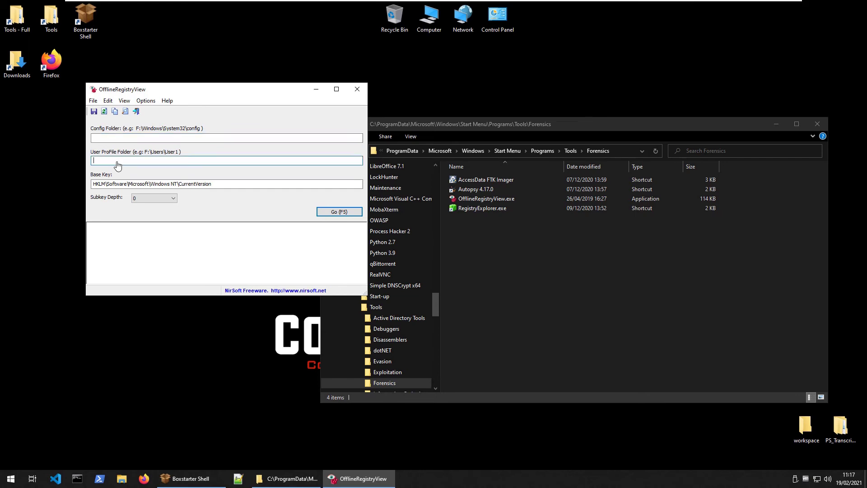
pyautogui.click(364, 89)
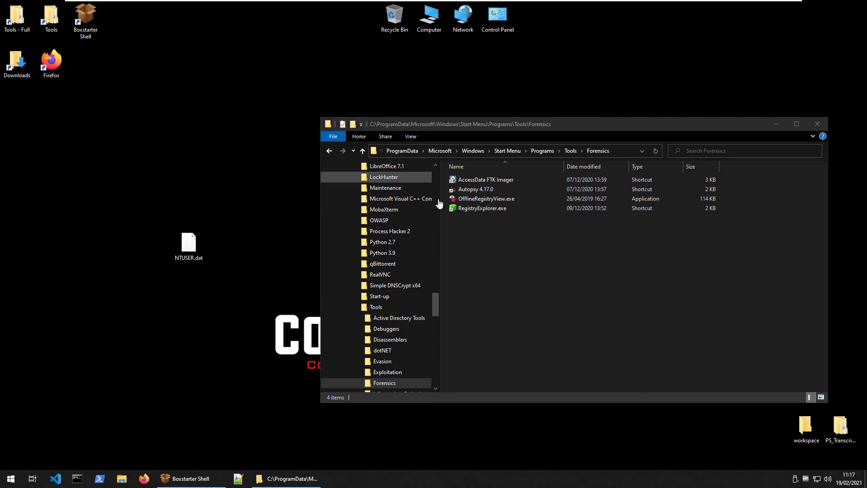
# Open NTUSER.dat from the desktop with RegistryExplorer.exe, and close the Boxstarter Shell while it starts.
pyautogui.moveTo(188, 245); pyautogui.dragTo(518, 211)
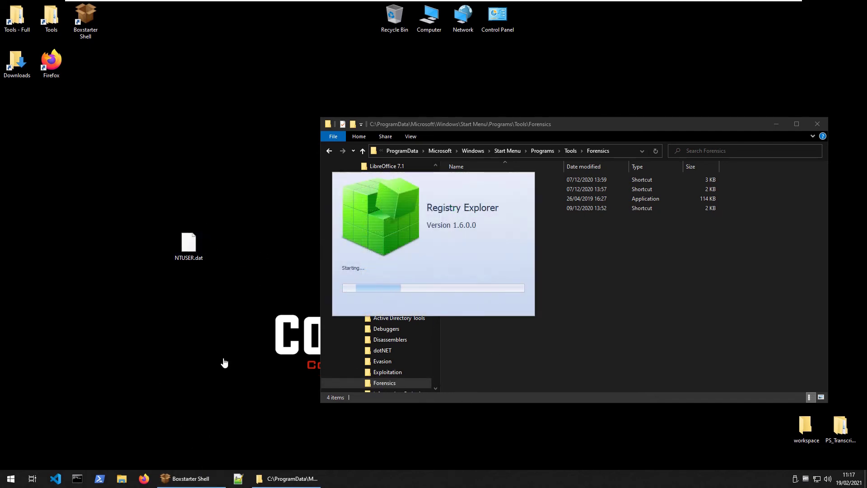
pyautogui.click(186, 478)
pyautogui.click(236, 356)
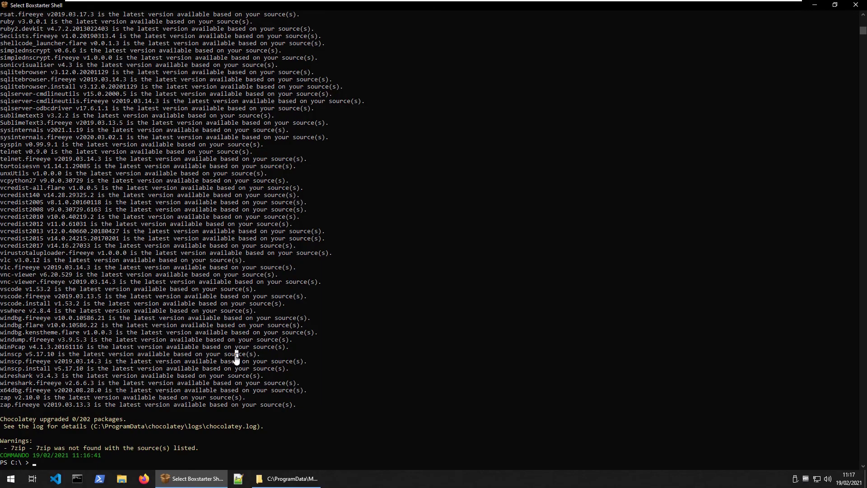
pyautogui.scroll(-6, 209, 356)
pyautogui.write('cup all')
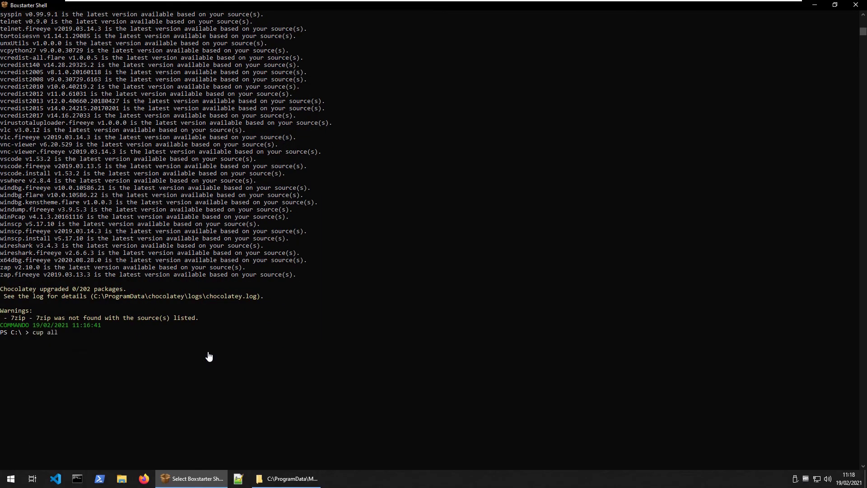
pyautogui.click(863, 5)
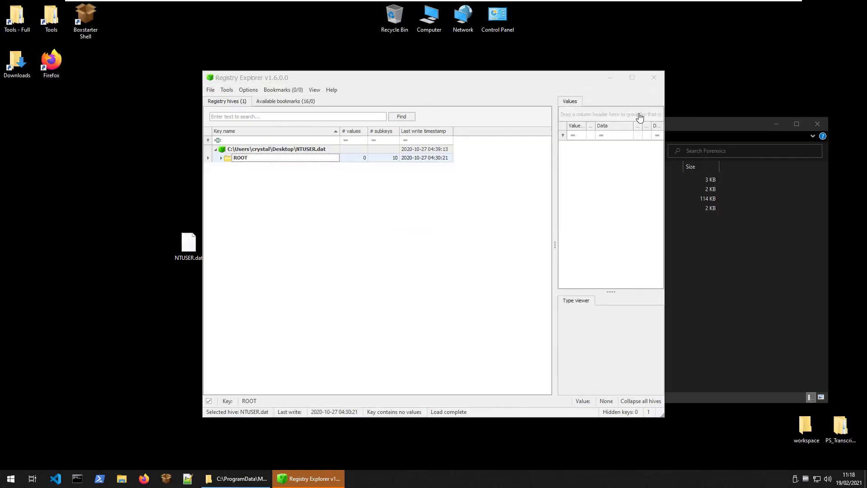
# Maximise Registry Explorer and expand the hive's ROOT and Software keys.
pyautogui.click(220, 158)
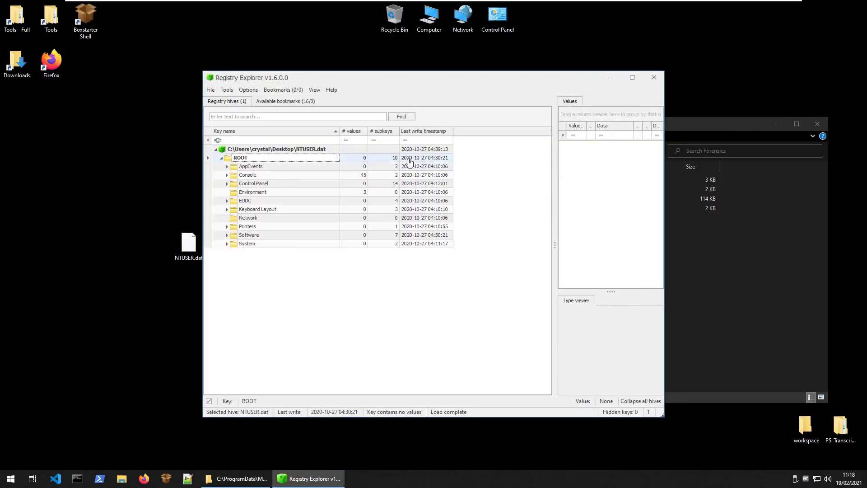
pyautogui.click(626, 81)
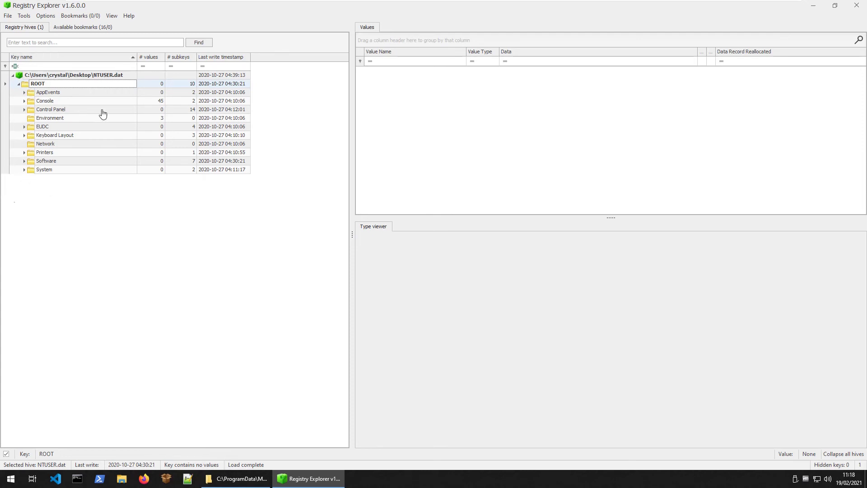
pyautogui.click(22, 170)
pyautogui.click(25, 161)
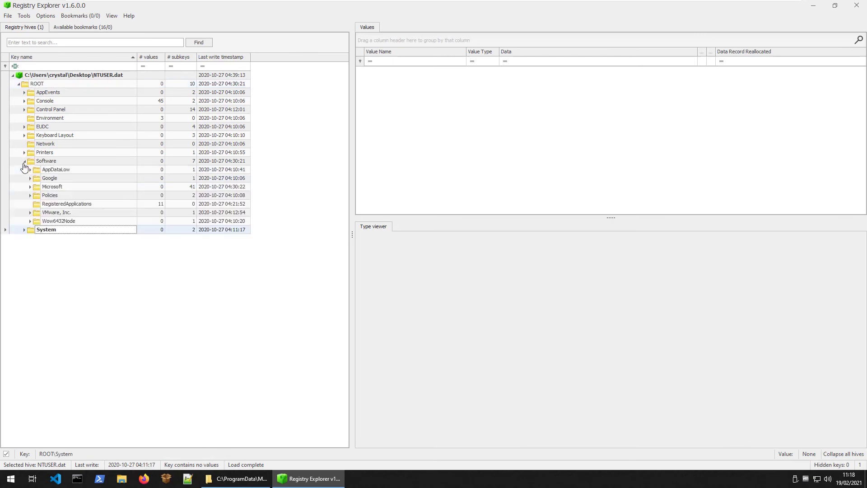
# Review Registry Explorer's tool, option and bookmark commands.
pyautogui.click(44, 18)
pyautogui.moveTo(7, 16)
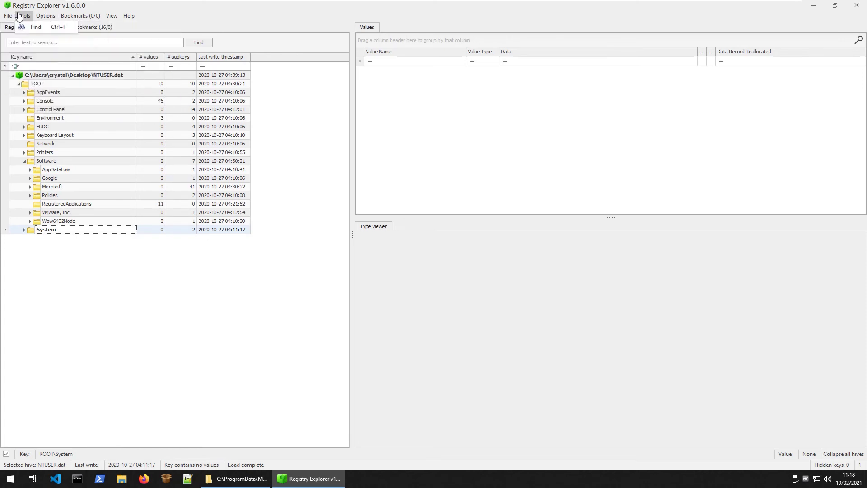
pyautogui.moveTo(73, 18)
pyautogui.click(14, 291)
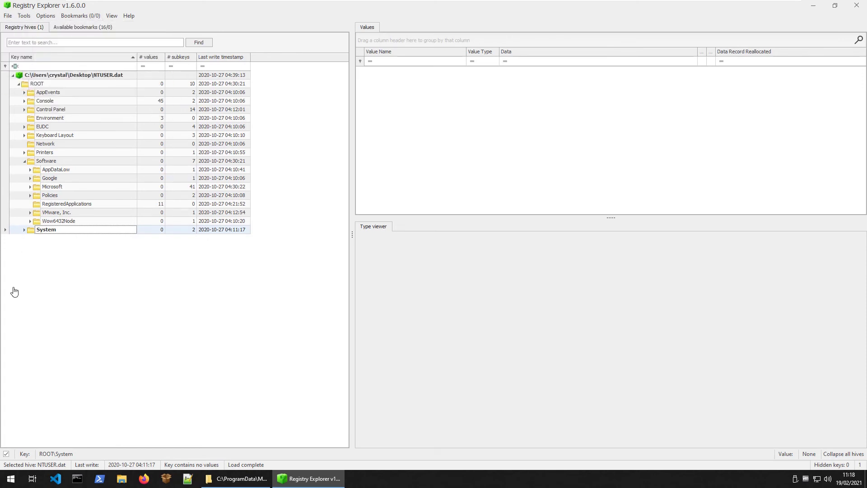
pyautogui.click(46, 15)
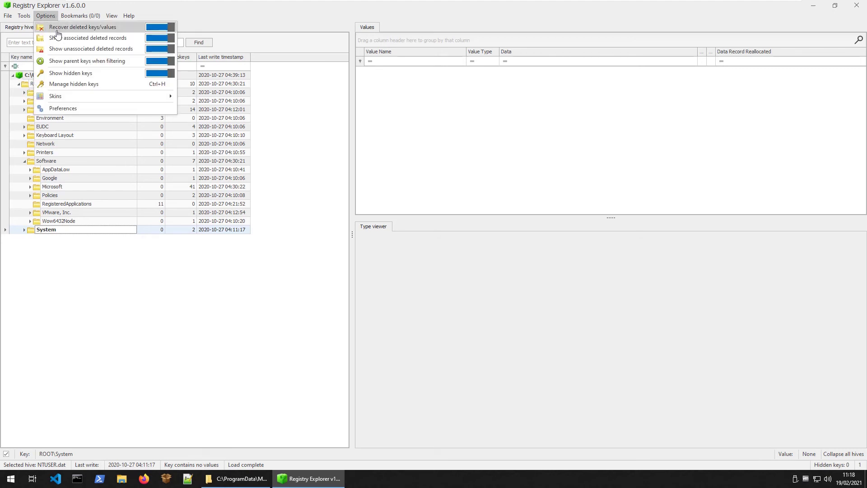
pyautogui.click(87, 60)
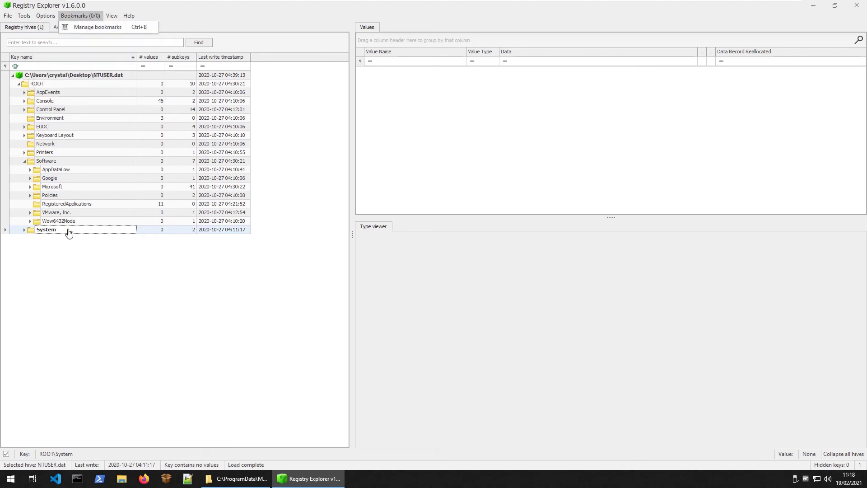
# Open the Run key under Software\Microsoft\Windows\CurrentVersion in the NTUSER.dat hive.
pyautogui.click(30, 186)
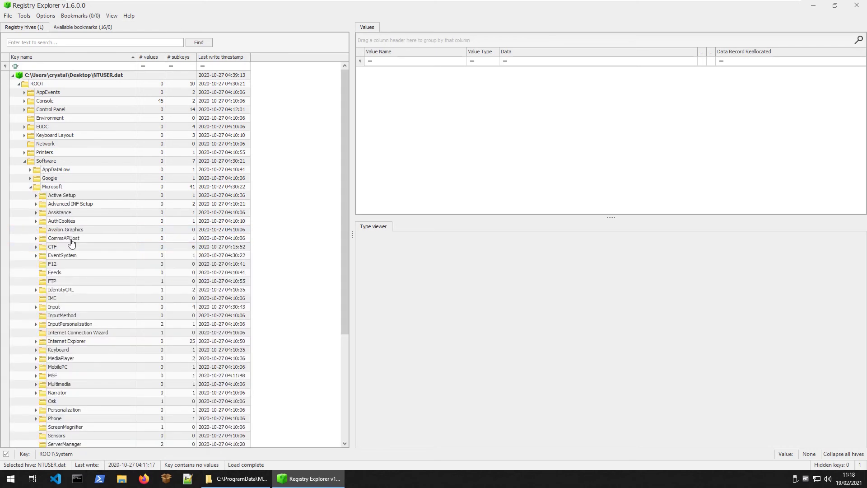
pyautogui.scroll(-6, 83, 254)
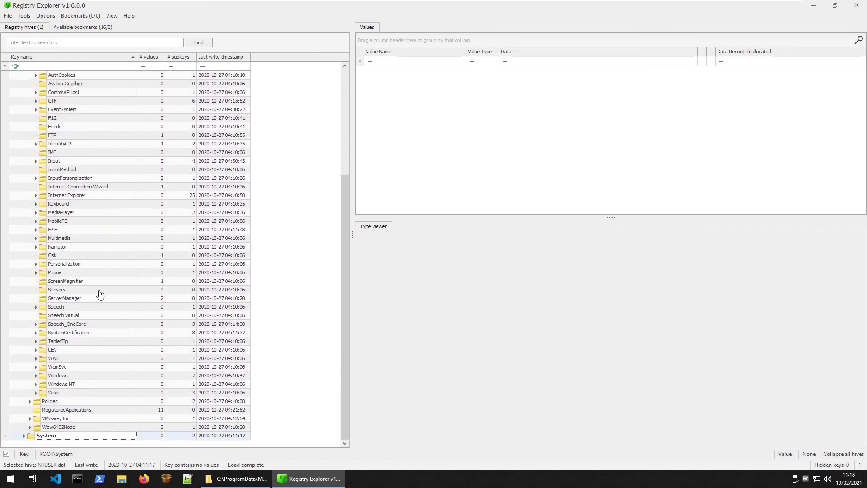
pyautogui.click(36, 375)
pyautogui.scroll(-3, 54, 388)
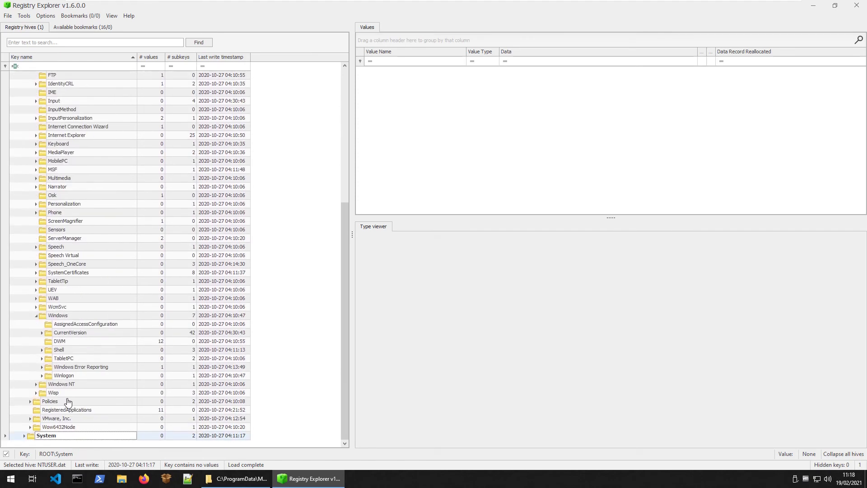
pyautogui.click(41, 332)
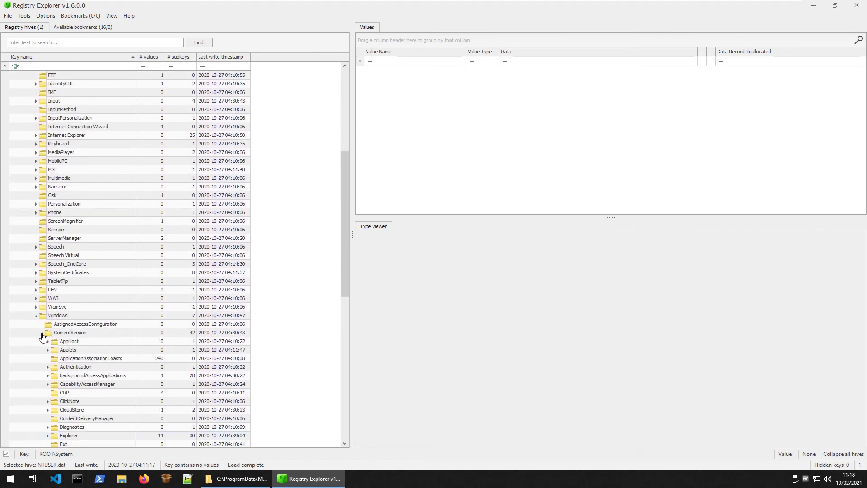
pyautogui.scroll(-6, 59, 370)
pyautogui.click(66, 419)
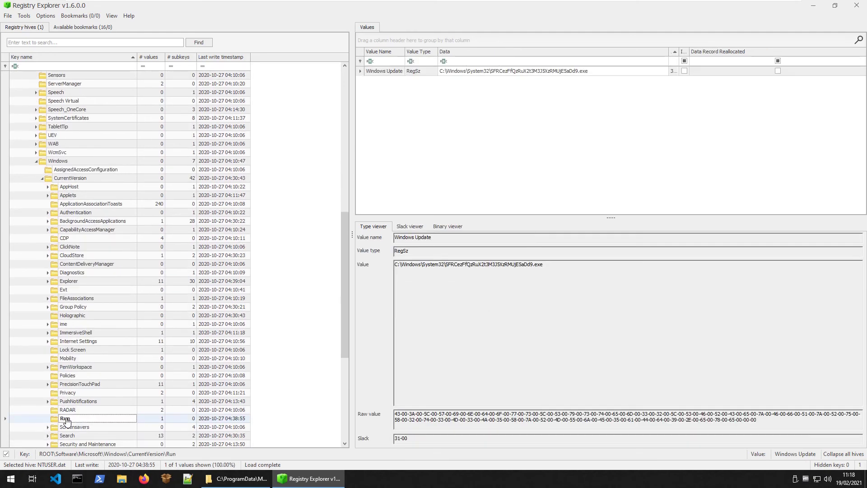
# Examine the executable path stored in the Run key's Windows Update value, and exit Registry Explorer.
pyautogui.click(548, 72)
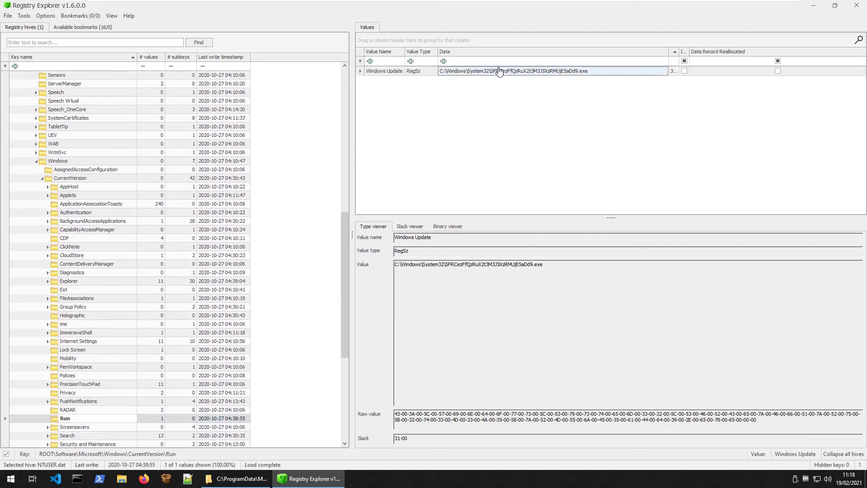
pyautogui.moveTo(553, 271); pyautogui.dragTo(393, 266)
pyautogui.click(493, 306)
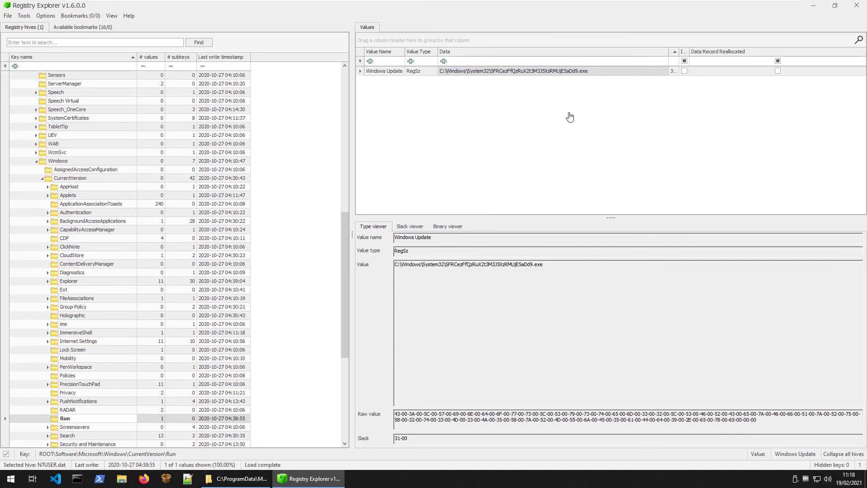
pyautogui.click(856, 6)
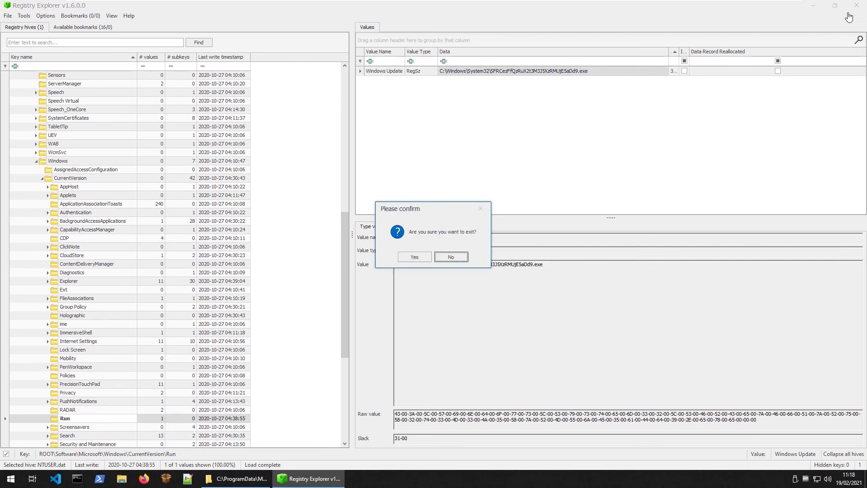
pyautogui.click(428, 256)
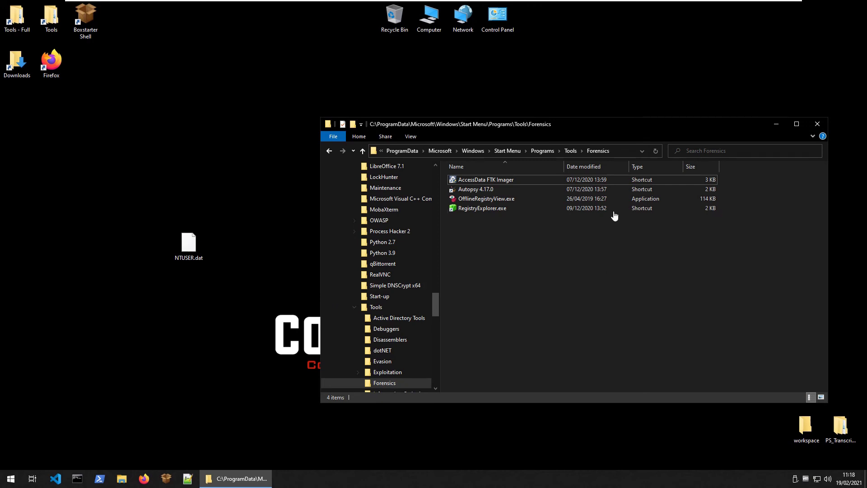
# Launch Autopsy 4.17.0 and AccessData FTK Imager from the Forensics folder, and reposition the FTK Imager window.
pyautogui.click(480, 191)
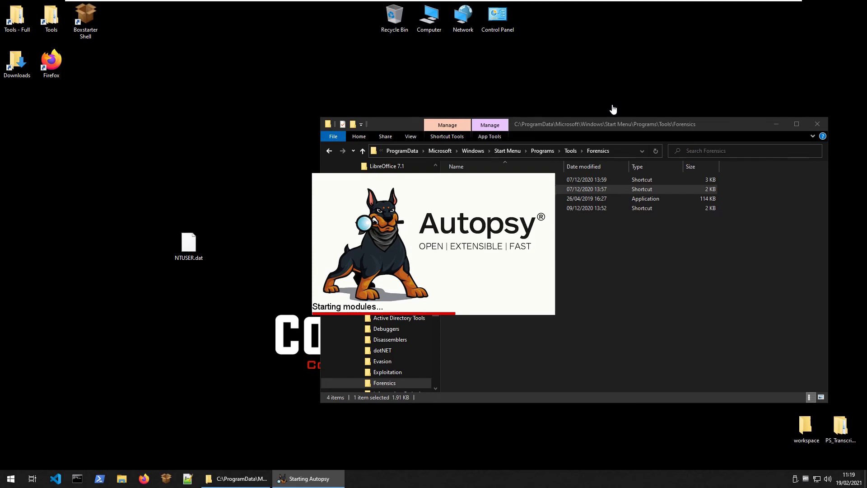
pyautogui.click(633, 345)
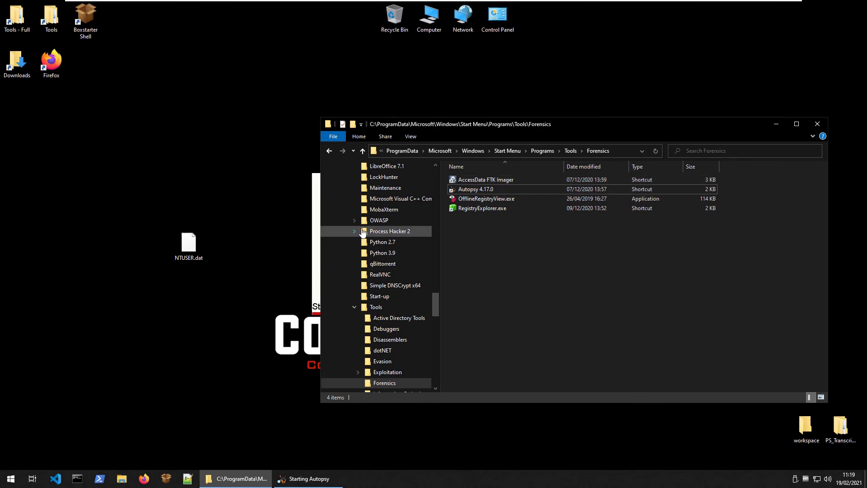
pyautogui.click(478, 180)
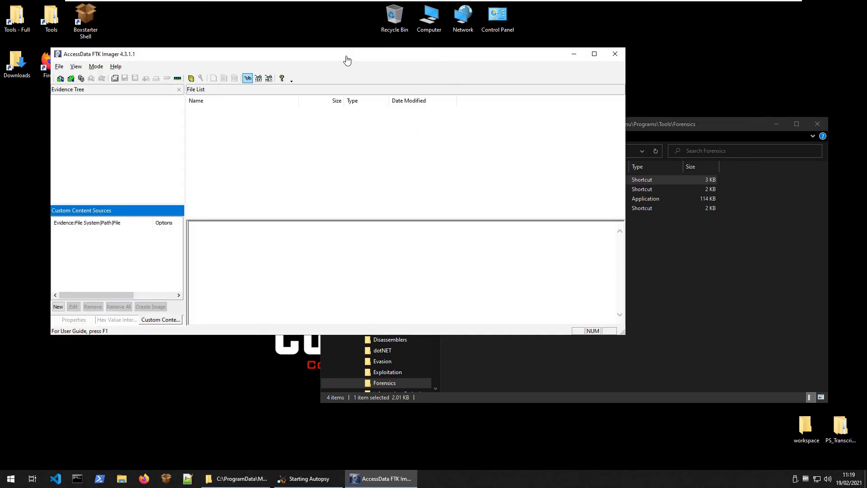
pyautogui.moveTo(347, 60); pyautogui.dragTo(541, 85)
# Add NTUSER.dat from the desktop to FTK Imager as an Image File evidence item.
pyautogui.click(253, 92)
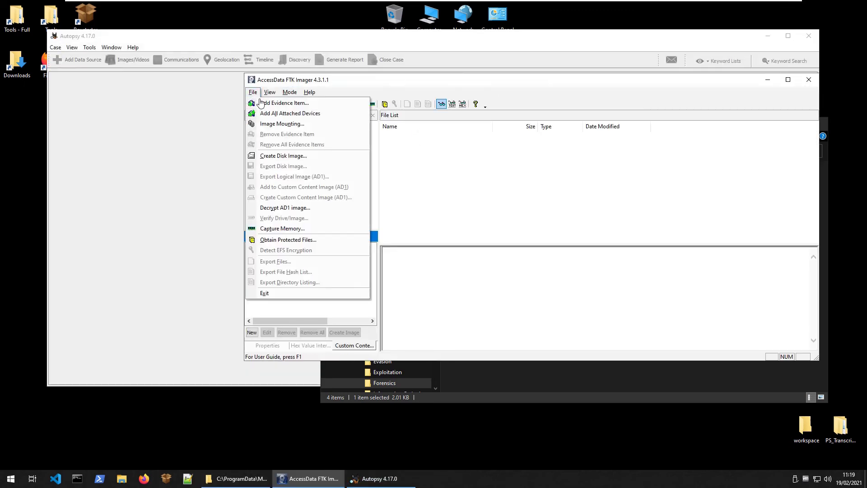
pyautogui.click(260, 103)
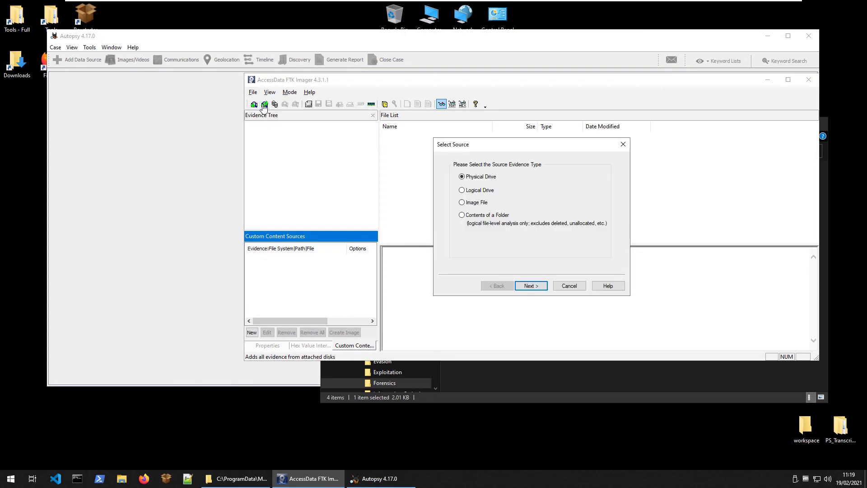
pyautogui.click(472, 203)
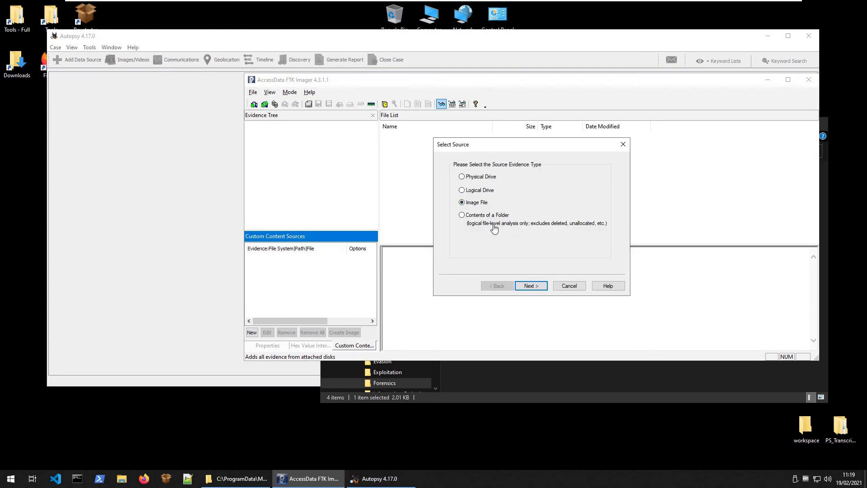
pyautogui.click(531, 285)
pyautogui.click(565, 212)
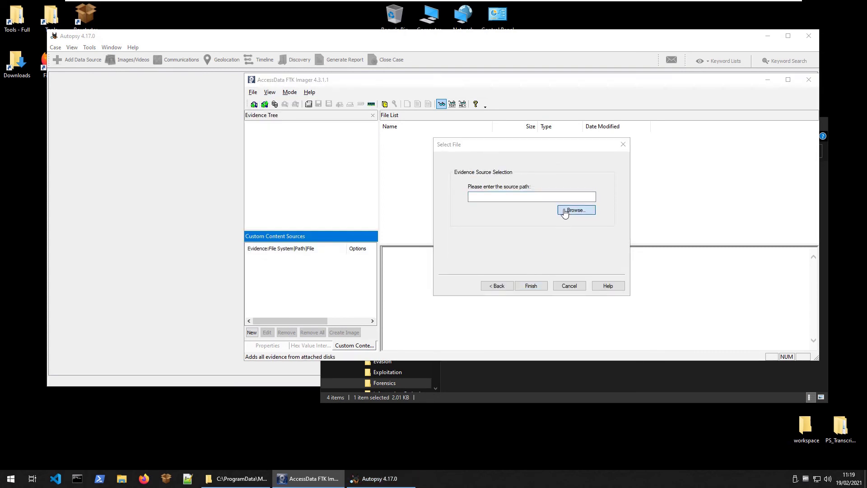
pyautogui.click(603, 247)
pyautogui.doubleClick(603, 248)
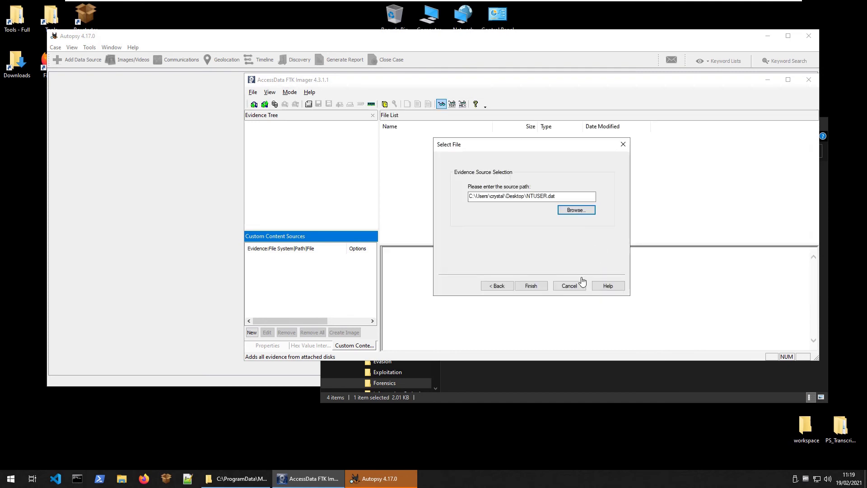
pyautogui.click(532, 286)
# Expand NTUSER.dat in the evidence tree and inspect the hex content of its unallocated space.
pyautogui.click(250, 125)
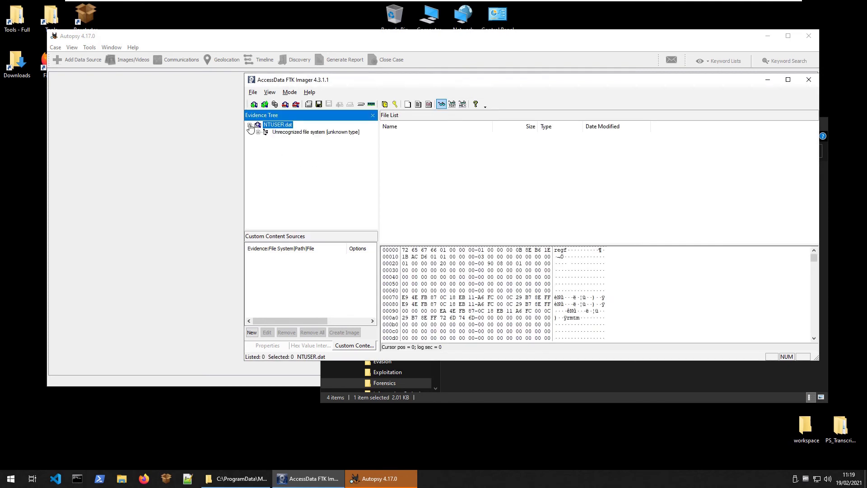
pyautogui.click(258, 132)
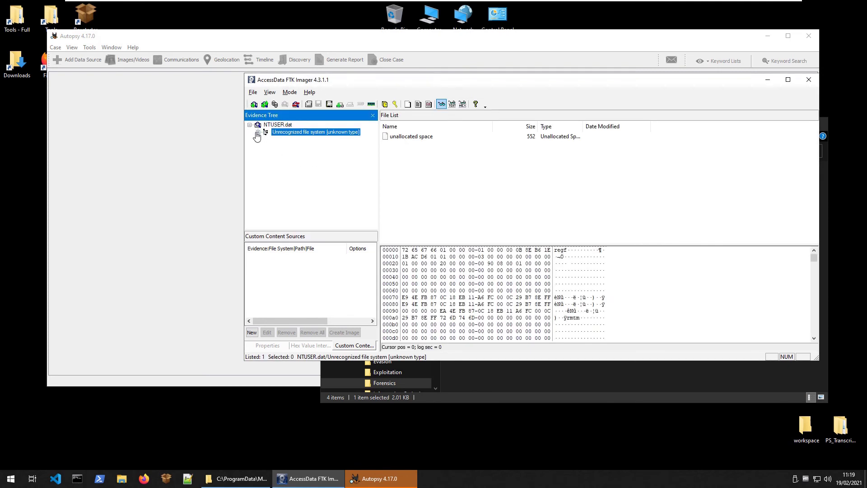
pyautogui.click(404, 136)
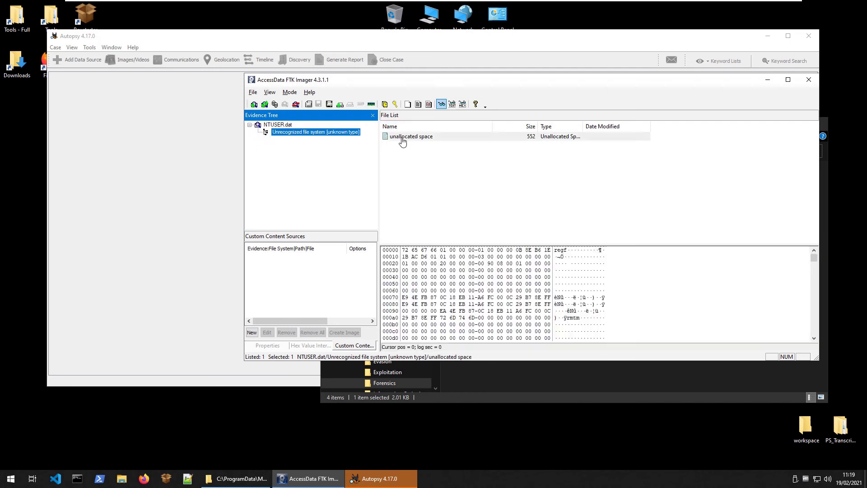
pyautogui.scroll(-3, 605, 298)
pyautogui.scroll(-3, 633, 289)
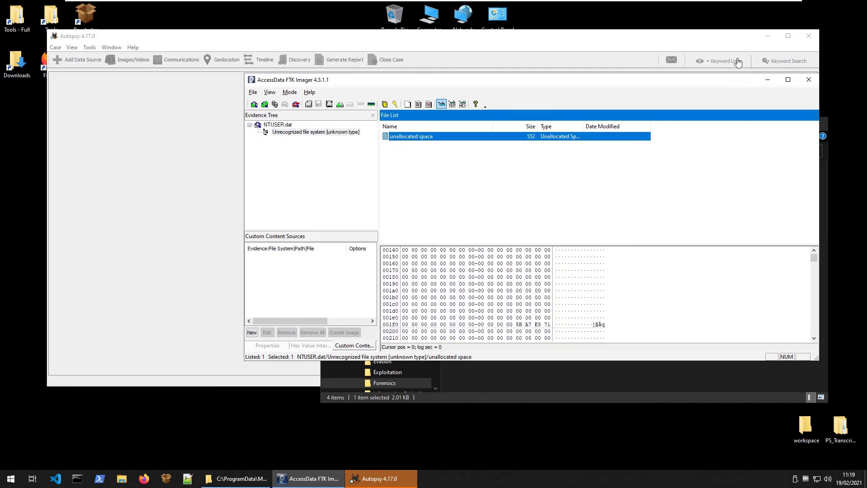
# Exit FTK Imager and create a single-user Autopsy case named persistence on the desktop, with case number 1.
pyautogui.click(808, 79)
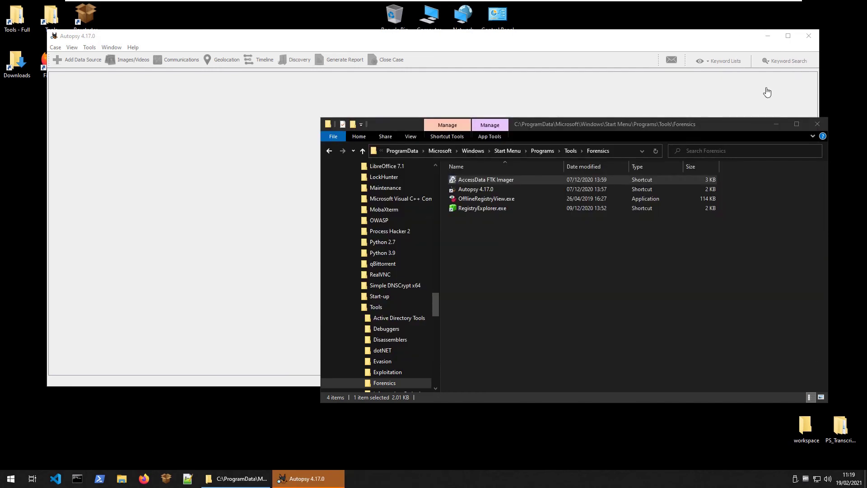
pyautogui.click(73, 50)
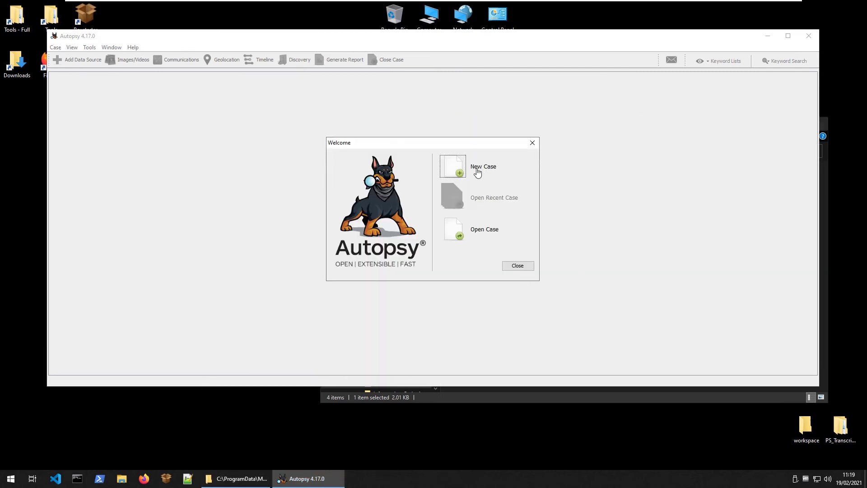
pyautogui.click(453, 174)
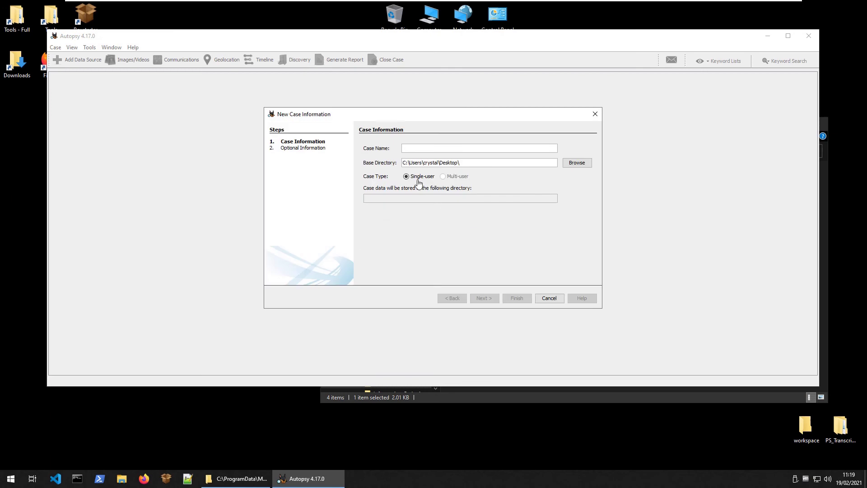
pyautogui.write('persistence')
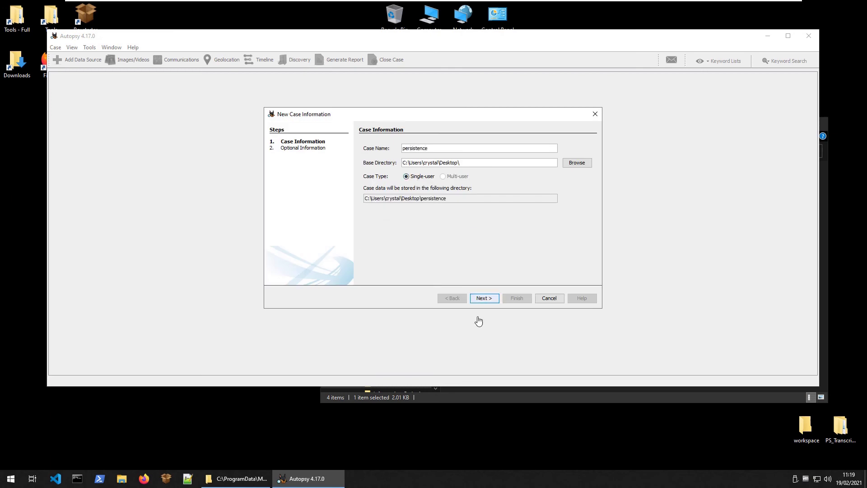
pyautogui.click(484, 302)
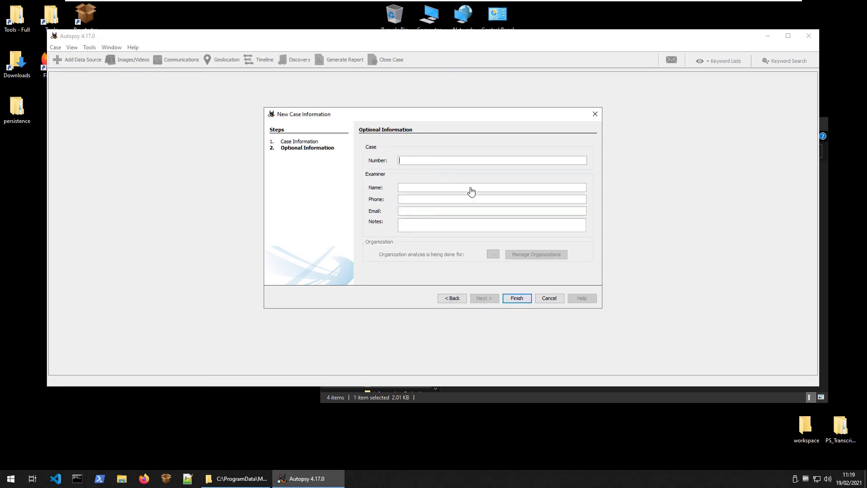
pyautogui.write('1')
pyautogui.click(514, 304)
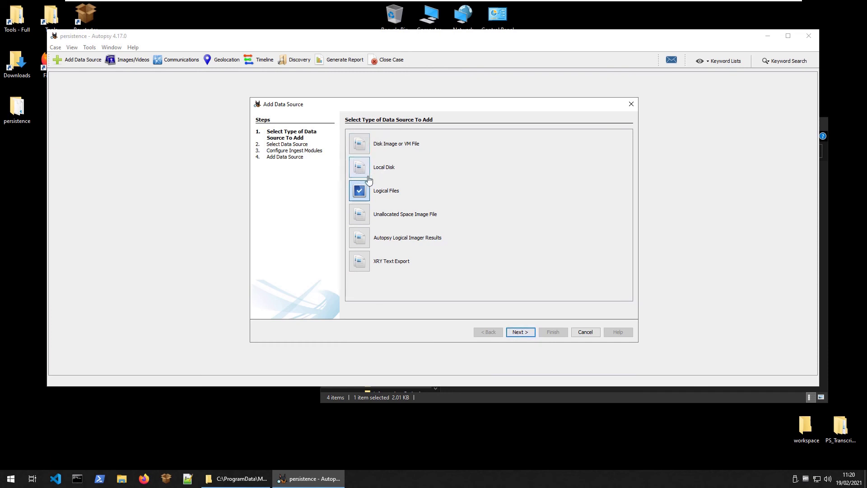
# Choose Logical Files as the data source type and add NTUSER.dat from the desktop.
pyautogui.click(520, 333)
pyautogui.click(538, 145)
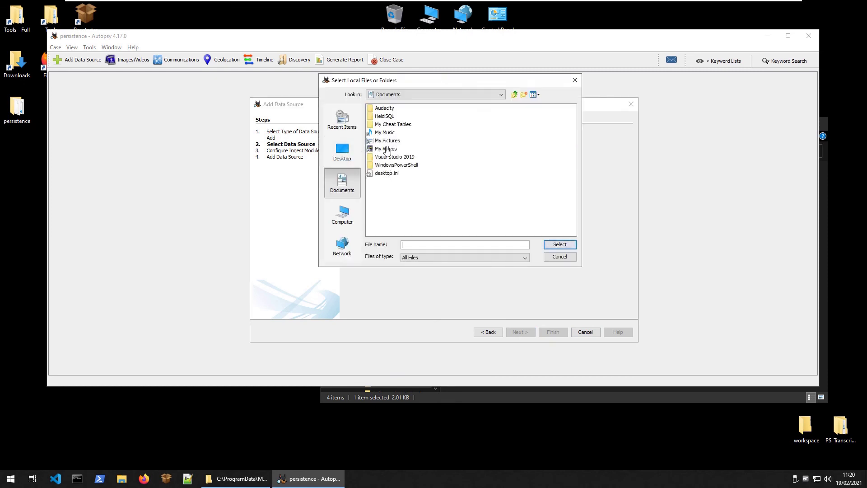
pyautogui.click(342, 151)
pyautogui.doubleClick(387, 214)
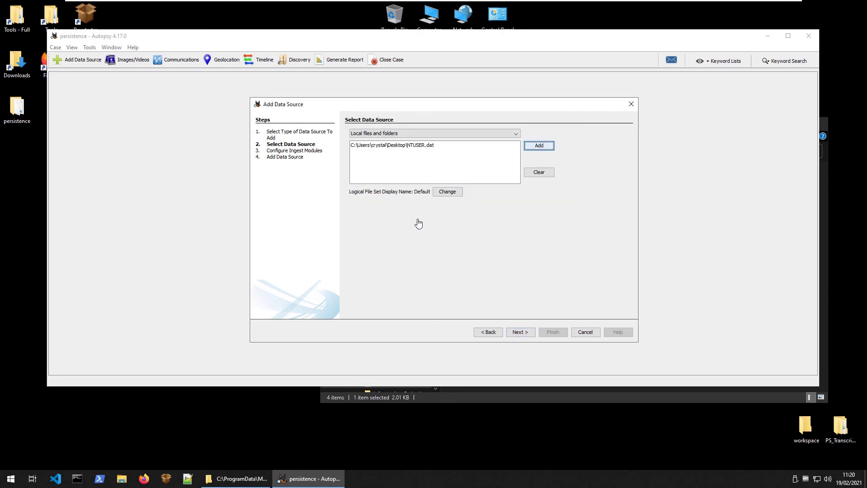
pyautogui.click(531, 334)
# Review the ingest modules, keep the default selection for all files, directories and unallocated space, and finish adding the data source.
pyautogui.scroll(-3, 382, 180)
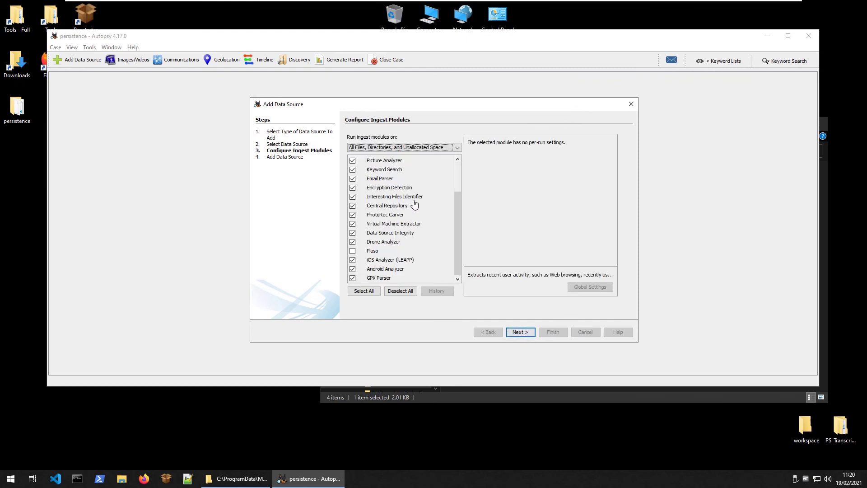
pyautogui.scroll(3, 409, 260)
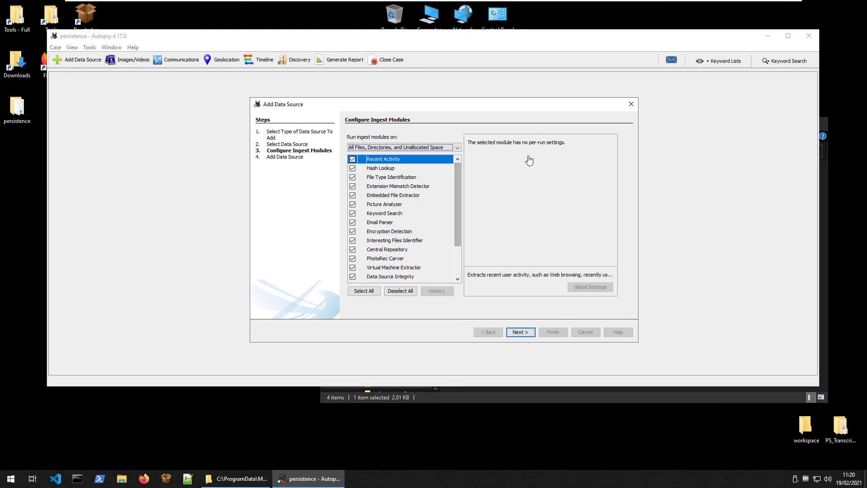
pyautogui.scroll(-3, 432, 253)
pyautogui.scroll(3, 387, 221)
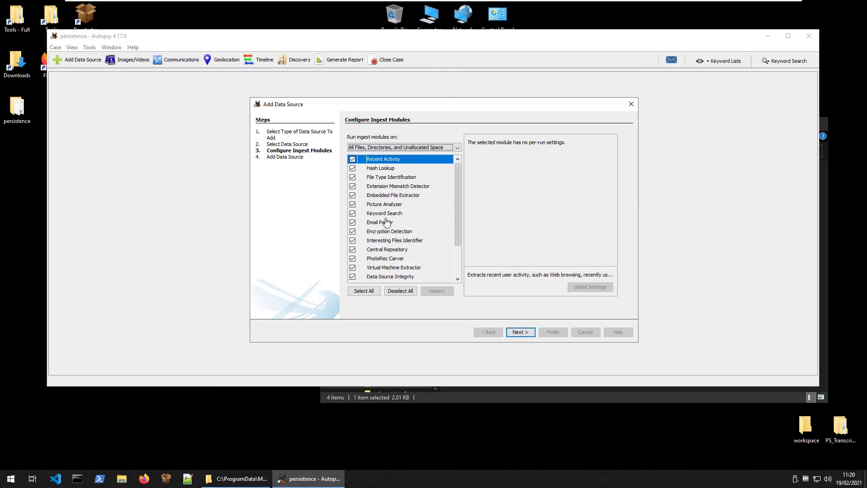
pyautogui.click(522, 332)
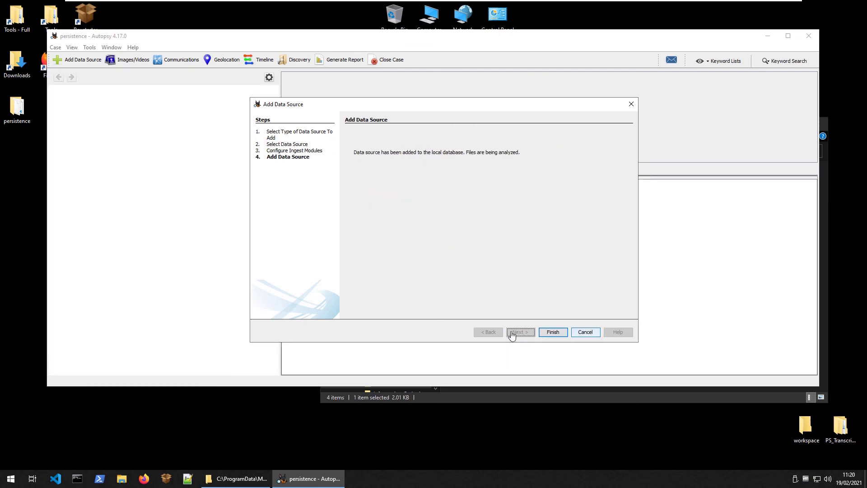
pyautogui.click(552, 337)
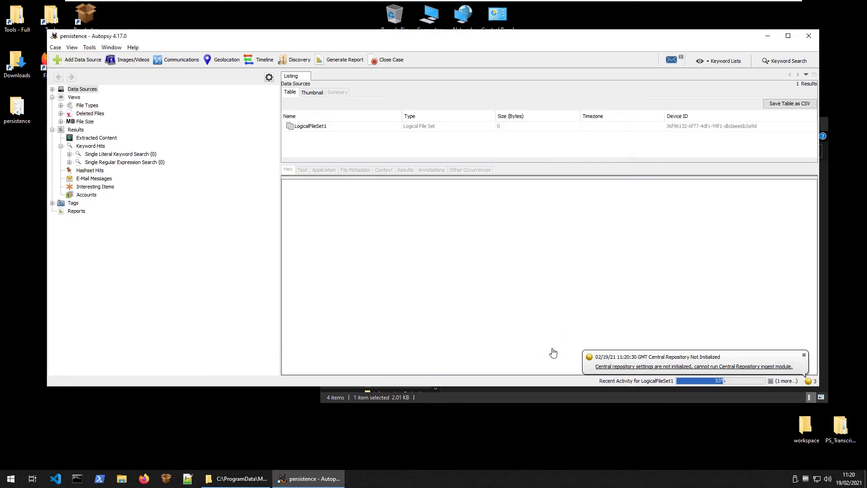
# Maximize the Autopsy window and open LogicalFileSet1 to view the registry contents of NTUSER.dat.
pyautogui.click(788, 35)
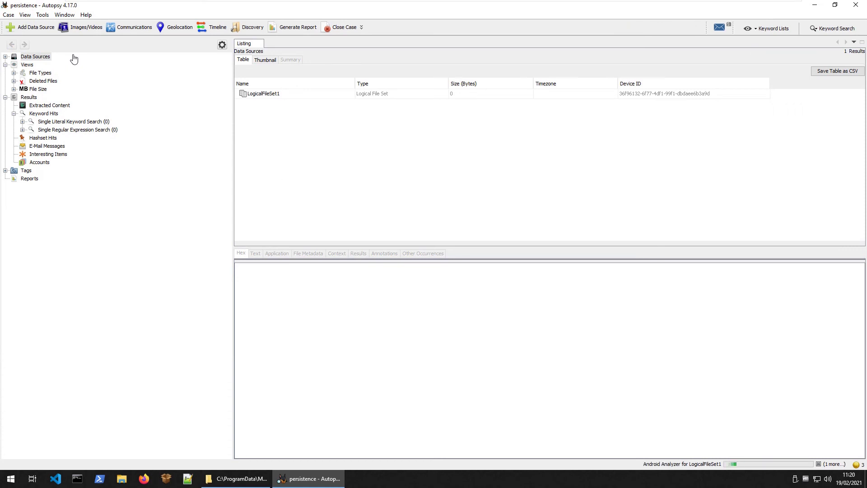
pyautogui.click(314, 96)
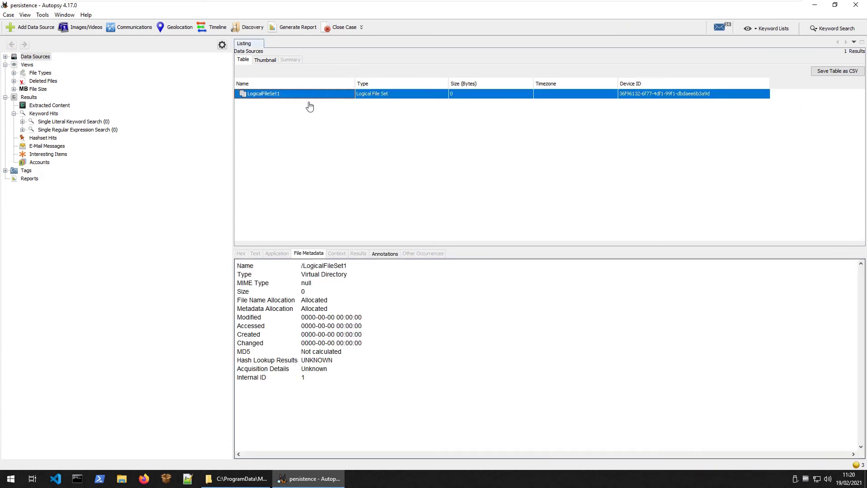
pyautogui.doubleClick(258, 95)
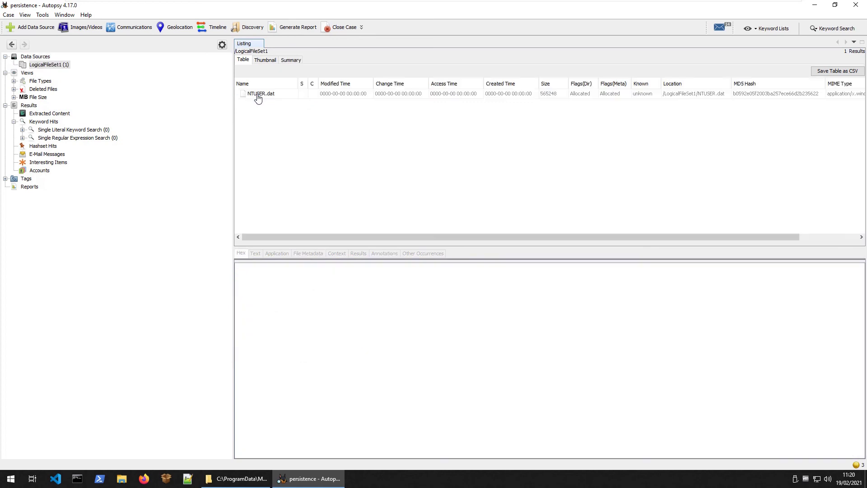
pyautogui.click(258, 97)
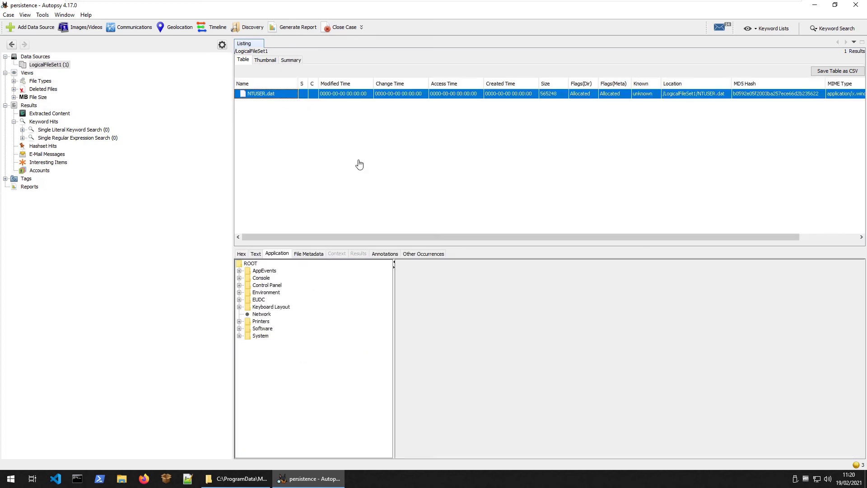
pyautogui.click(265, 60)
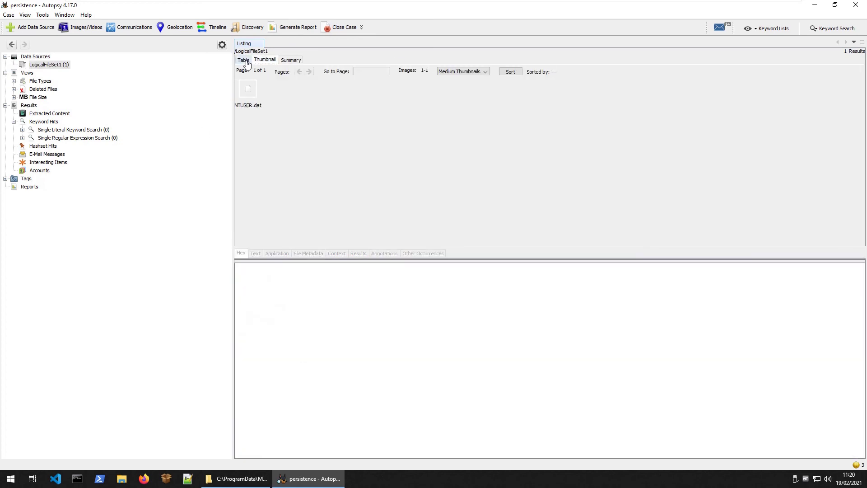
pyautogui.click(243, 60)
pyautogui.click(271, 93)
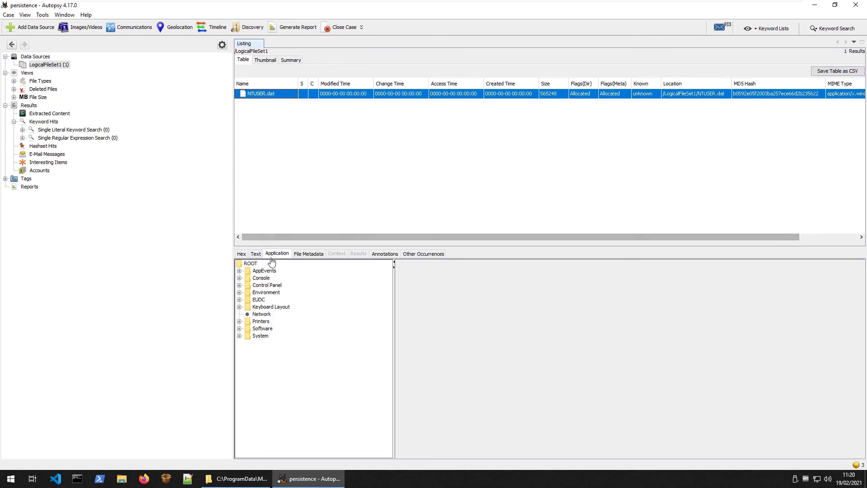
# Browse the hive to Software > Microsoft > Windows > CurrentVersion > Run and inspect its Windows Update value.
pyautogui.click(239, 328)
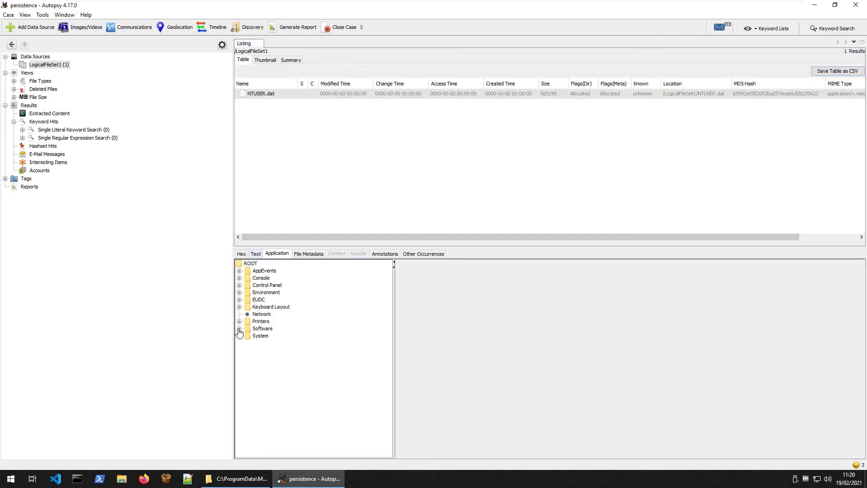
pyautogui.click(247, 351)
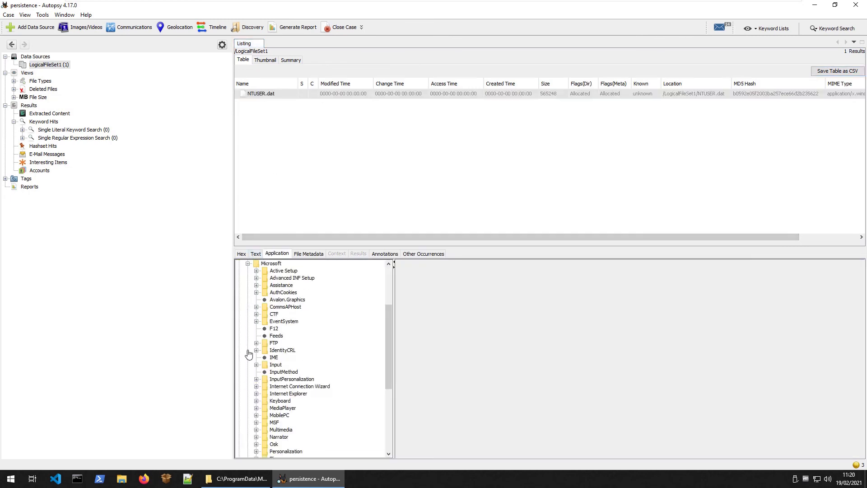
pyautogui.scroll(-7, 303, 370)
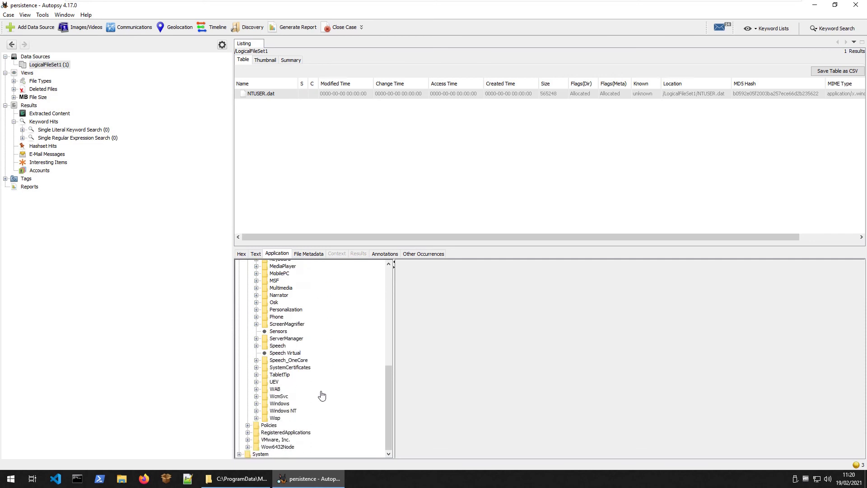
pyautogui.click(257, 411)
pyautogui.scroll(-3, 258, 406)
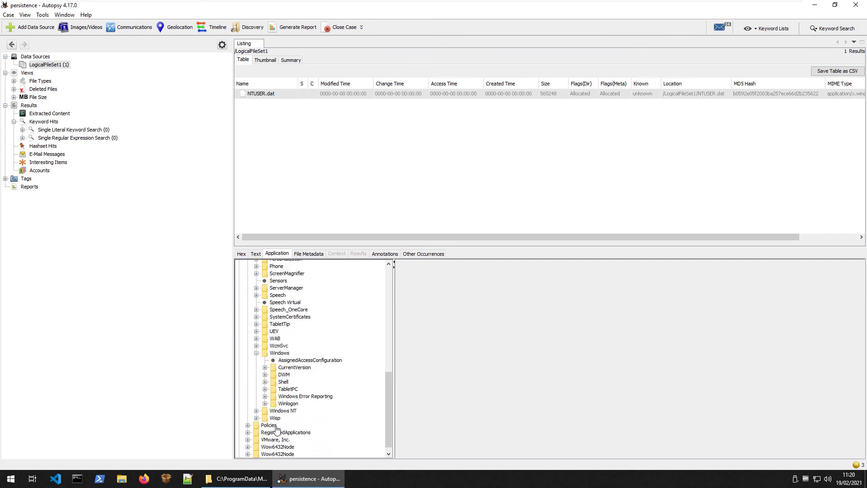
pyautogui.click(266, 371)
pyautogui.scroll(-8, 276, 380)
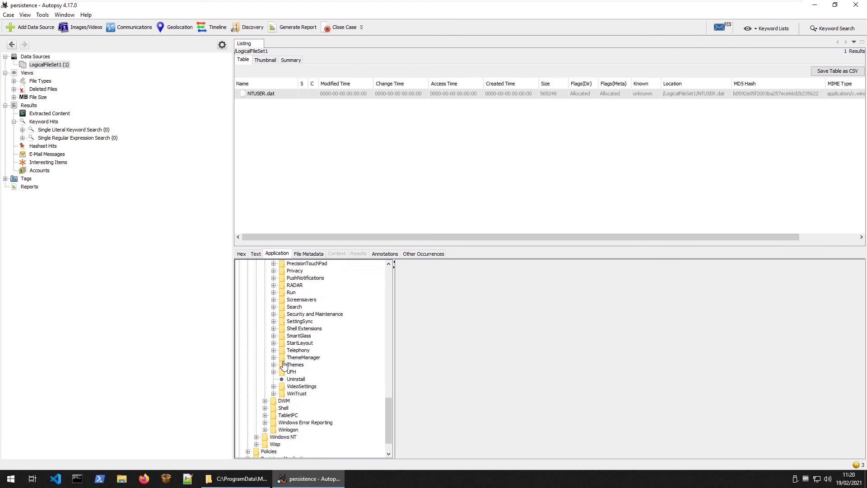
pyautogui.click(274, 293)
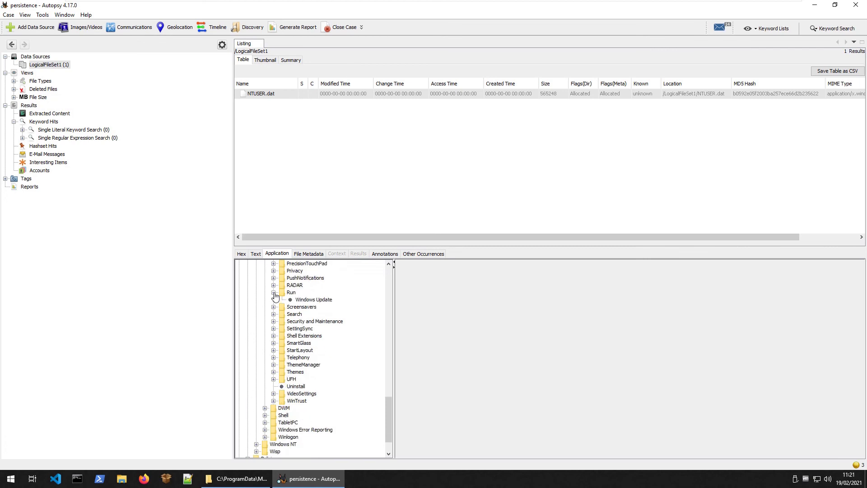
pyautogui.click(307, 302)
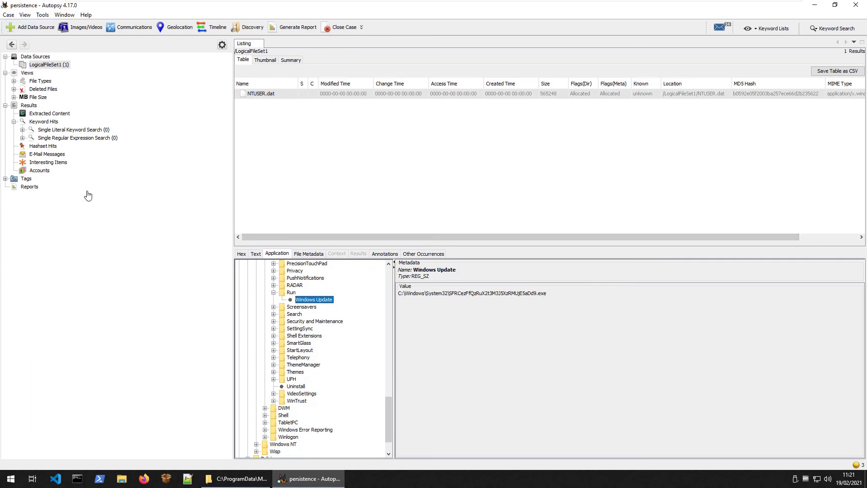
# Check the file metadata of NTUSER.dat and return to the registry view of the Windows Update value.
pyautogui.scroll(10, 337, 377)
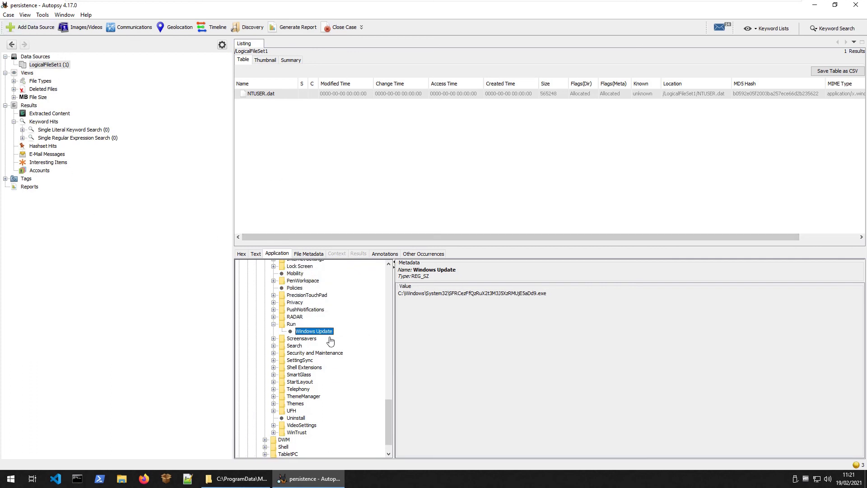
pyautogui.click(303, 254)
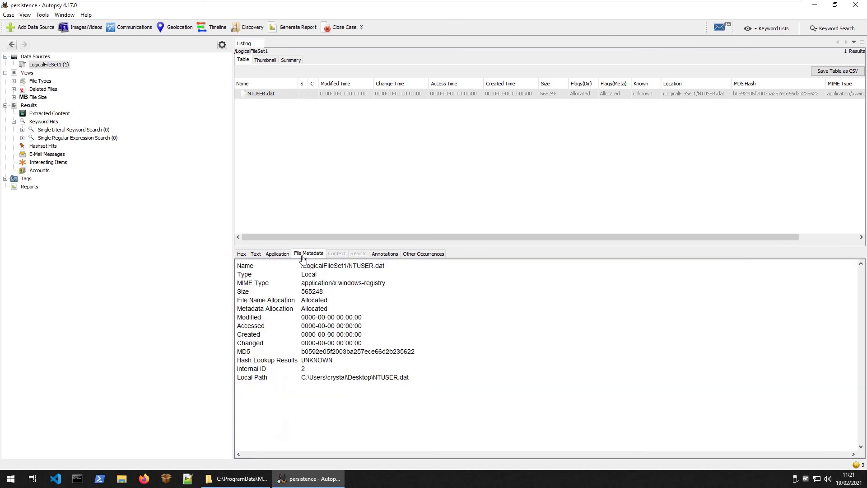
pyautogui.click(249, 255)
pyautogui.click(274, 255)
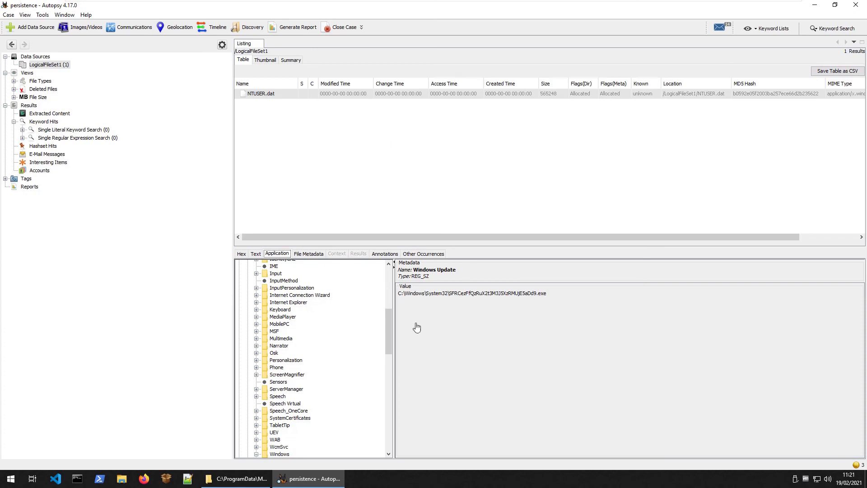
# Close Autopsy and the Forensics folder, and delete the persistence folder and NTUSER.dat from the desktop.
pyautogui.click(854, 5)
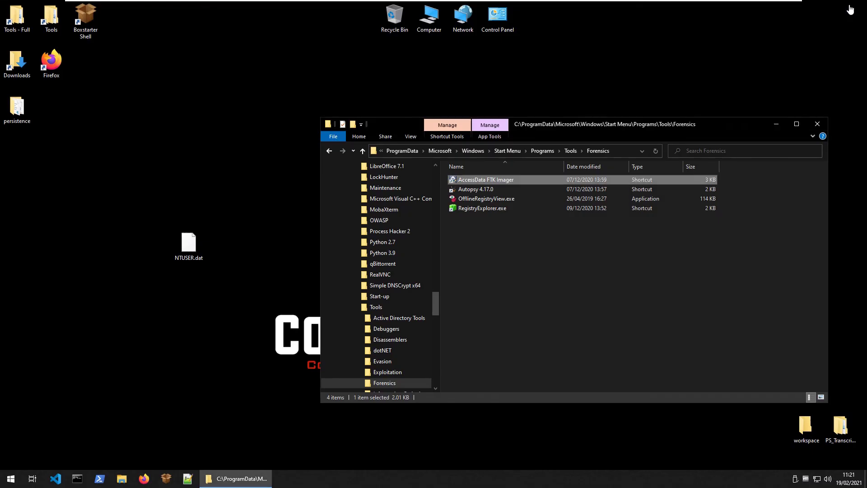
pyautogui.click(817, 123)
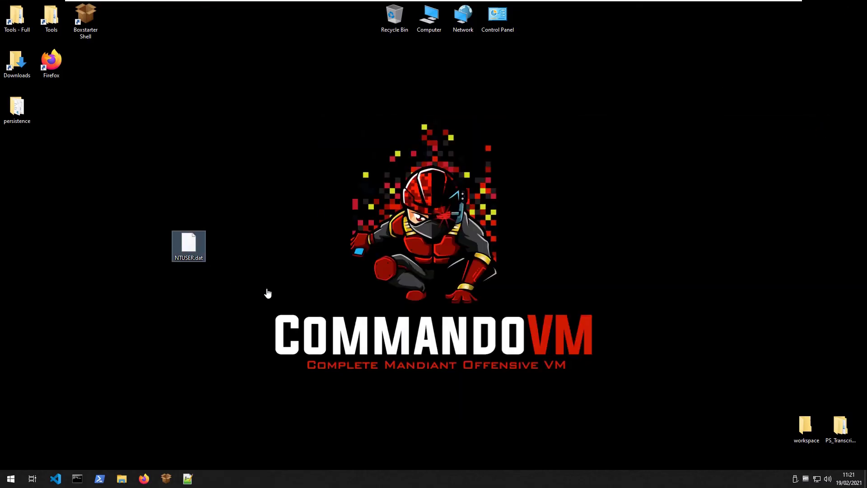
pyautogui.moveTo(300, 317); pyautogui.dragTo(2, 100)
pyautogui.press('Delete')
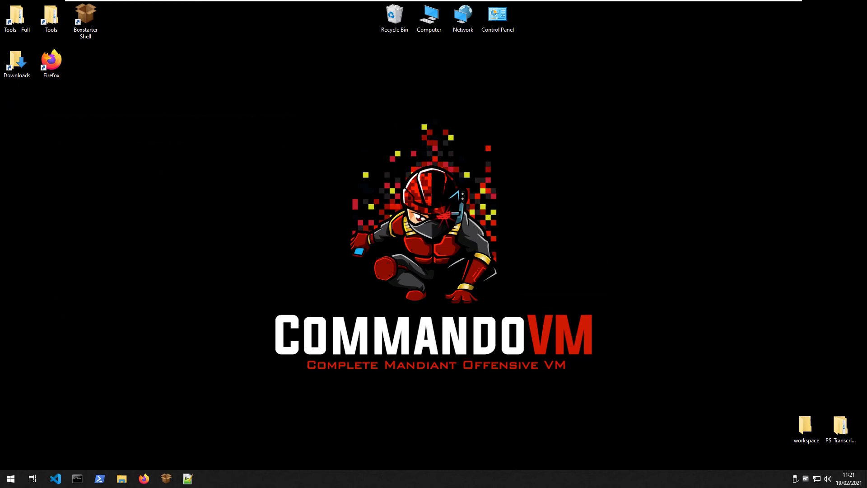